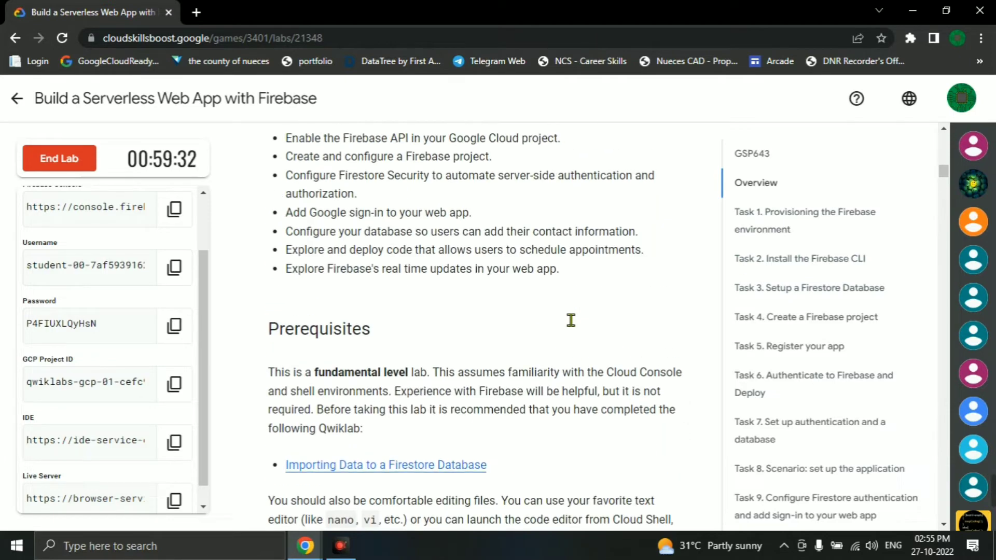
# - Copy the lab's IDE link and accept the new account welcome notice in the incognito window
pyautogui.scroll(-15, 572, 320)
pyautogui.scroll(-4, 571, 321)
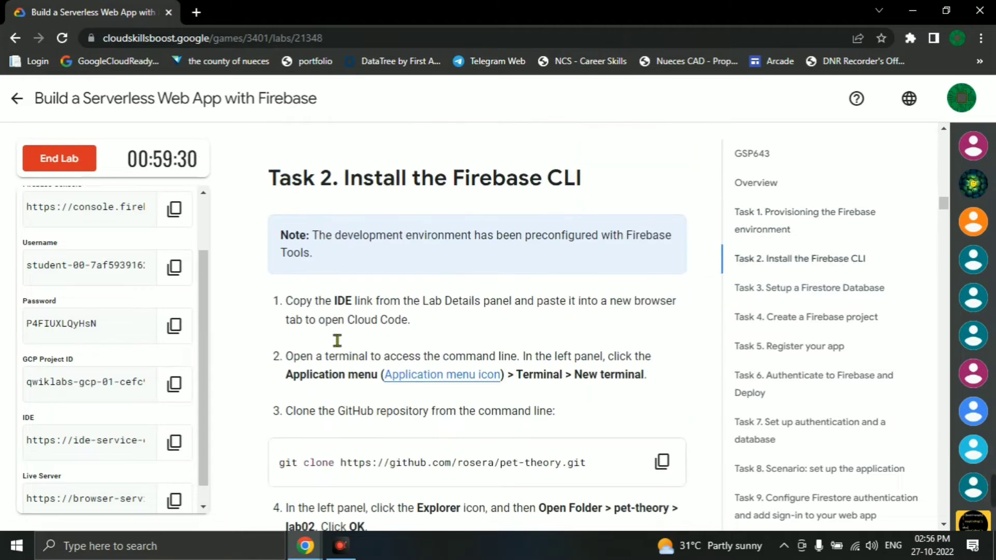
pyautogui.scroll(-1, 99, 455)
pyautogui.click(176, 423)
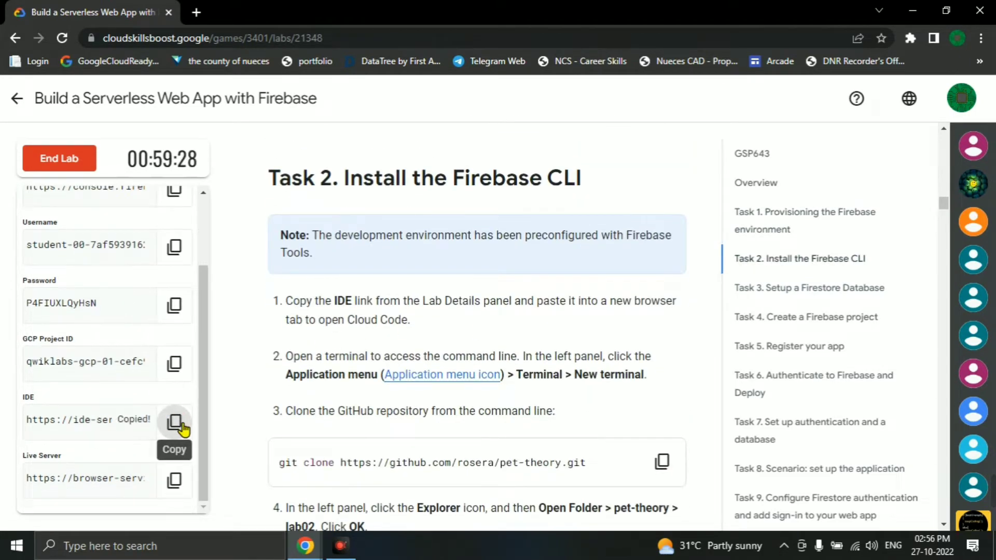
pyautogui.hotkey('alt', 'Tab')
pyautogui.click(402, 480)
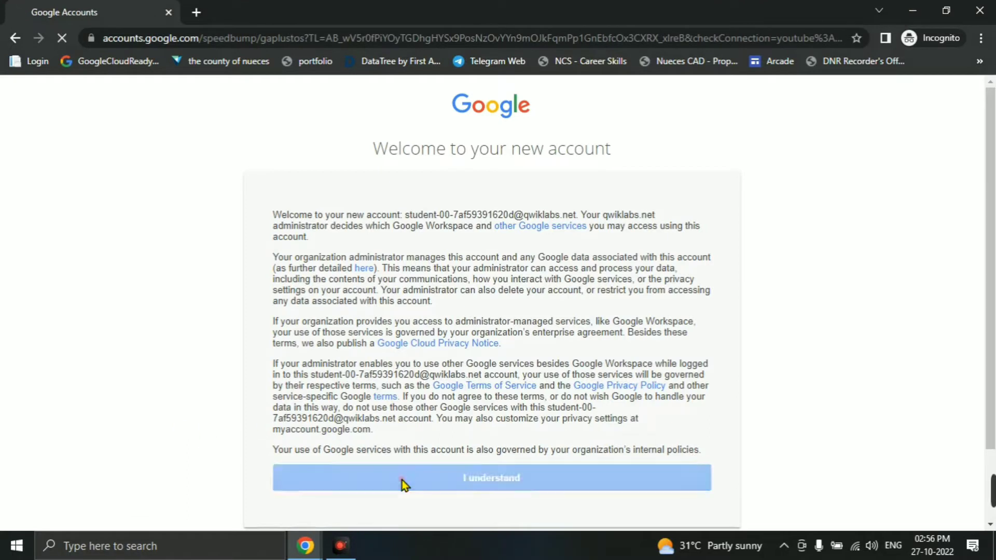
# - Load the copied IDE link in a new incognito tab and bring that tab forward
pyautogui.hotkey('ctrl', 't')
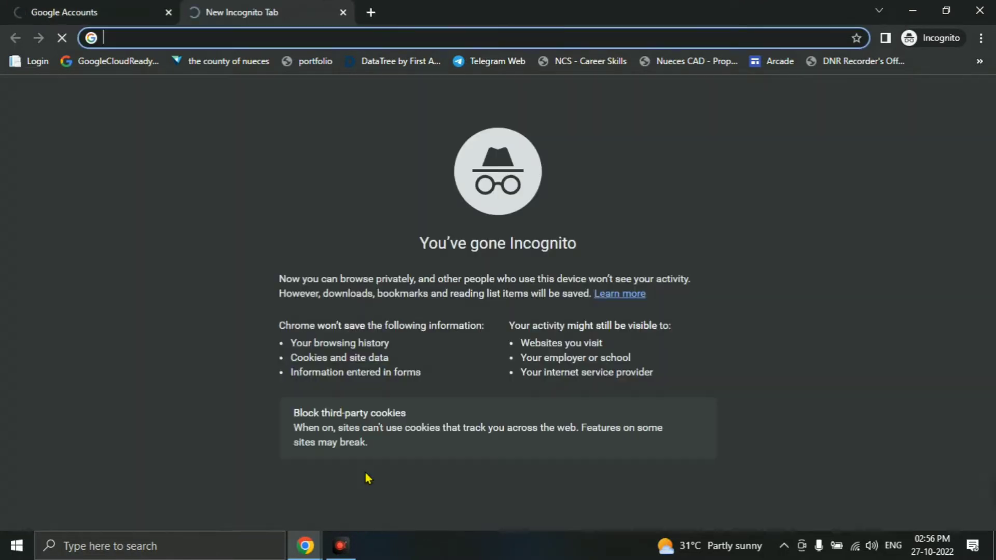
pyautogui.hotkey('ctrl', 'v')
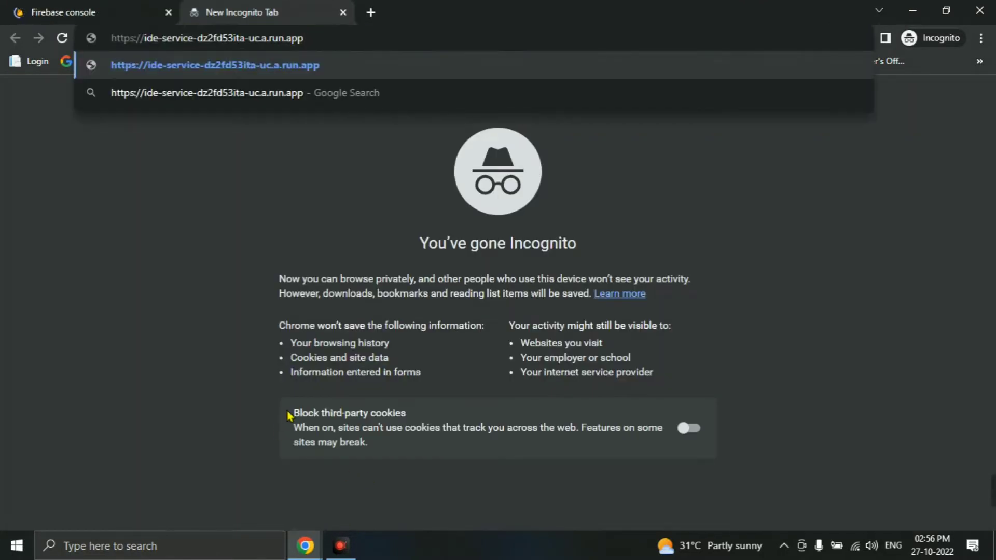
pyautogui.press('Return')
pyautogui.hotkey('alt', 'Tab')
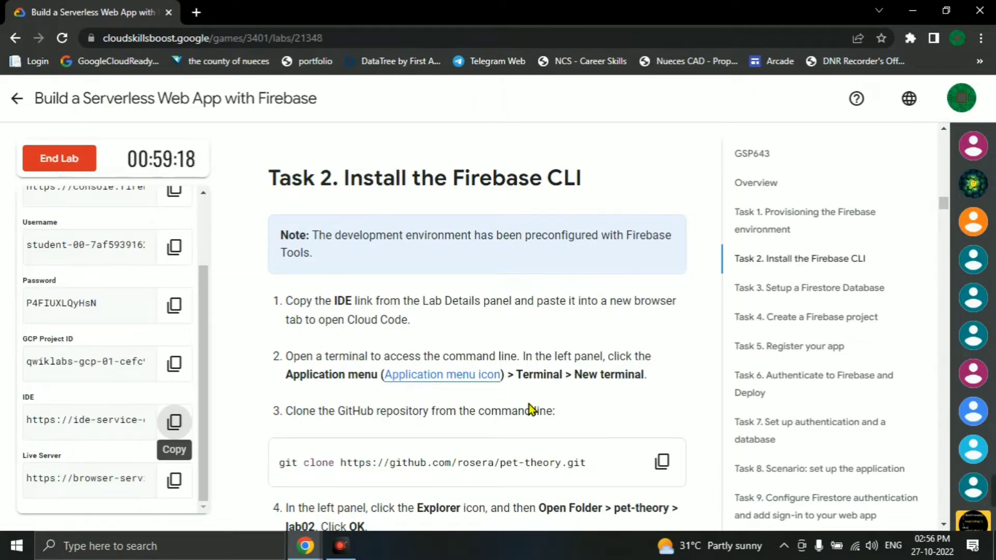
pyautogui.hotkey('alt', 'Tab')
pyautogui.click(69, 7)
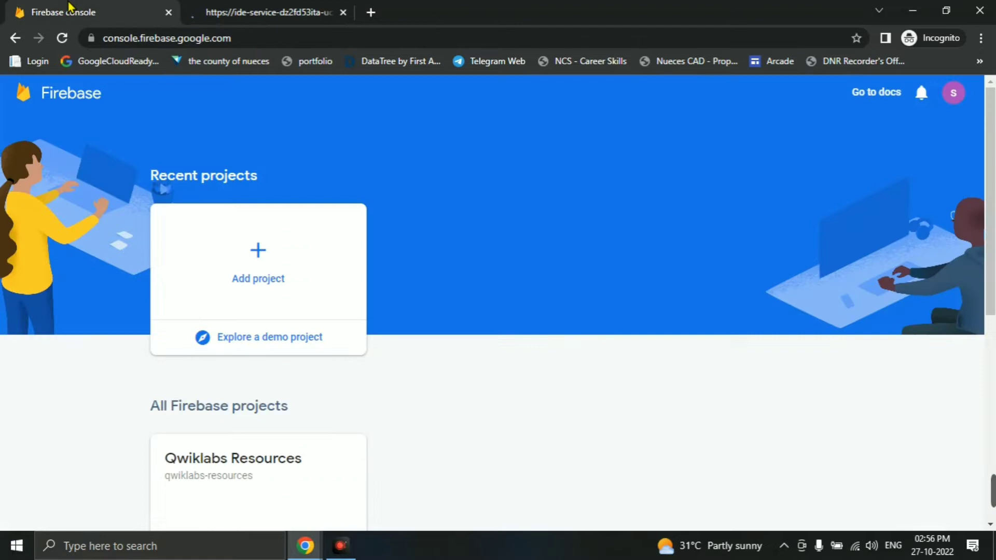
pyautogui.click(235, 7)
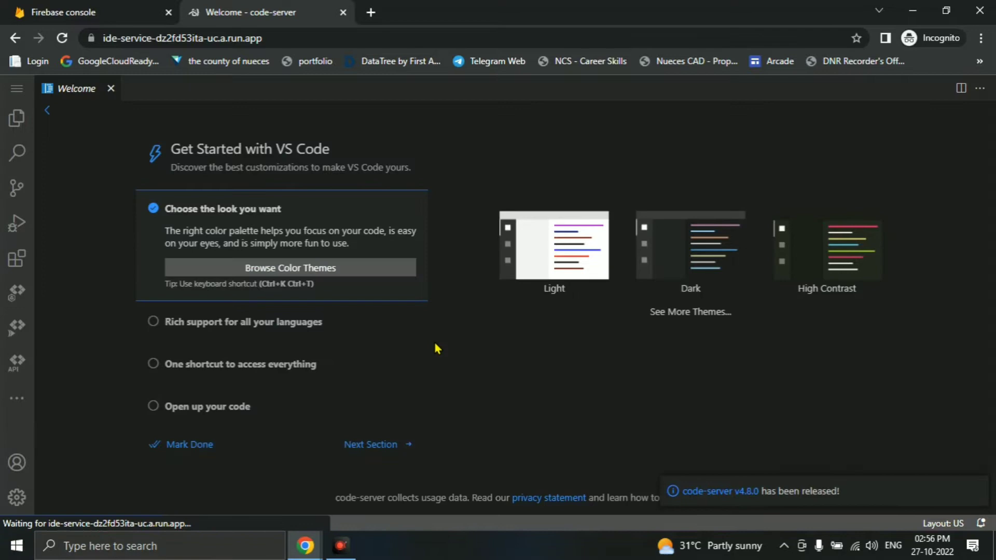
# - Close the Welcome page and start a new terminal from the menu
pyautogui.click(111, 88)
pyautogui.click(17, 89)
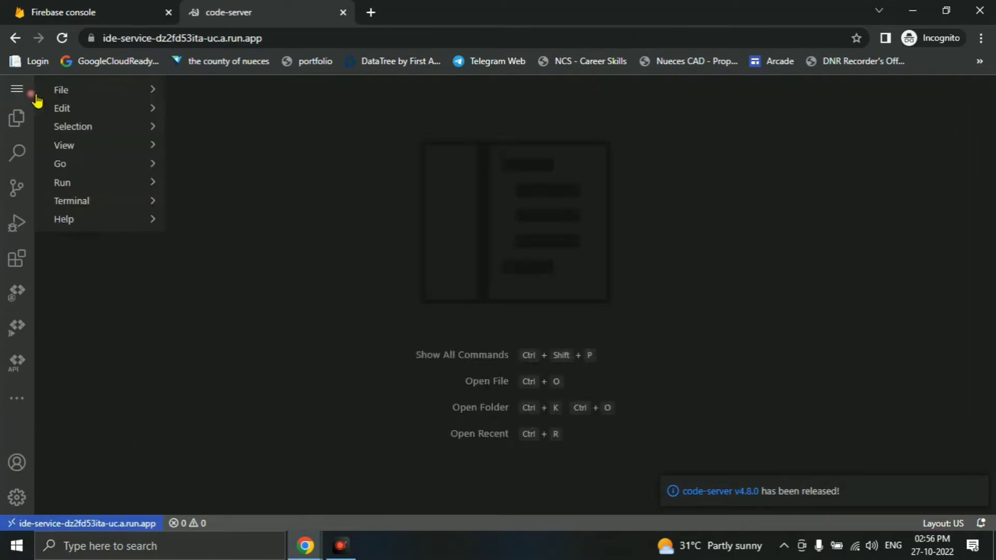
pyautogui.moveTo(89, 205)
pyautogui.click(207, 199)
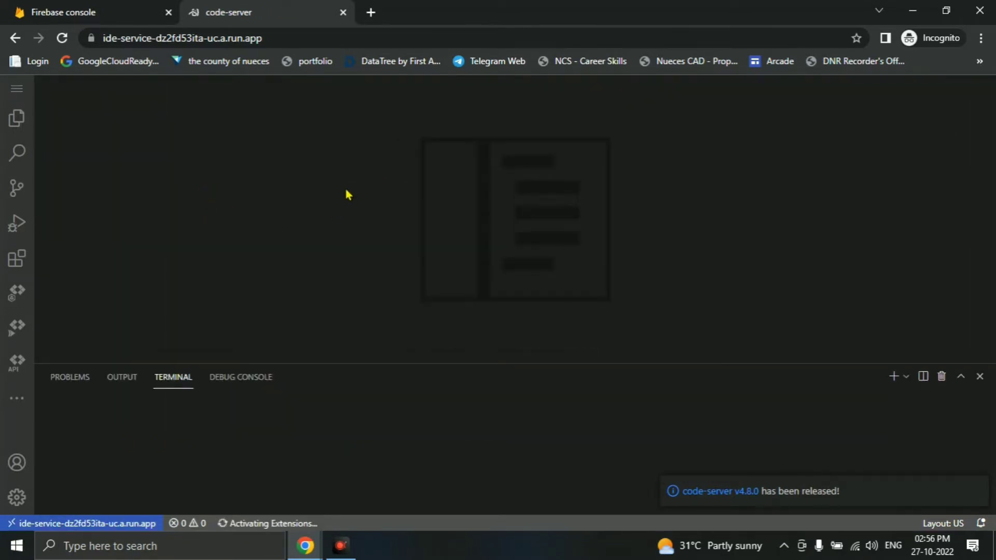
# - Paste the lab's pet-theory git clone command into the terminal, allowing clipboard access, and run it
pyautogui.hotkey('alt', 'Tab')
pyautogui.scroll(-4, 519, 233)
pyautogui.click(663, 244)
pyautogui.hotkey('alt', 'Tab')
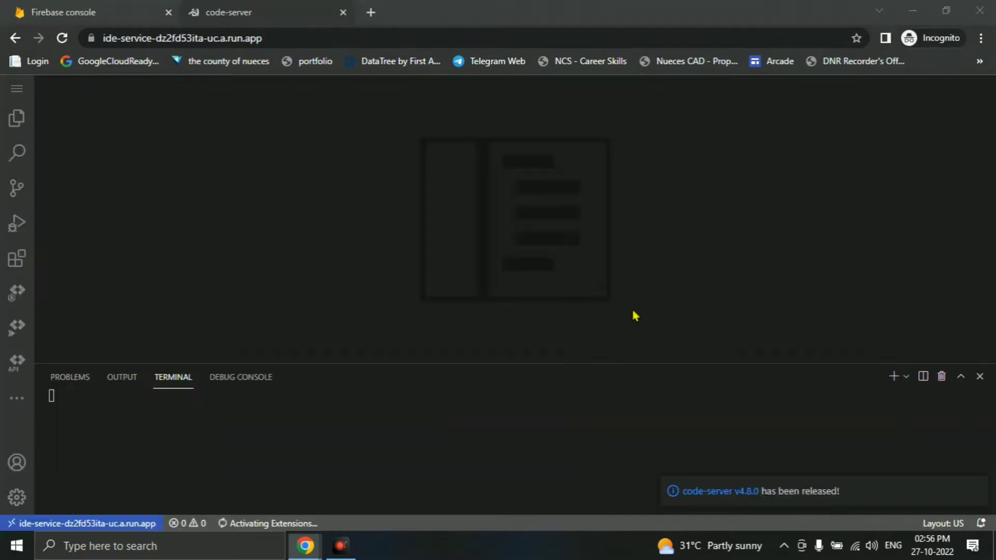
pyautogui.click(530, 459)
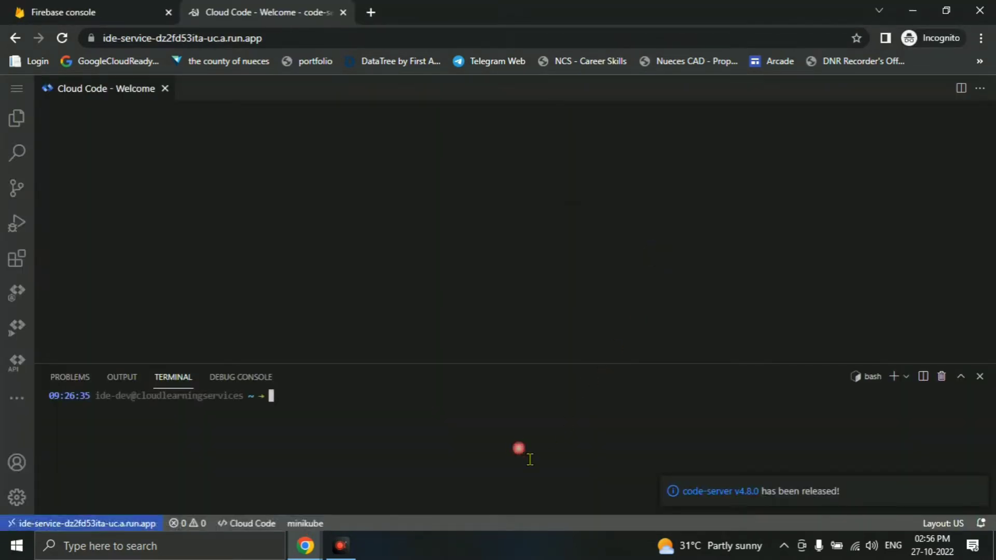
pyautogui.hotkey('ctrl', 'v')
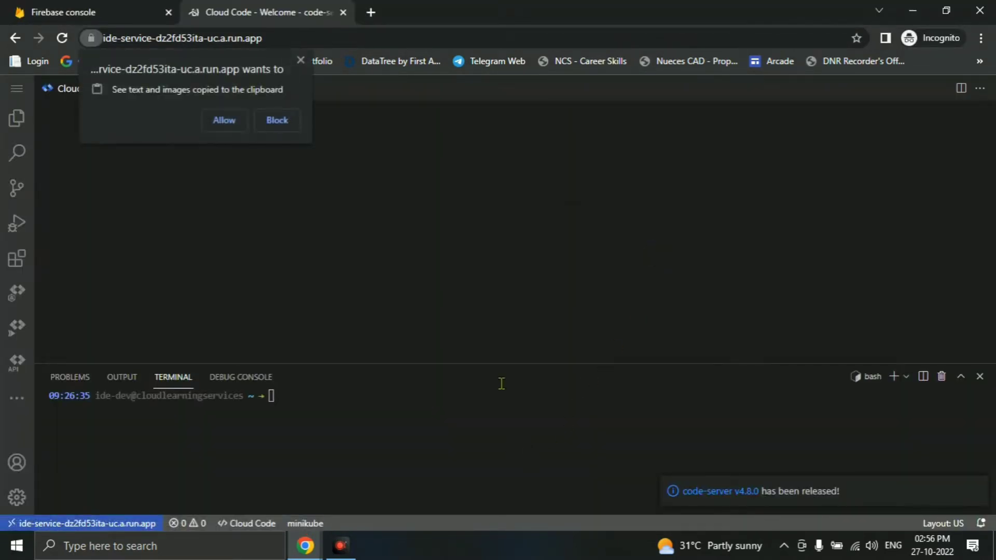
pyautogui.click(227, 123)
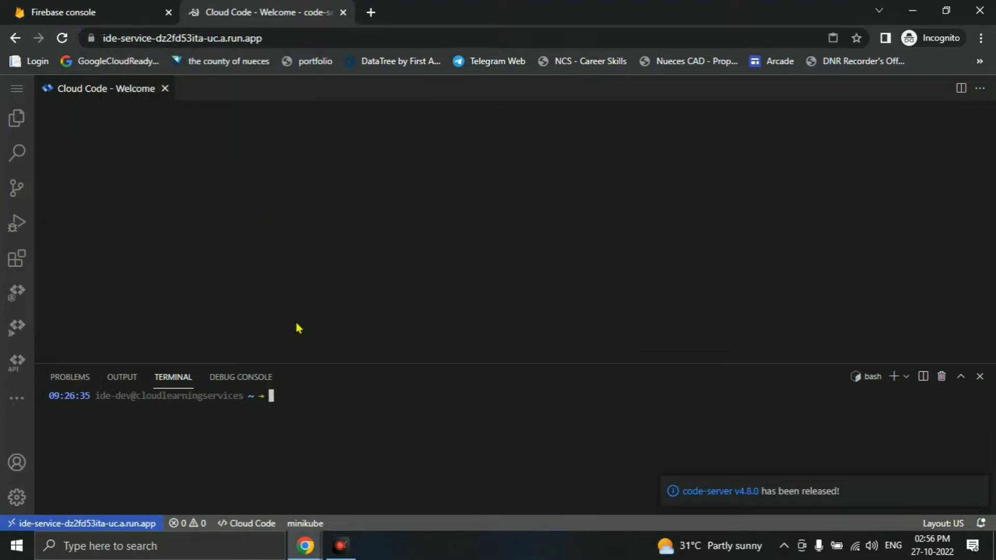
pyautogui.hotkey('ctrl', 'v')
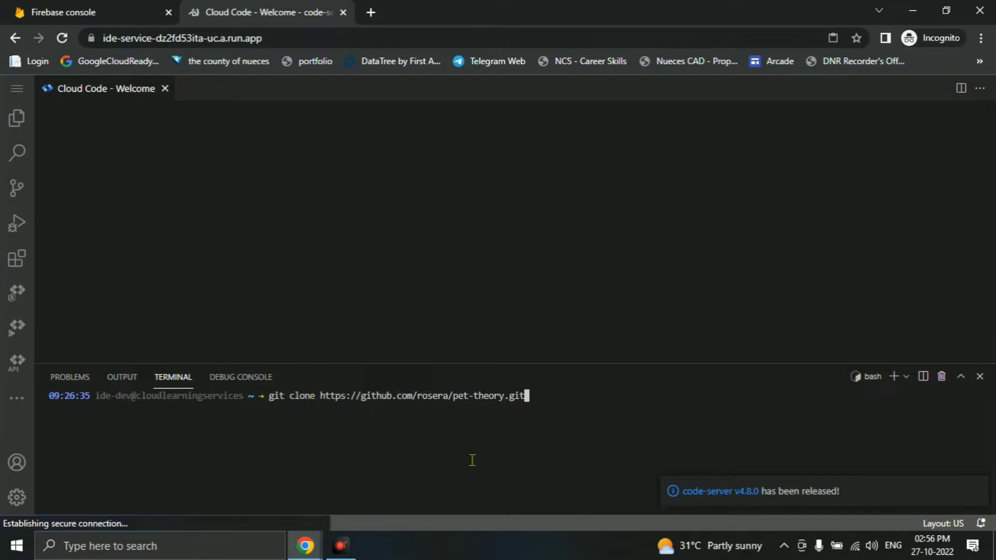
pyautogui.press('Return')
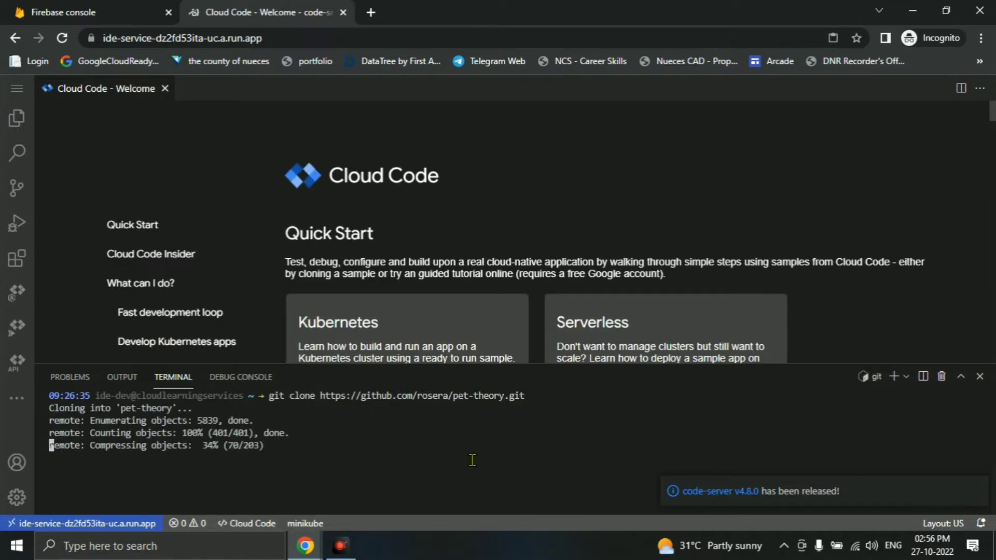
# - Copy the next command from the lab and show the file explorer sidebar
pyautogui.hotkey('alt', 'Tab')
pyautogui.scroll(-3, 583, 362)
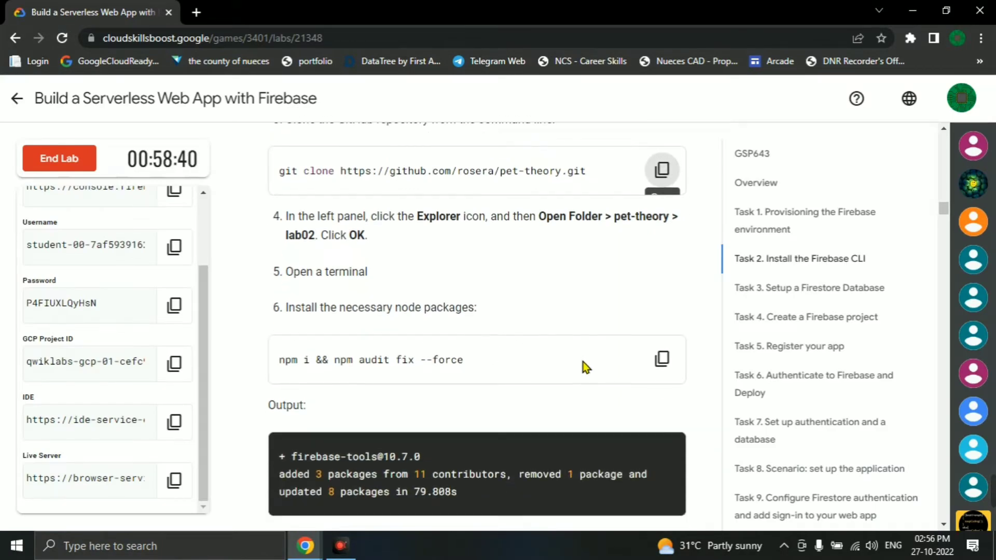
pyautogui.click(661, 285)
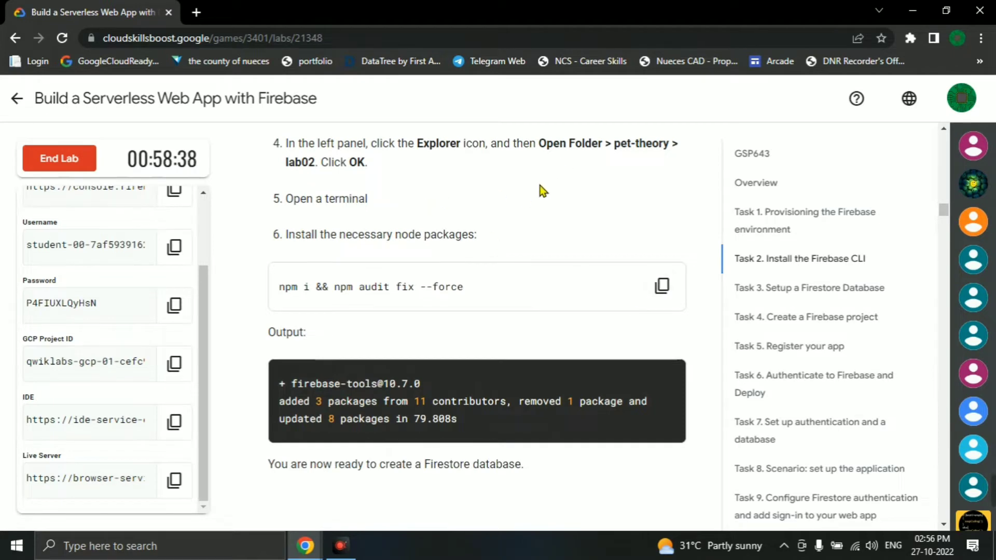
pyautogui.hotkey('alt', 'Tab')
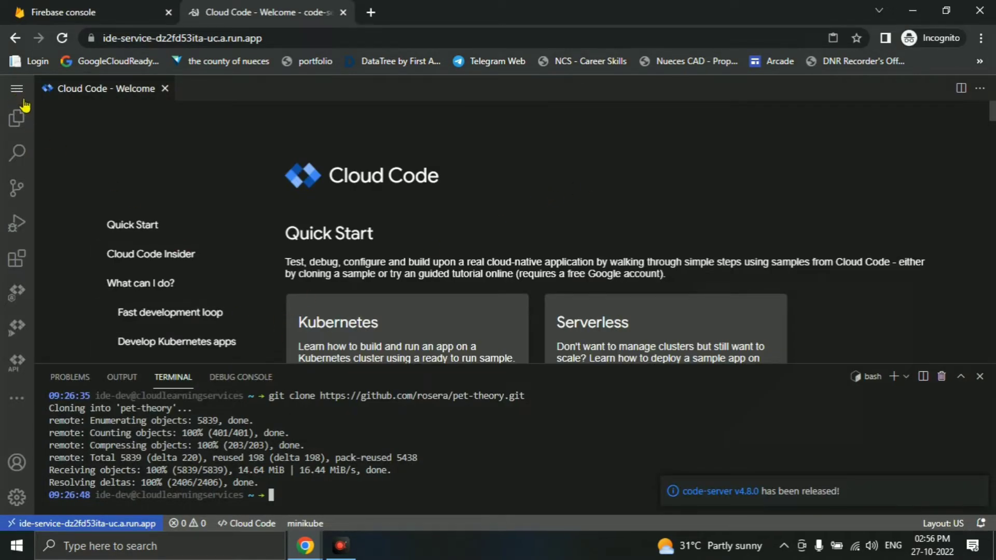
pyautogui.click(27, 120)
# - Open the pet-theory/lab02 folder as the workspace
pyautogui.click(127, 158)
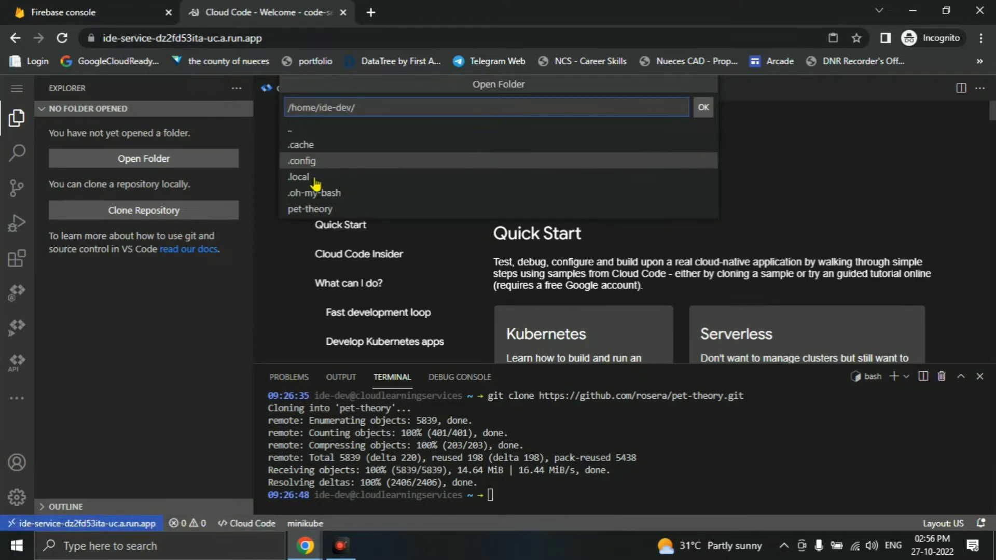
pyautogui.click(314, 207)
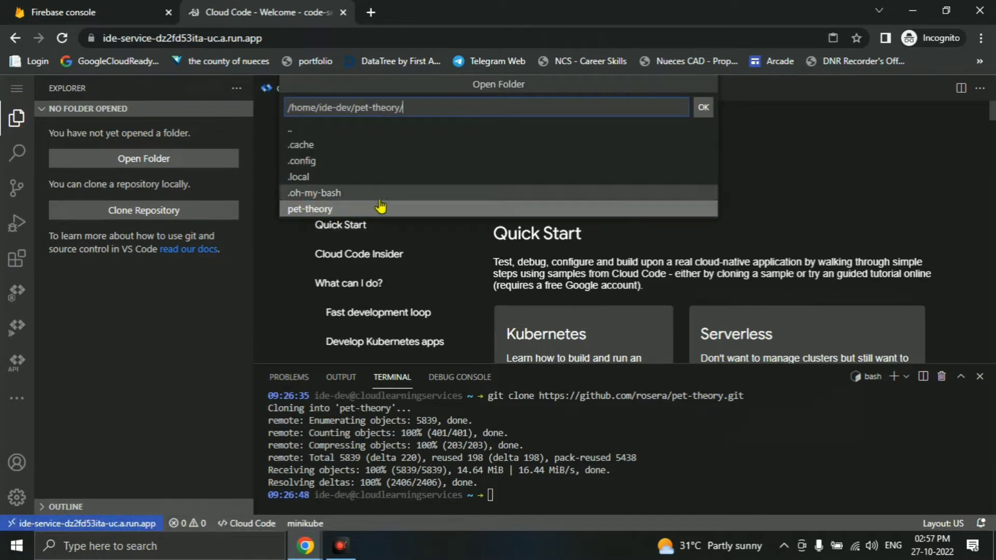
pyautogui.click(325, 194)
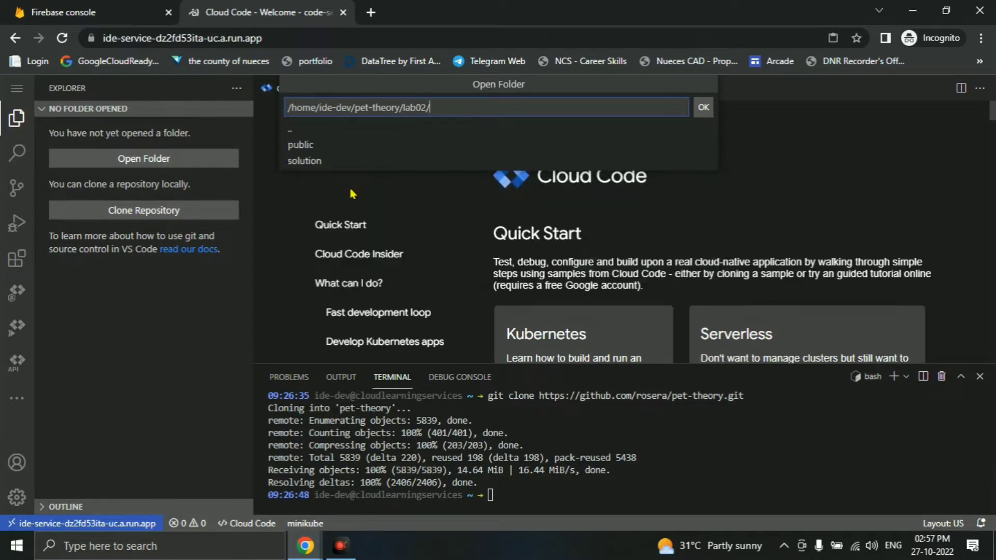
pyautogui.click(705, 107)
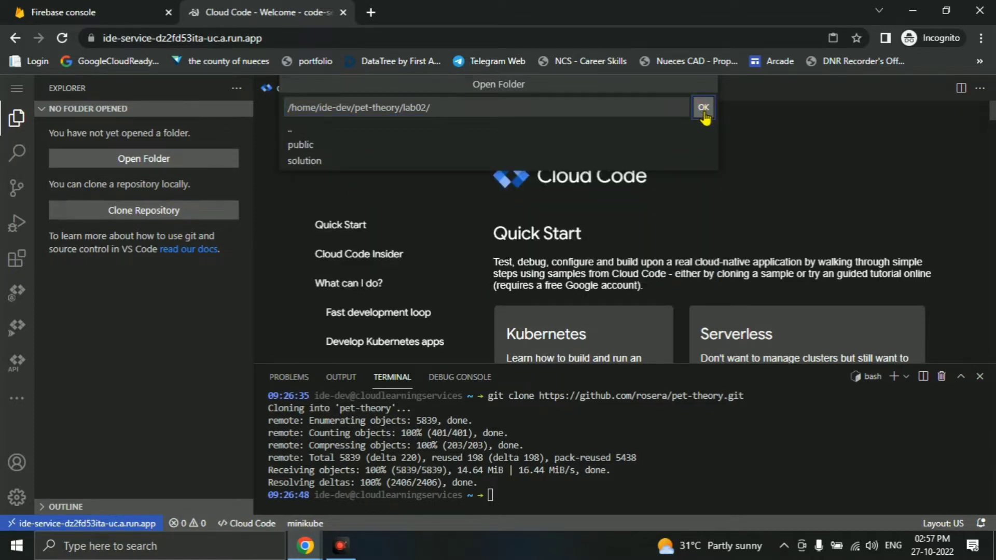
# - Reread step 4 of the lab instructions and start a new terminal in lab02
pyautogui.hotkey('alt', 'Tab')
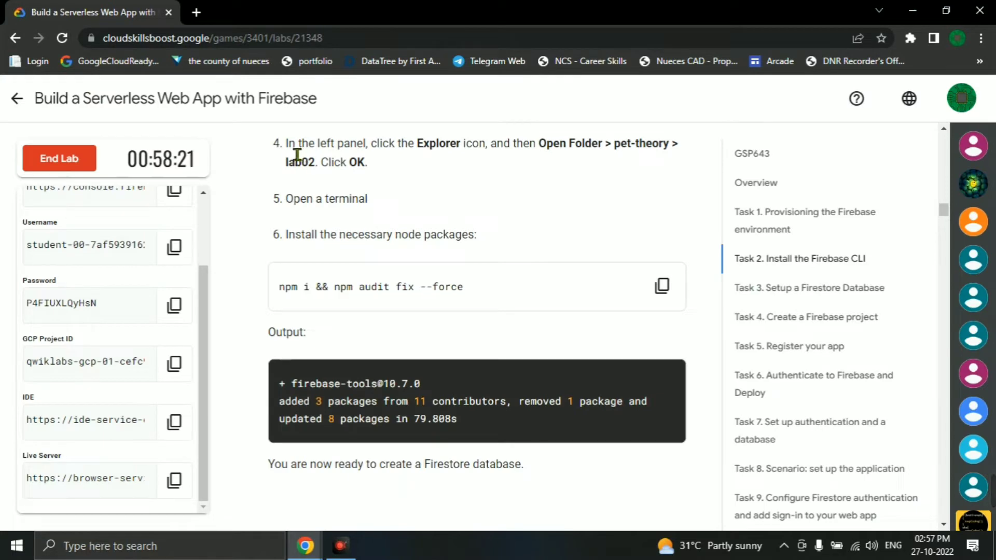
pyautogui.moveTo(287, 148); pyautogui.dragTo(652, 162)
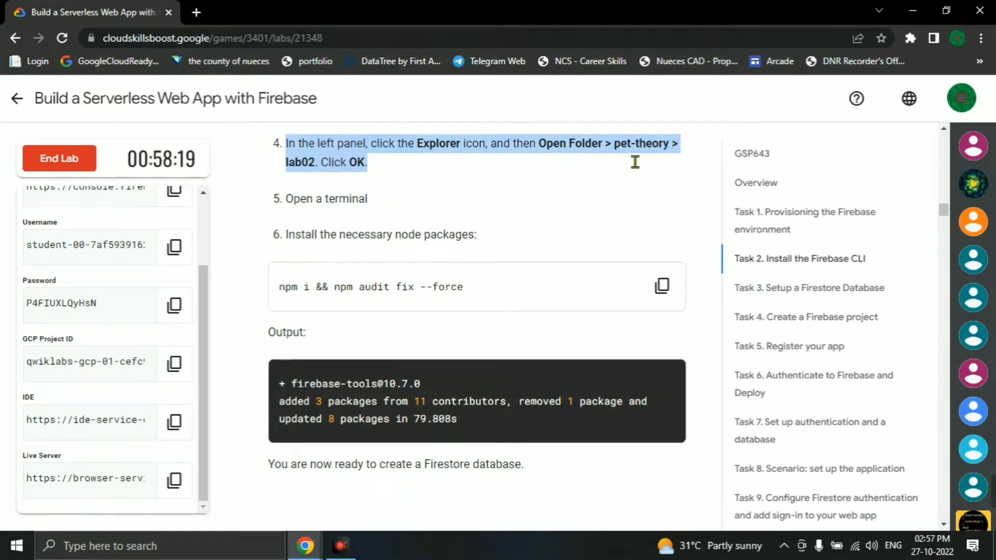
pyautogui.click(452, 183)
pyautogui.hotkey('alt', 'Tab')
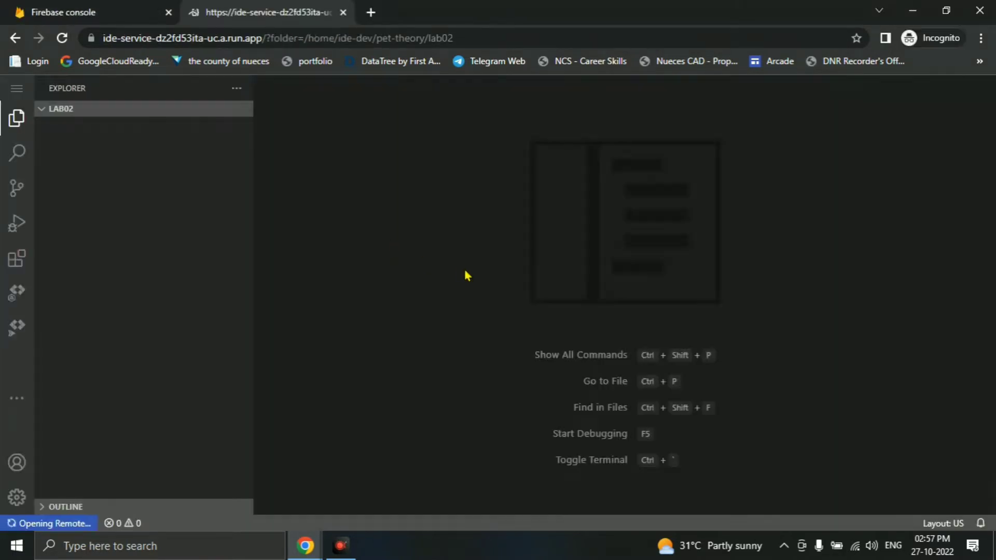
pyautogui.click(17, 88)
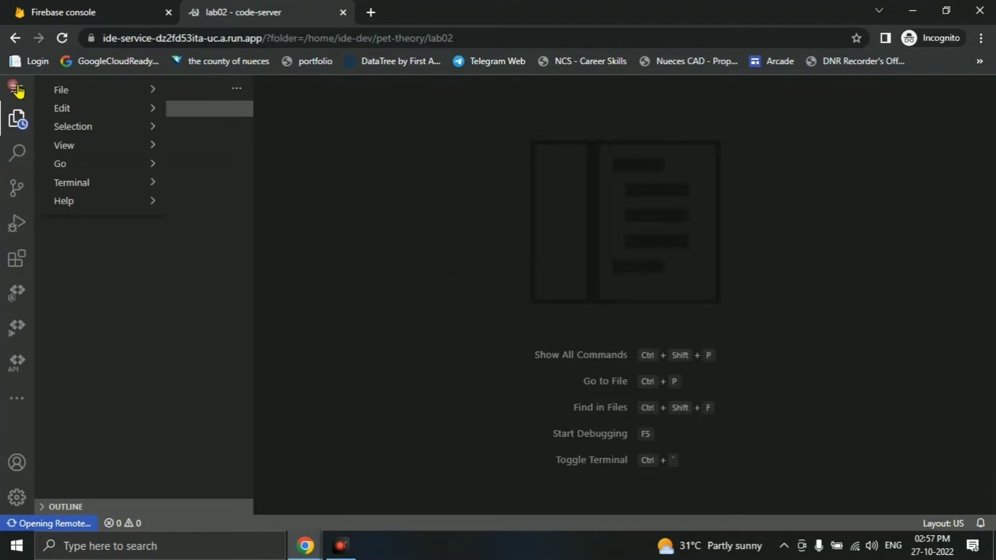
pyautogui.moveTo(98, 192)
pyautogui.click(213, 187)
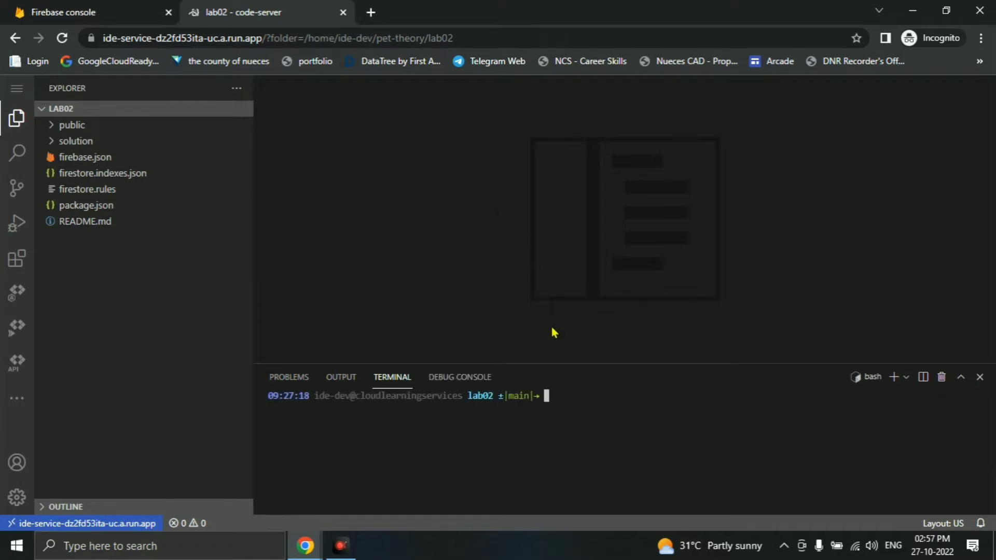
# - Run 'npm i && npm audit fix --force' from the lab in the lab02 terminal
pyautogui.hotkey('alt', 'Tab')
pyautogui.scroll(-10, 494, 289)
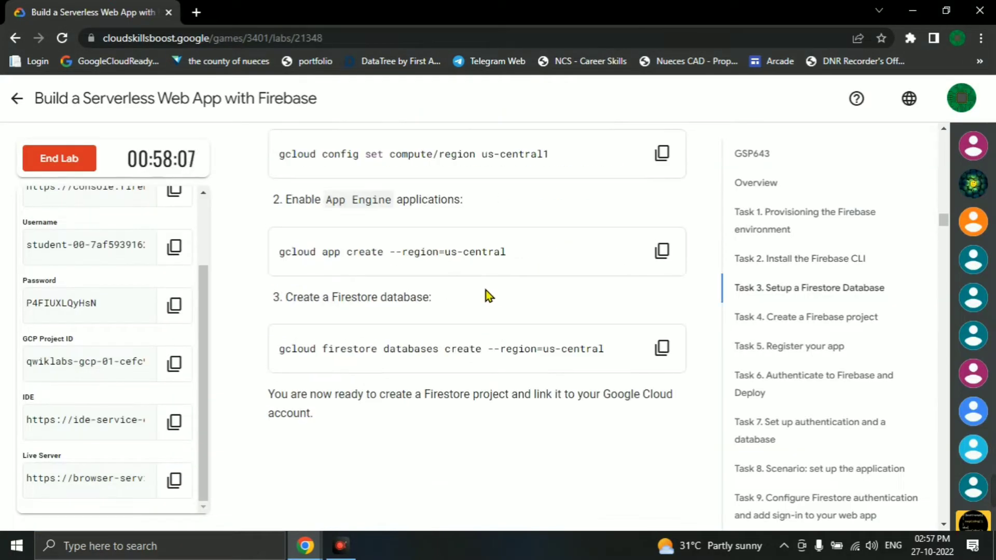
pyautogui.scroll(4, 486, 290)
pyautogui.scroll(9, 534, 282)
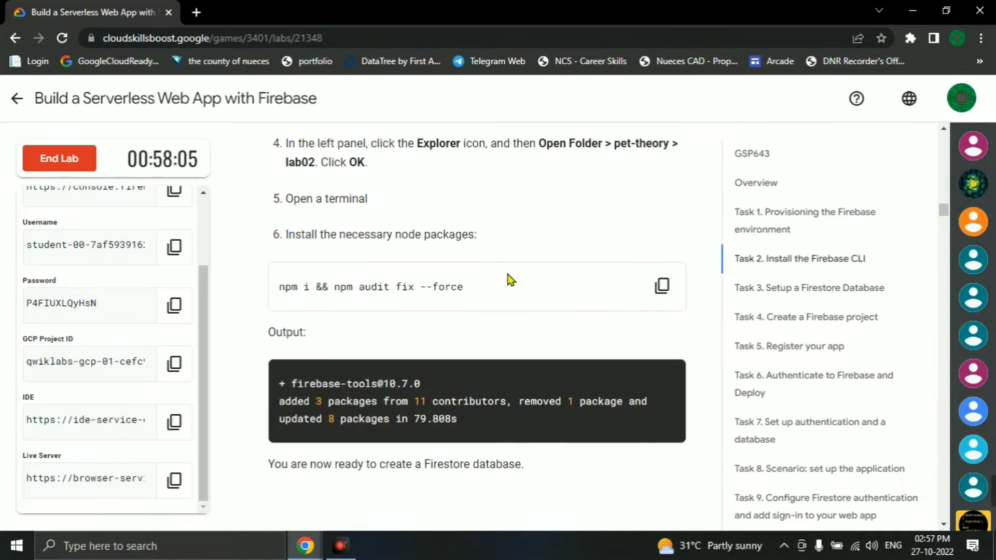
pyautogui.click(663, 285)
pyautogui.hotkey('alt', 'Tab')
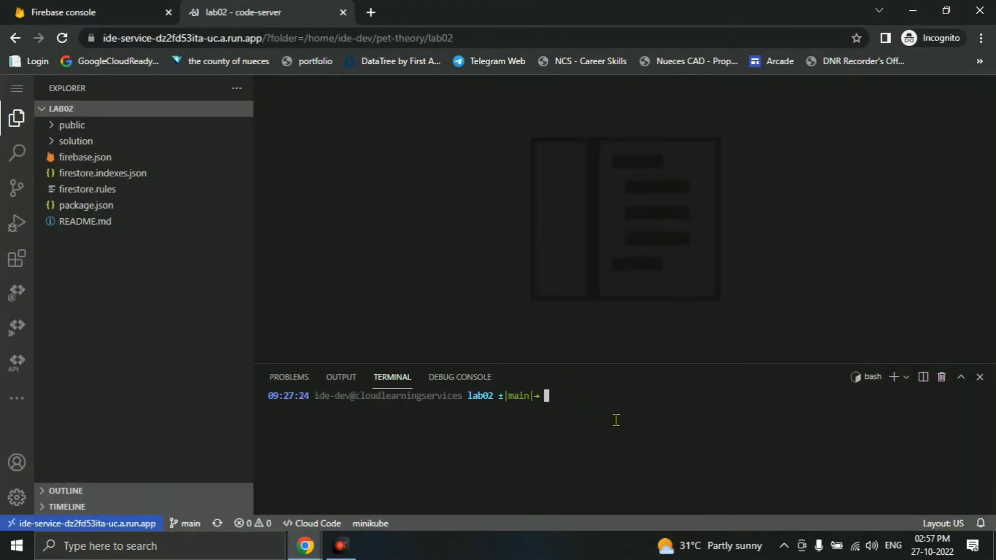
pyautogui.hotkey('ctrl', 'v')
pyautogui.press('Return')
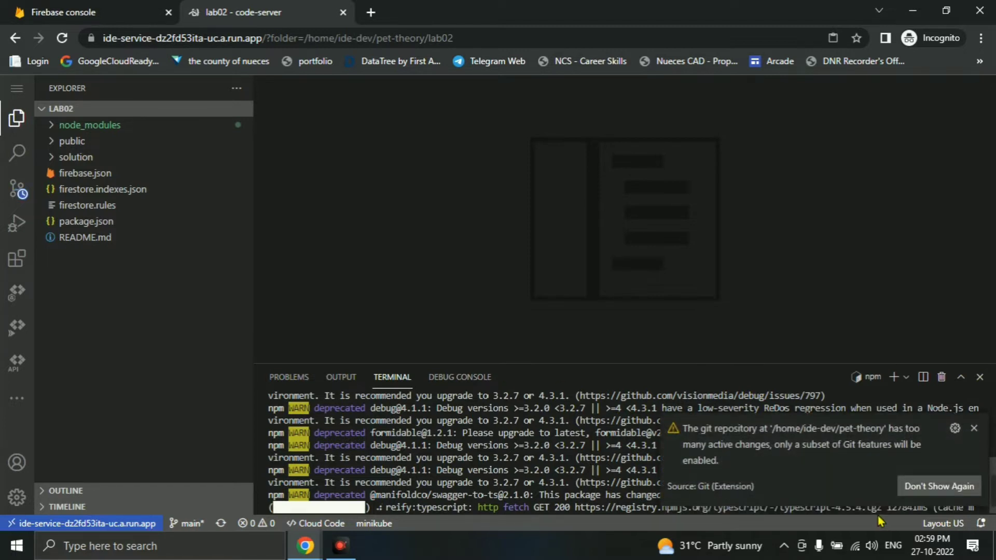
# - Permanently dismiss the Git too-many-changes warning and wait for npm to finish before returning to the lab
pyautogui.click(923, 485)
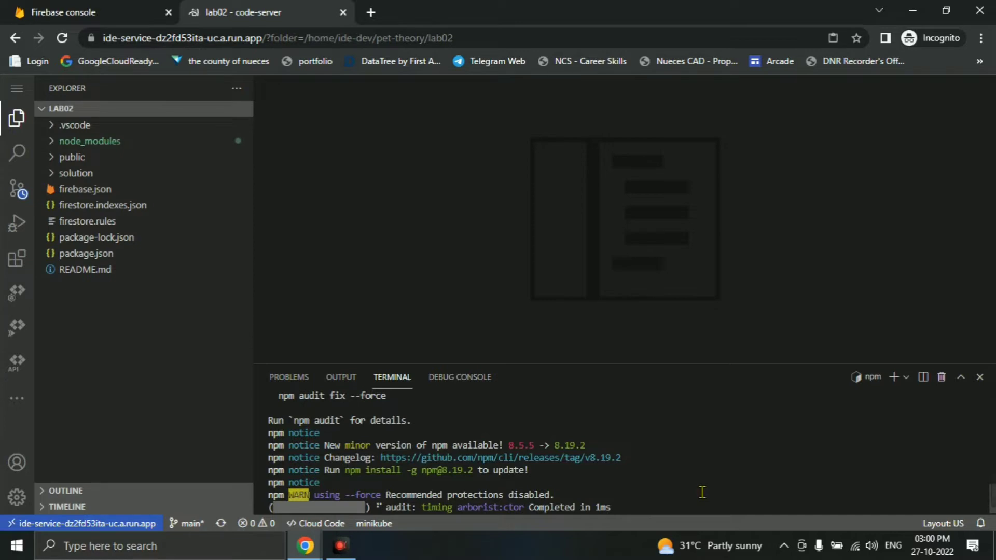
pyautogui.hotkey('alt', 'Tab')
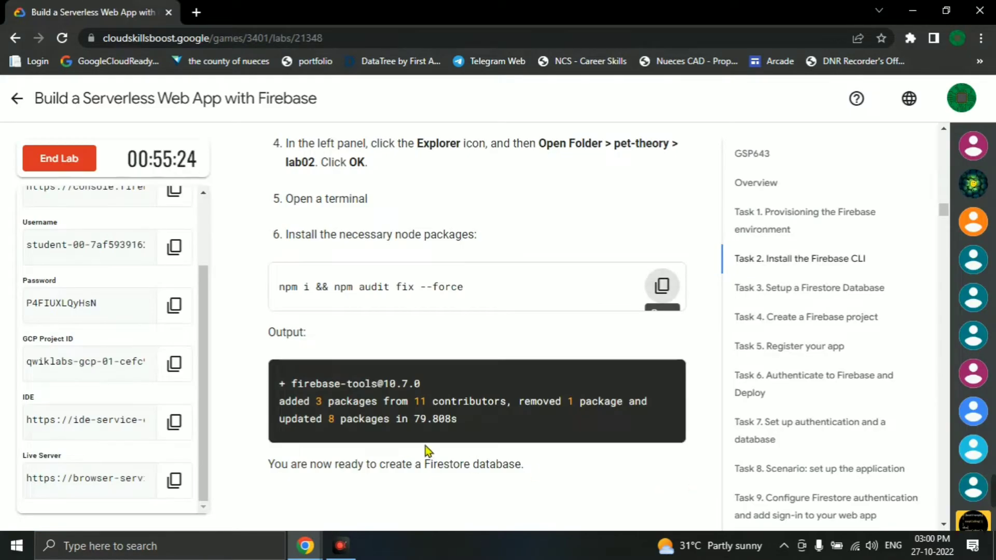
pyautogui.hotkey('alt', 'Tab')
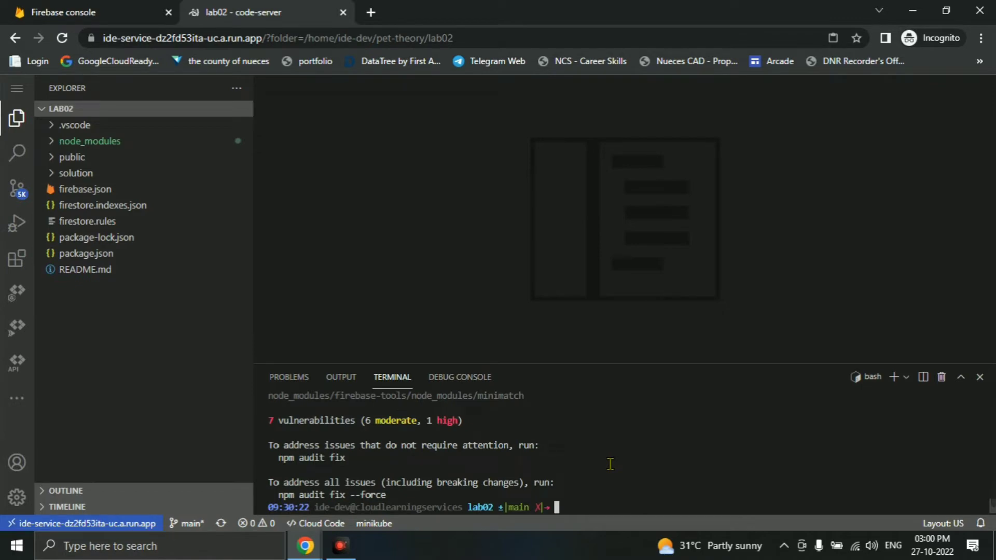
pyautogui.hotkey('alt', 'Tab')
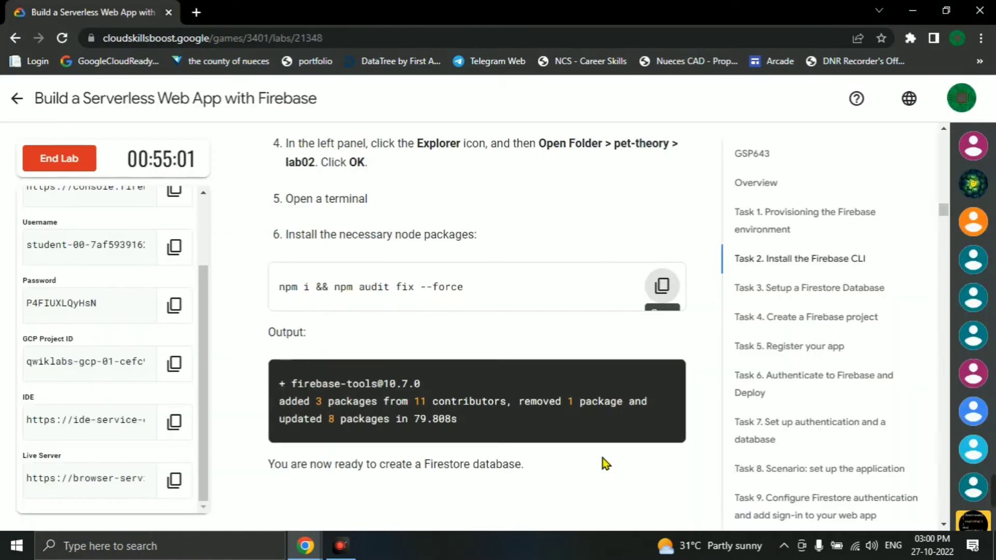
# - Set the compute region to us-central1 with the lab's gcloud config command
pyautogui.scroll(-8, 546, 409)
pyautogui.scroll(-1, 437, 329)
pyautogui.click(662, 227)
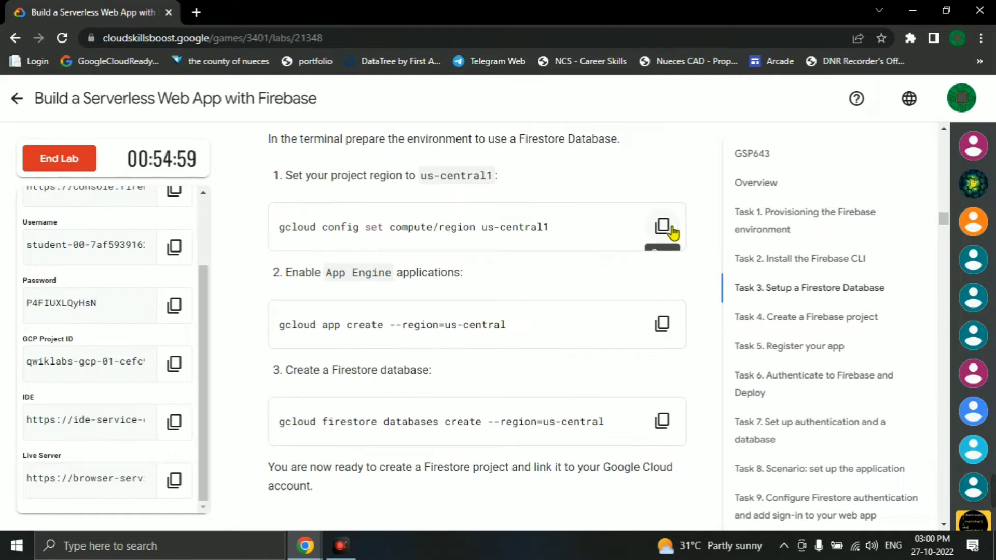
pyautogui.hotkey('alt', 'Tab')
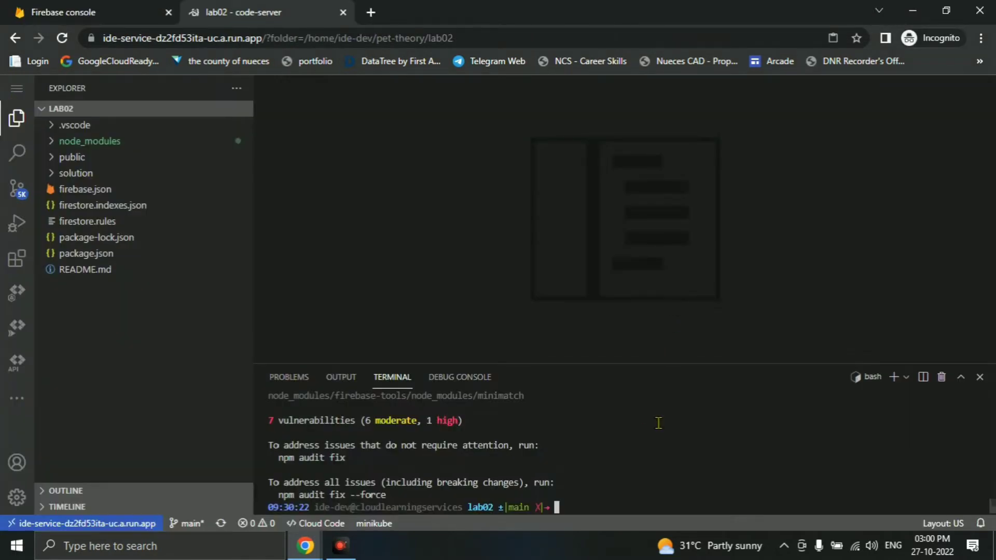
pyautogui.hotkey('ctrl', 'v')
pyautogui.press('Return')
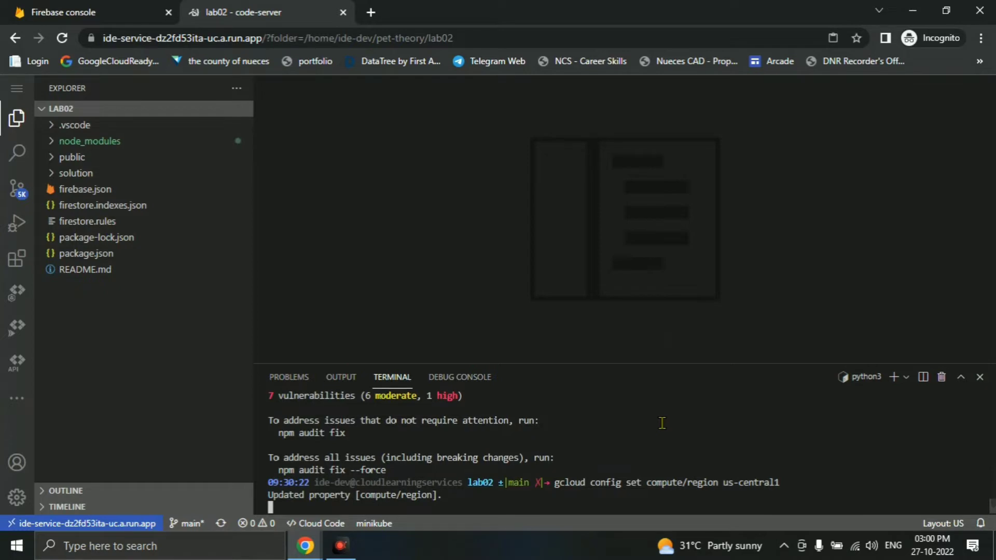
# - Create the App Engine app in us-central from the terminal
pyautogui.hotkey('alt', 'Tab')
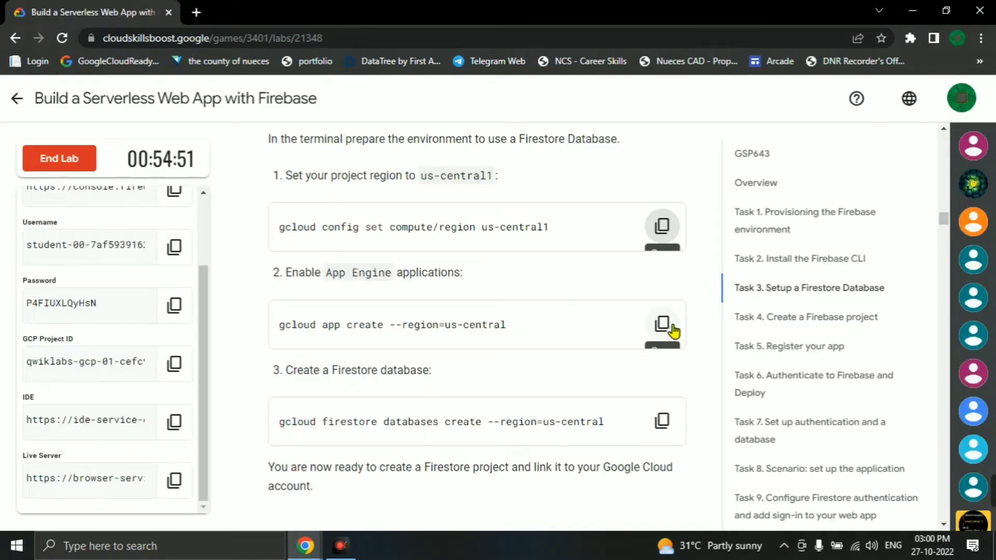
pyautogui.hotkey('alt', 'Tab')
pyautogui.click(739, 487)
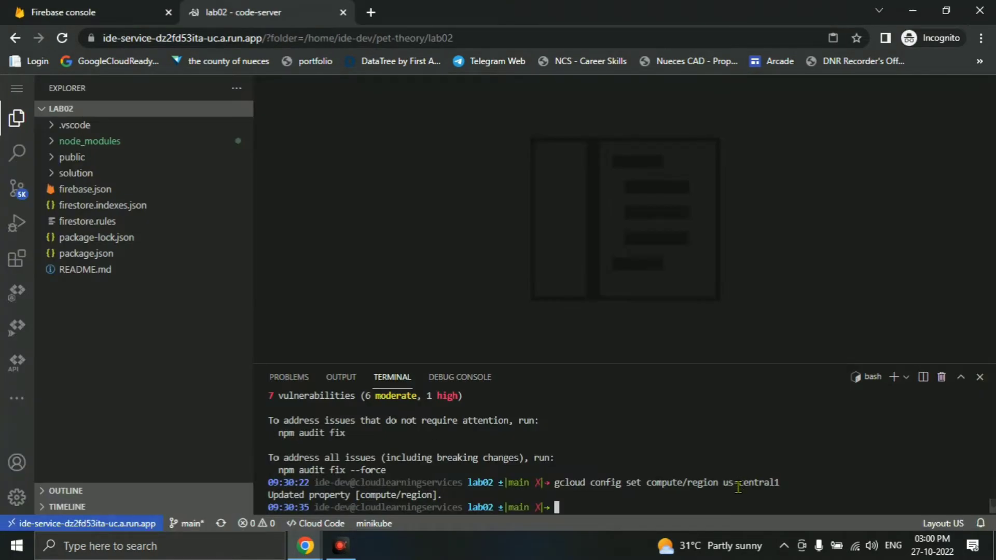
pyautogui.hotkey('ctrl', 'v')
pyautogui.press('Return')
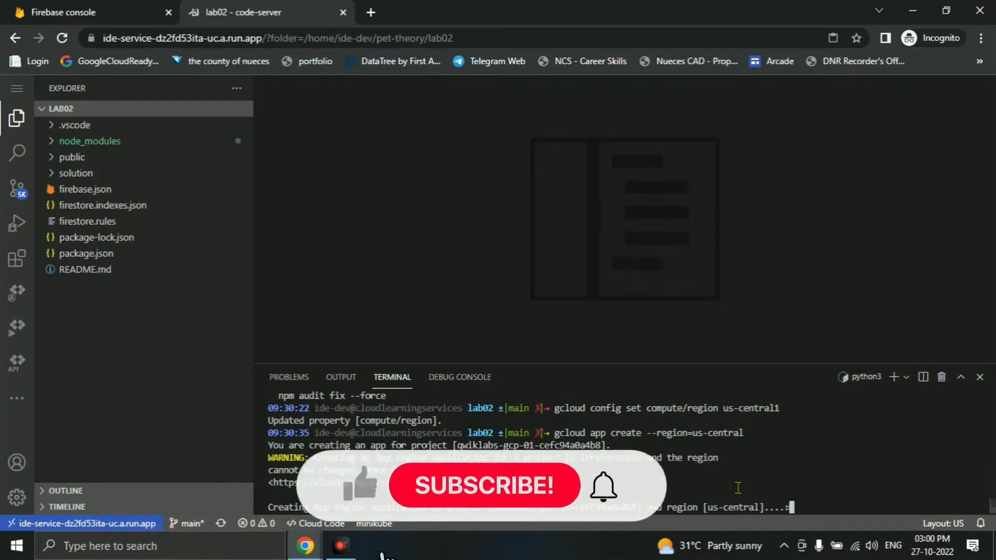
# - Run the Firestore database create command for us-central
pyautogui.hotkey('alt', 'Tab')
pyautogui.scroll(-4, 493, 369)
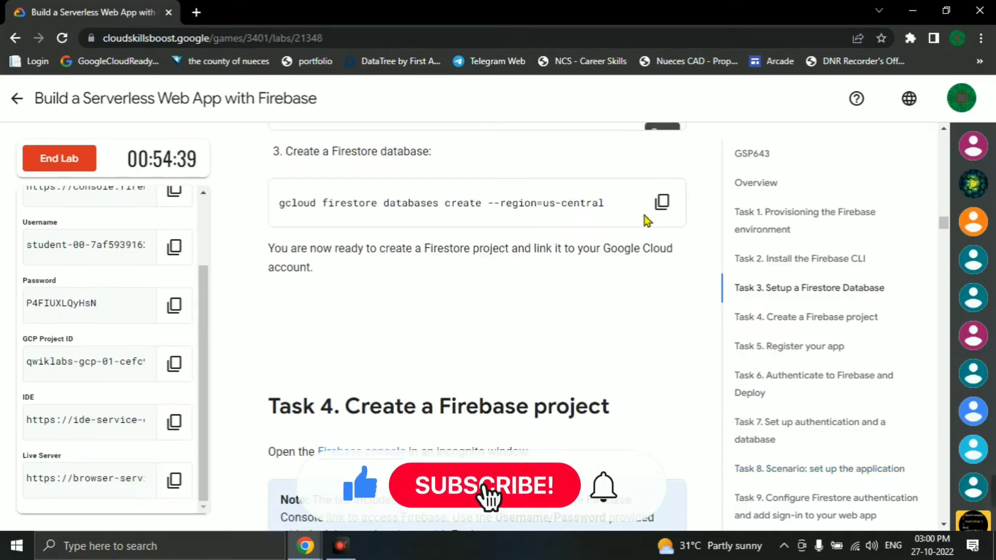
pyautogui.hotkey('alt', 'Tab')
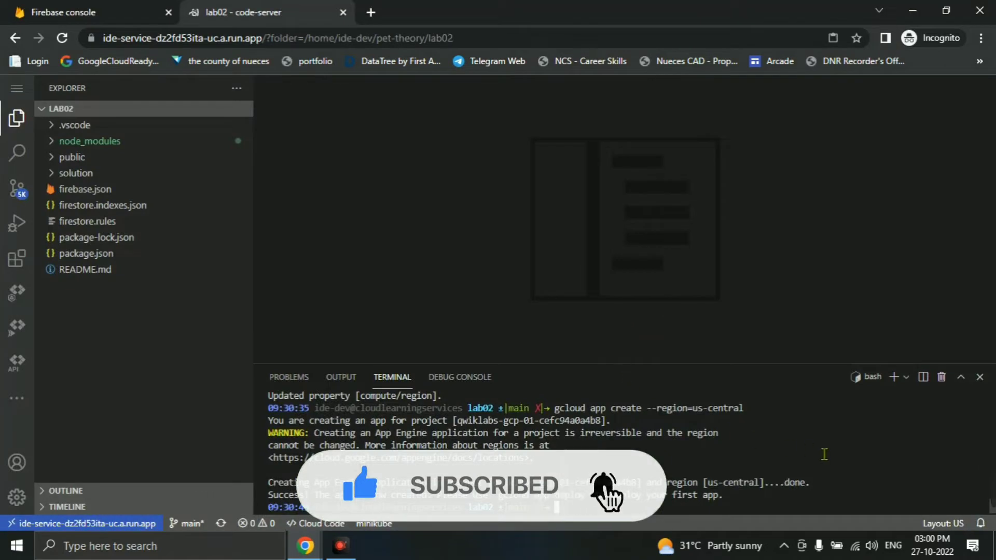
pyautogui.hotkey('ctrl', 'v')
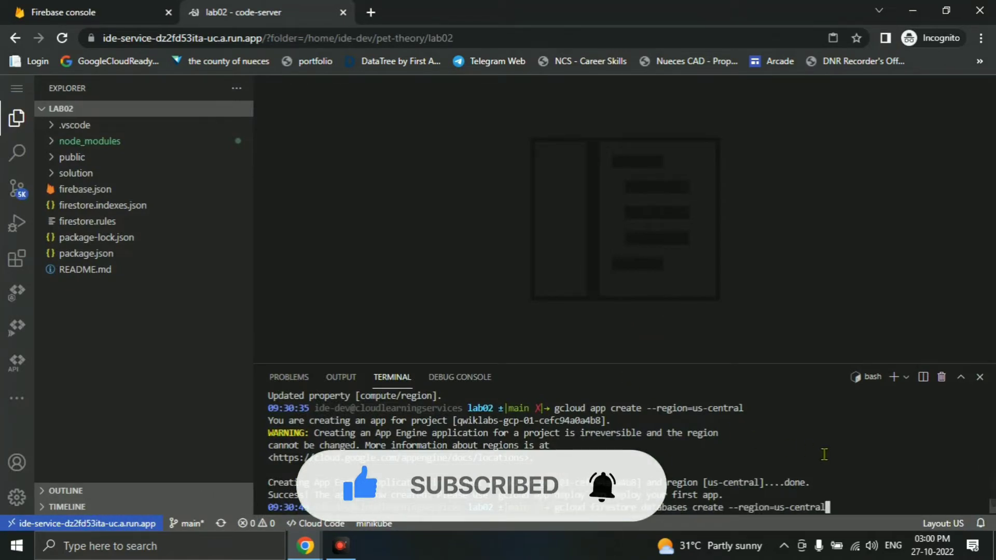
pyautogui.press('Return')
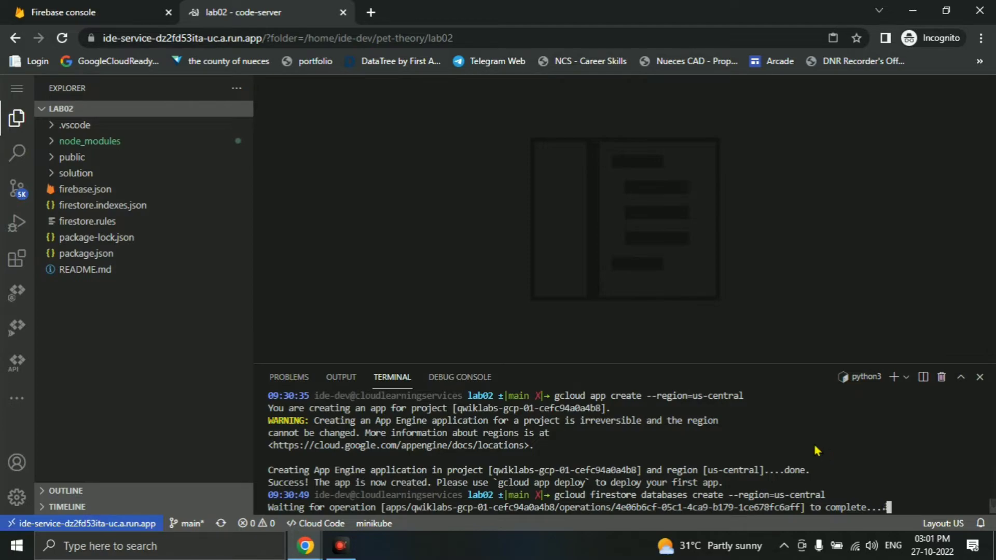
pyautogui.hotkey('alt', 'Tab')
pyautogui.scroll(-7, 611, 370)
pyautogui.scroll(3, 506, 282)
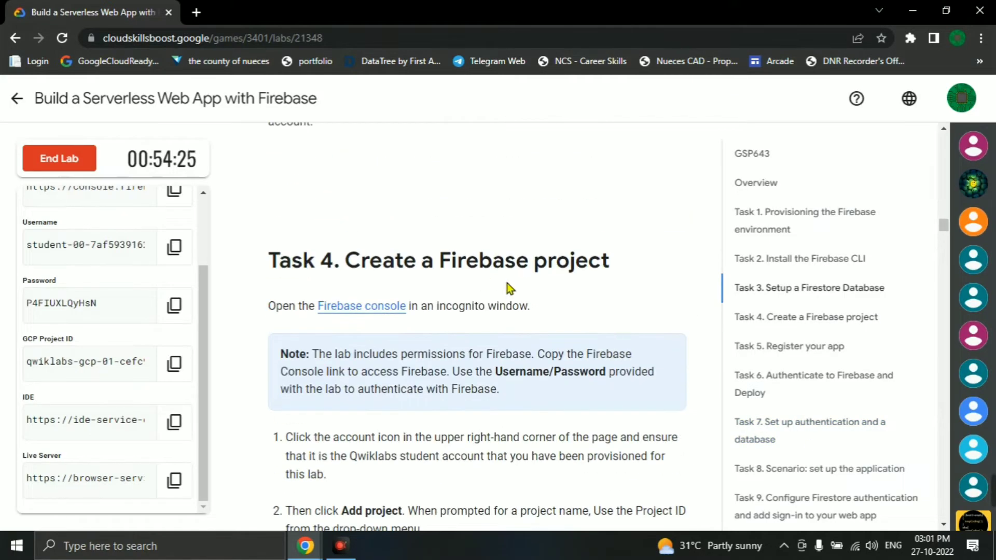
pyautogui.scroll(-5, 459, 314)
pyautogui.hotkey('alt', 'Tab')
# - Start a Firebase project on the lab's Google Cloud project, accepting both terms checkboxes
pyautogui.click(24, 8)
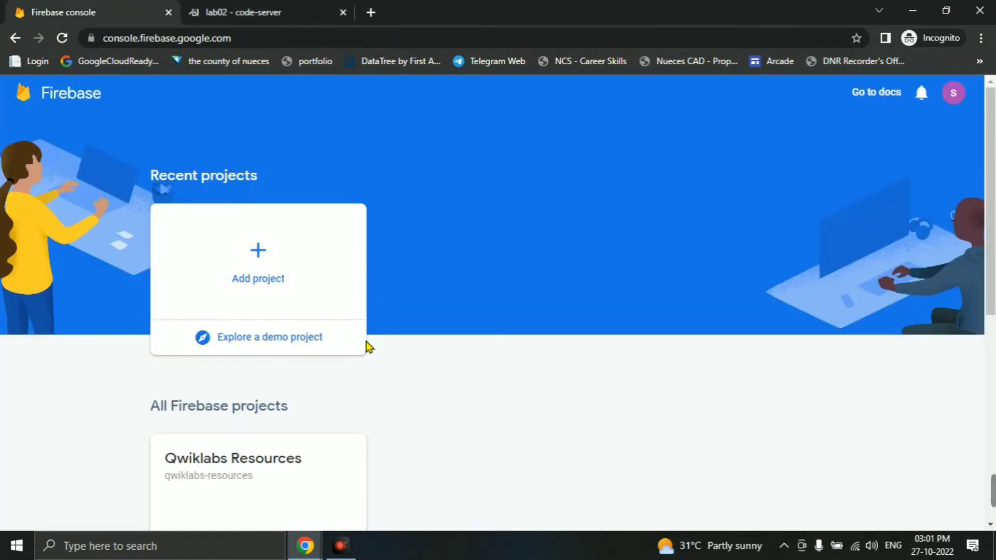
pyautogui.click(263, 261)
pyautogui.click(272, 389)
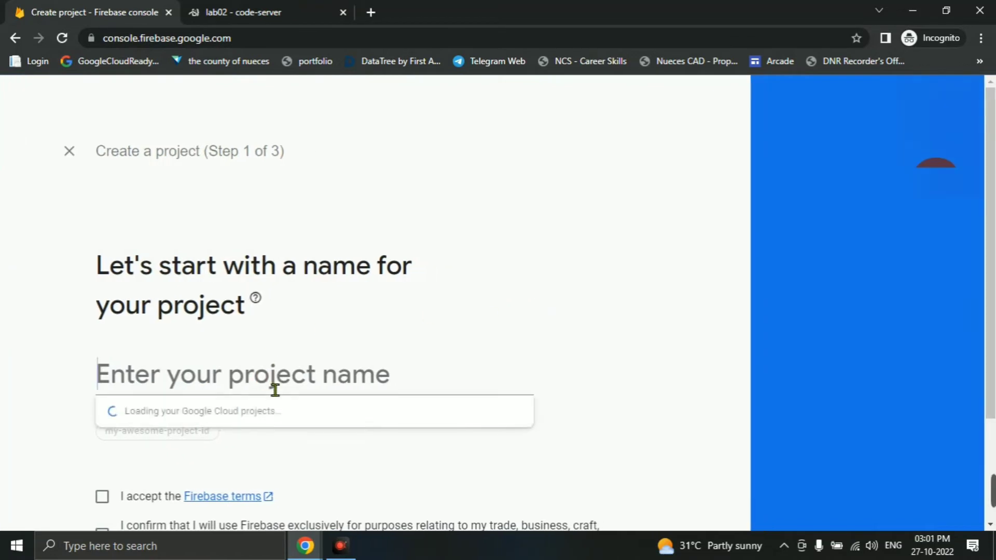
pyautogui.click(250, 438)
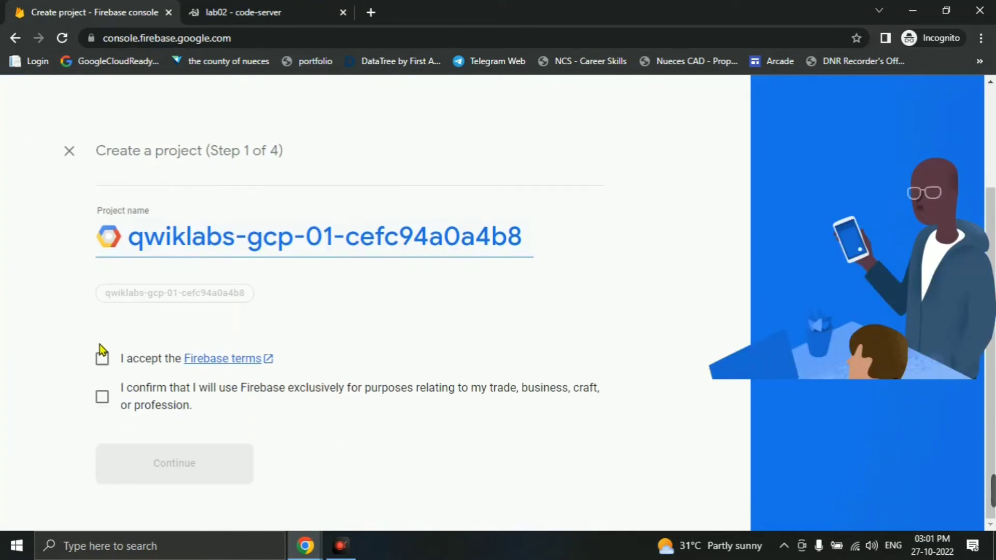
pyautogui.click(103, 359)
pyautogui.click(102, 398)
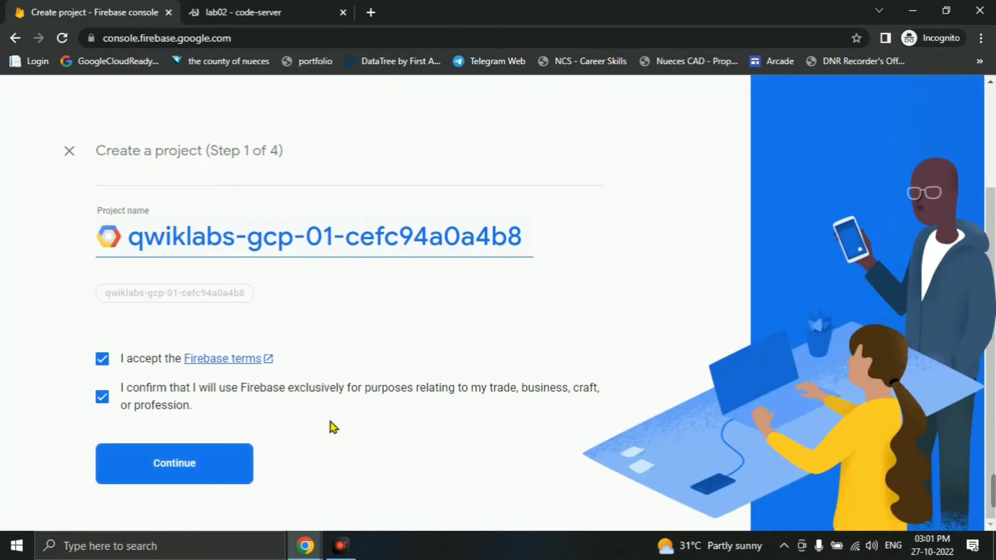
pyautogui.click(218, 451)
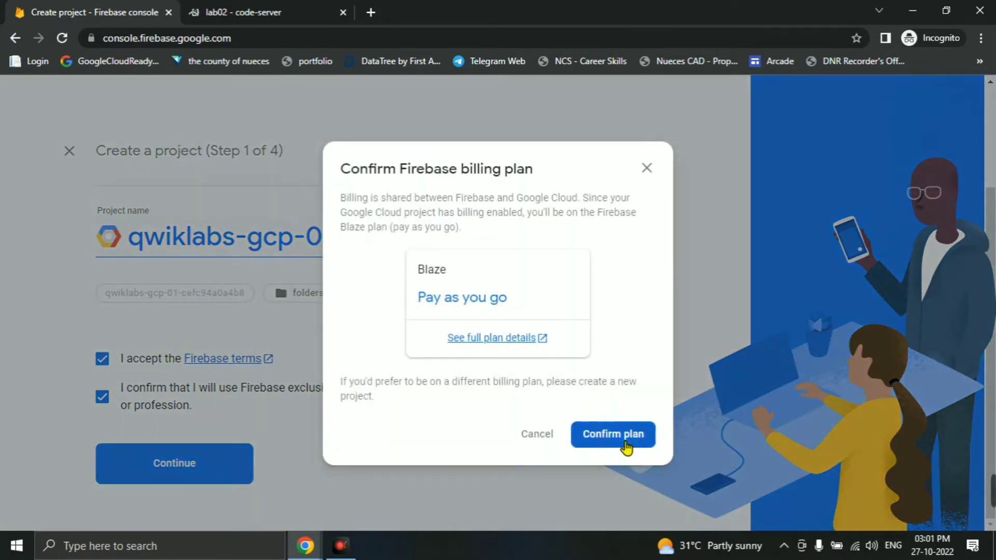
# - Confirm the pay-as-you-go plan, accept the Google Analytics terms, and add Firebase
pyautogui.click(626, 444)
pyautogui.scroll(-3, 223, 422)
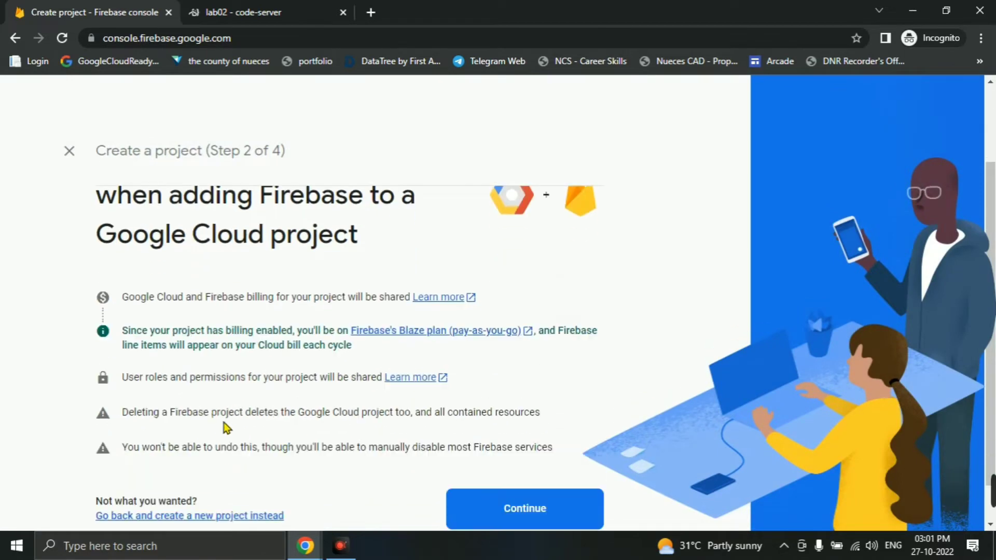
pyautogui.click(523, 463)
pyautogui.scroll(-4, 356, 453)
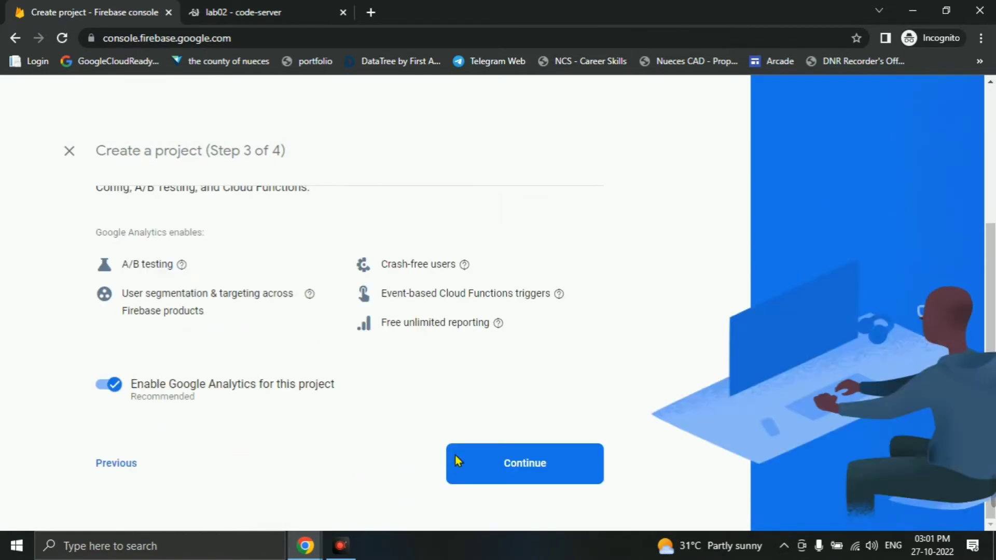
pyautogui.click(507, 464)
pyautogui.click(128, 364)
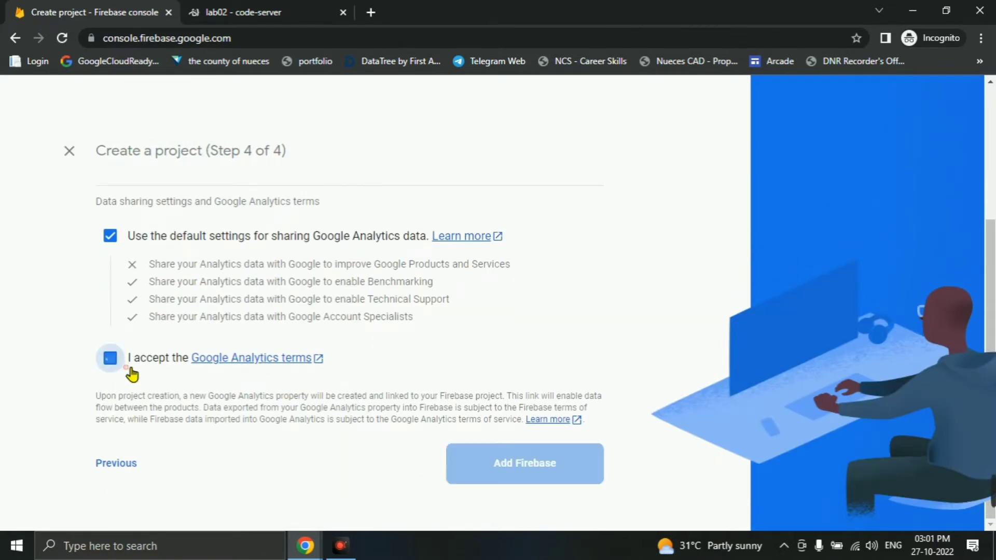
pyautogui.click(462, 480)
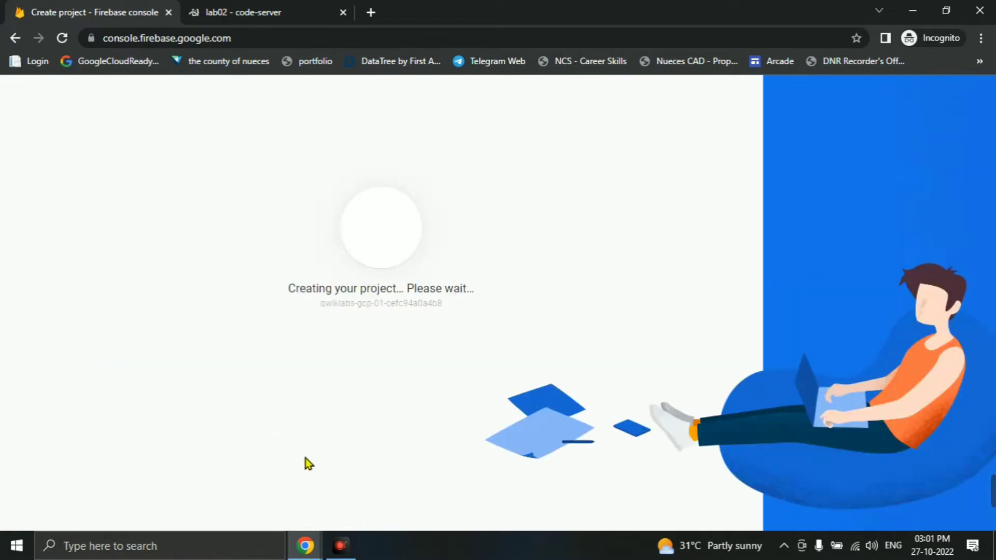
pyautogui.click(234, 11)
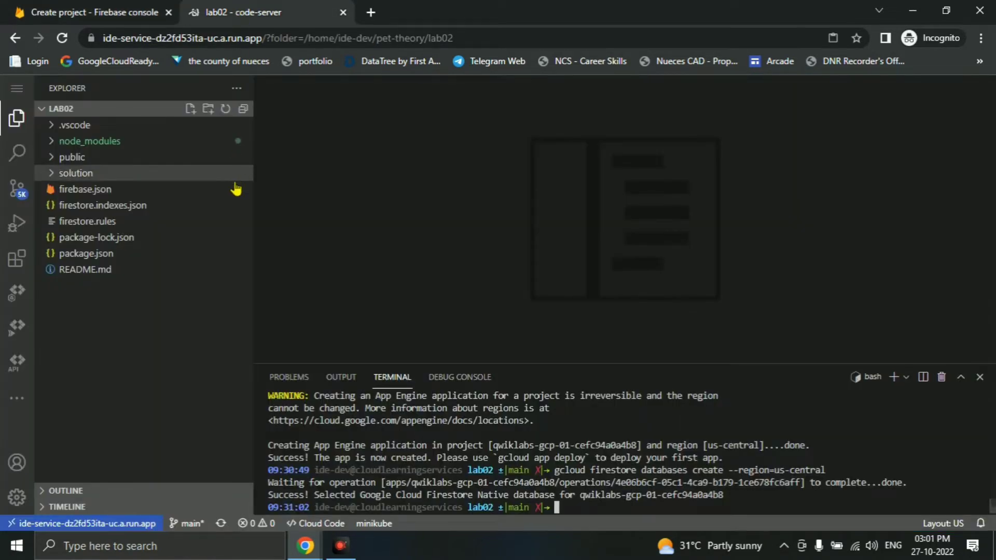
# - Read ahead in the lab instructions and select the app nickname Pet Theory
pyautogui.click(62, 7)
pyautogui.hotkey('alt', 'Tab')
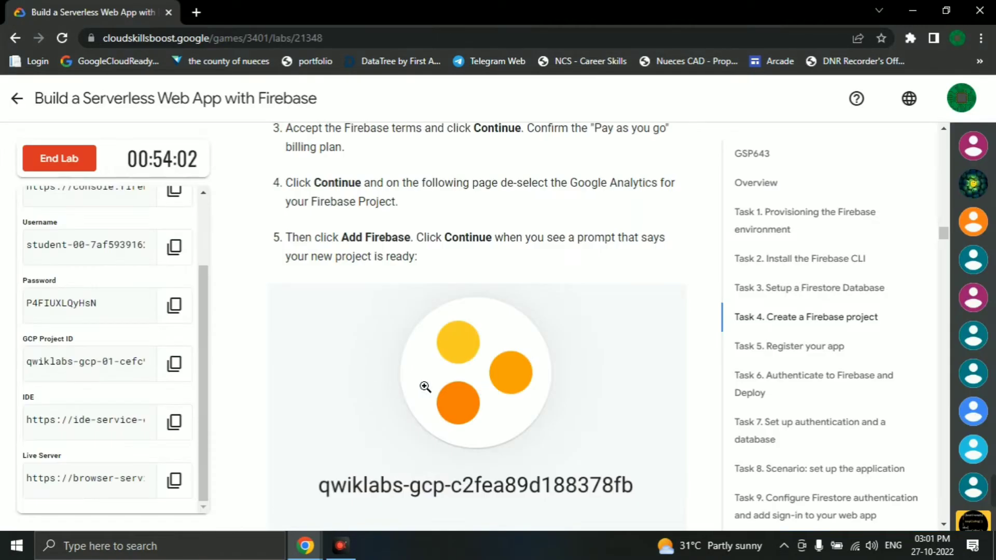
pyautogui.scroll(-5, 527, 361)
pyautogui.scroll(-10, 527, 361)
pyautogui.scroll(5, 496, 364)
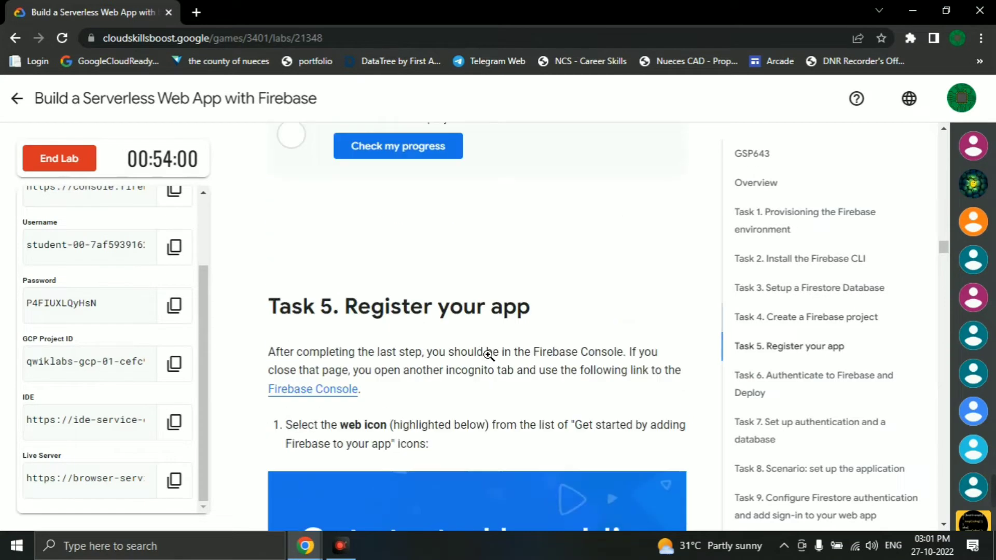
pyautogui.scroll(-4, 496, 367)
pyautogui.scroll(-7, 496, 367)
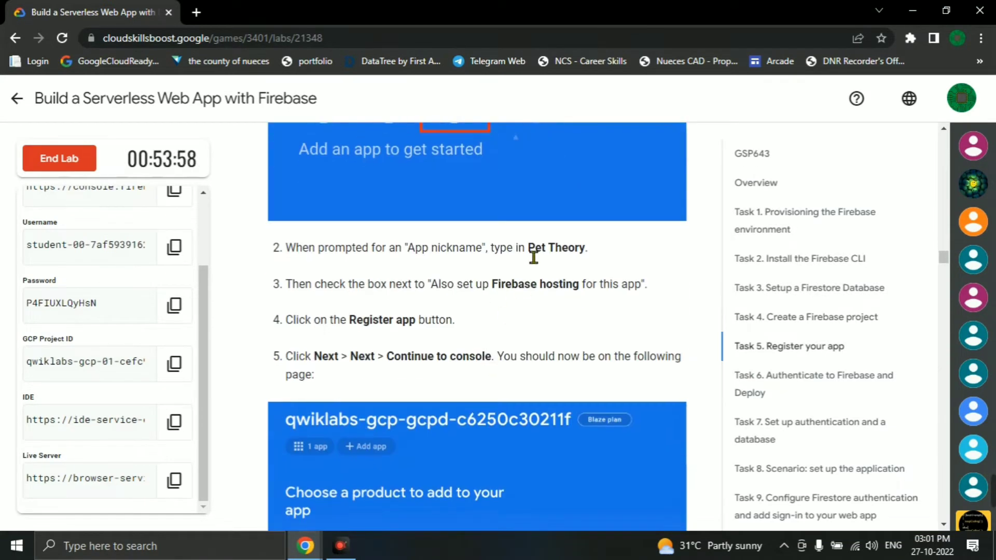
pyautogui.moveTo(530, 249); pyautogui.dragTo(597, 264)
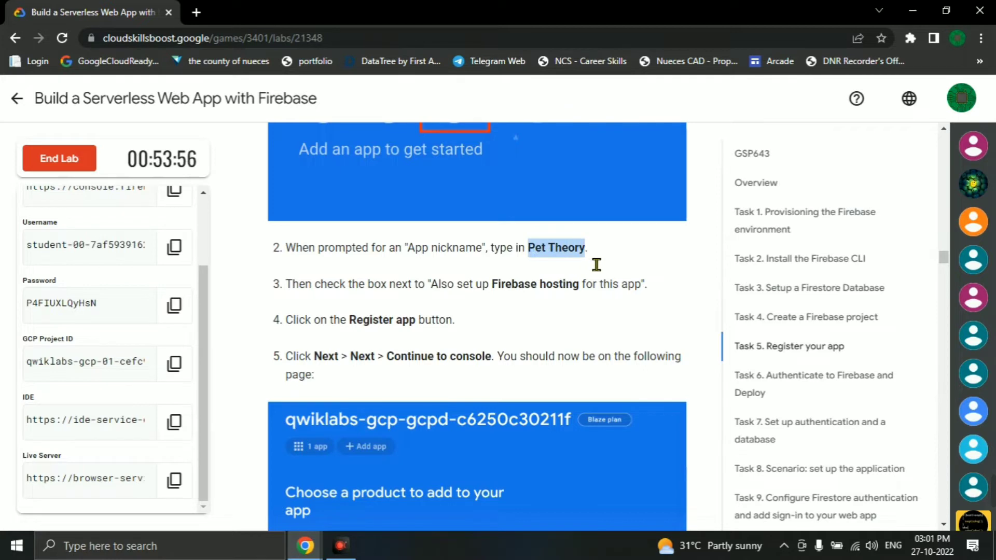
# - Verify the Create a Firebase project task with Check my progress
pyautogui.scroll(12, 601, 326)
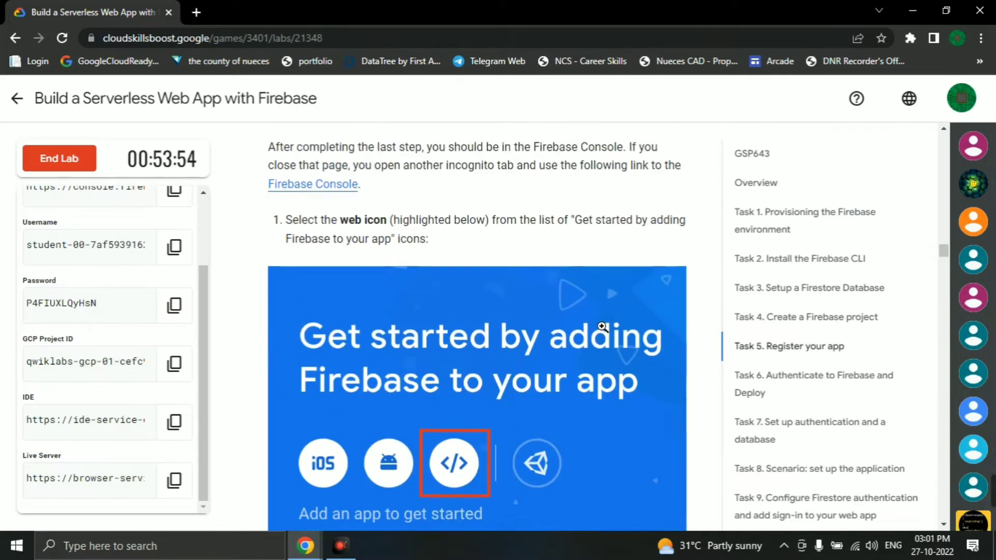
pyautogui.scroll(5, 602, 327)
pyautogui.scroll(7, 563, 367)
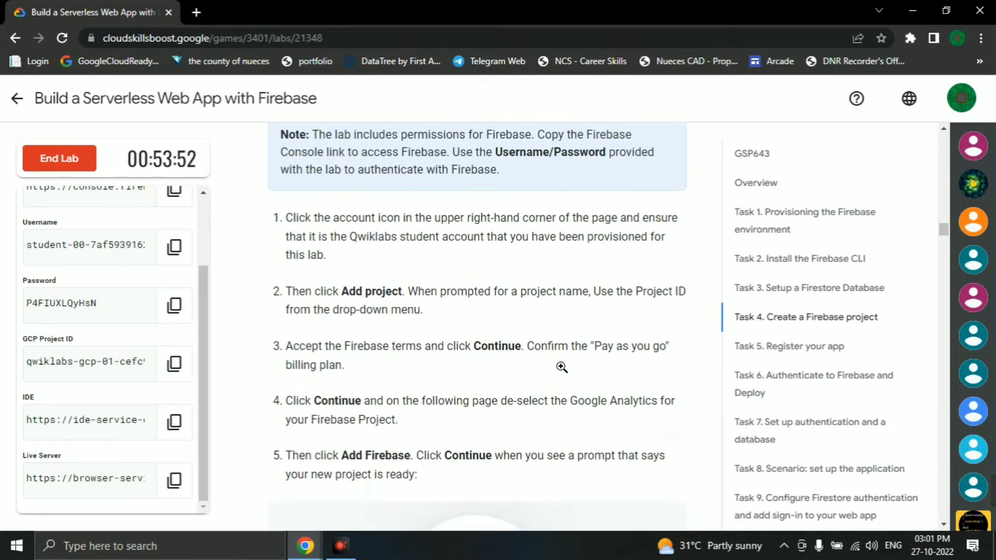
pyautogui.scroll(-12, 550, 363)
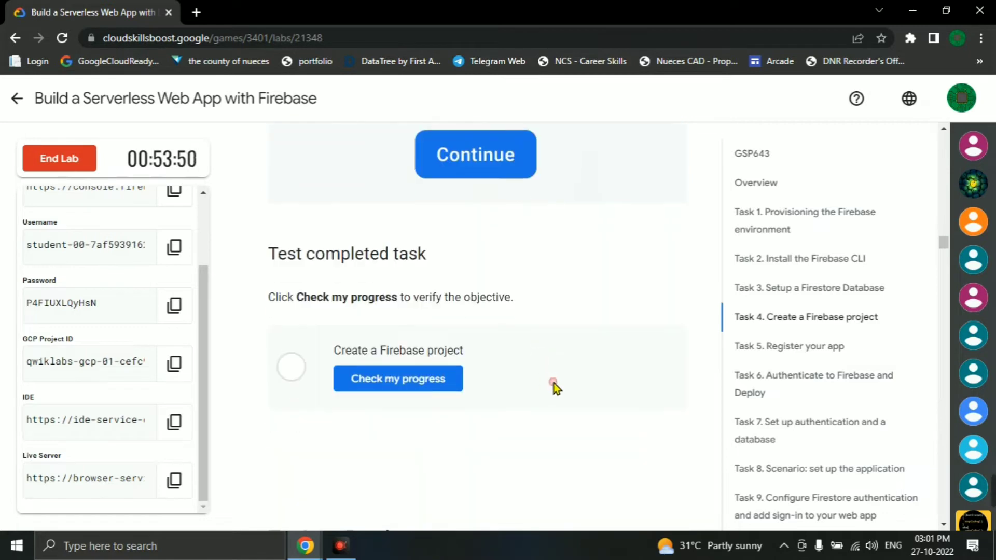
pyautogui.hotkey('alt', 'Tab')
pyautogui.hotkey('alt', 'Tab')
pyautogui.click(444, 387)
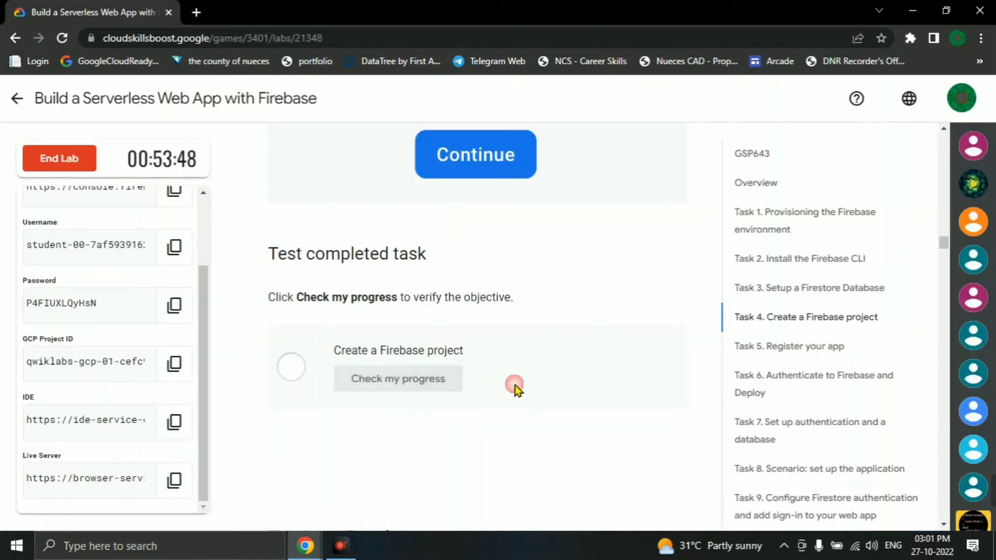
pyautogui.scroll(-8, 395, 350)
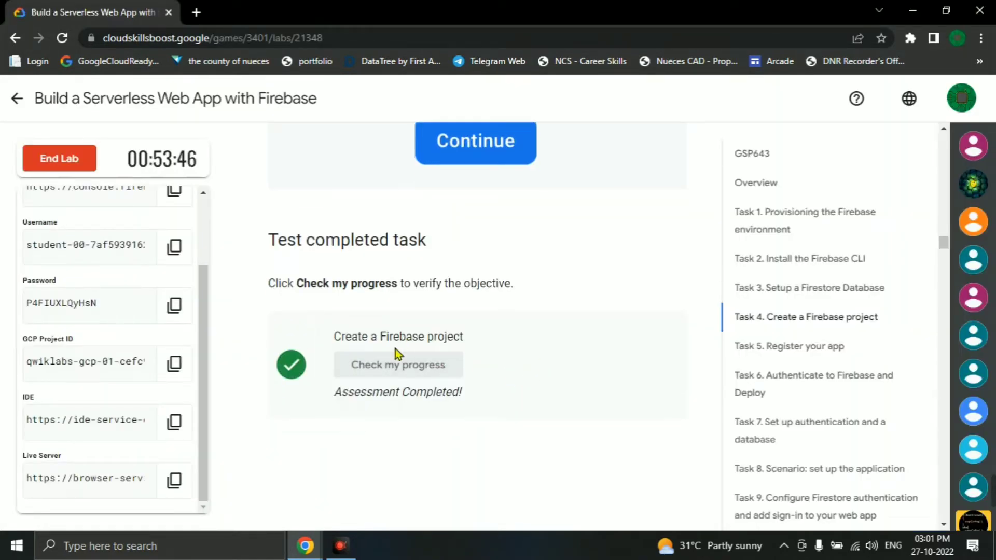
pyautogui.hotkey('alt', 'Tab')
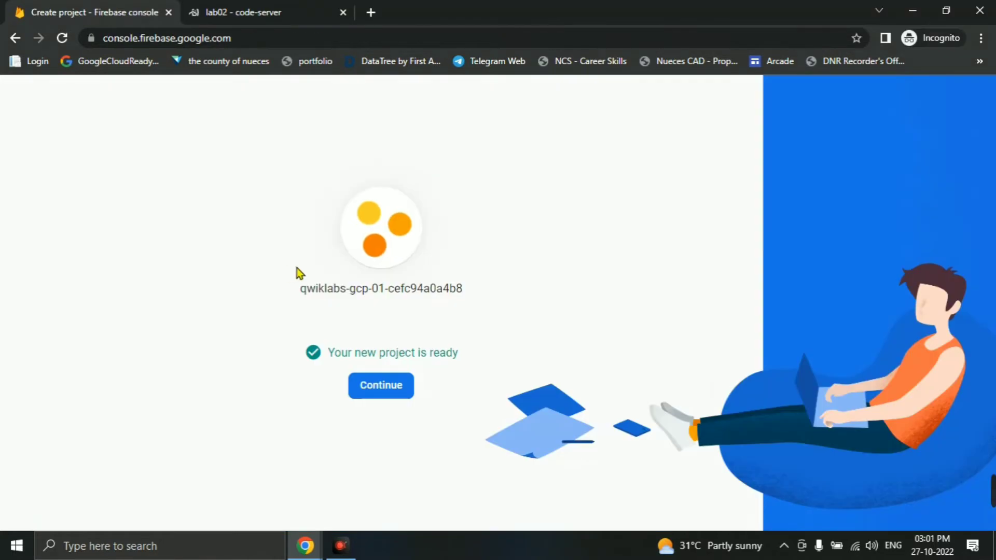
# - Register a web app nicknamed 'Pet Theory' with Firebase Hosting enabled
pyautogui.click(403, 392)
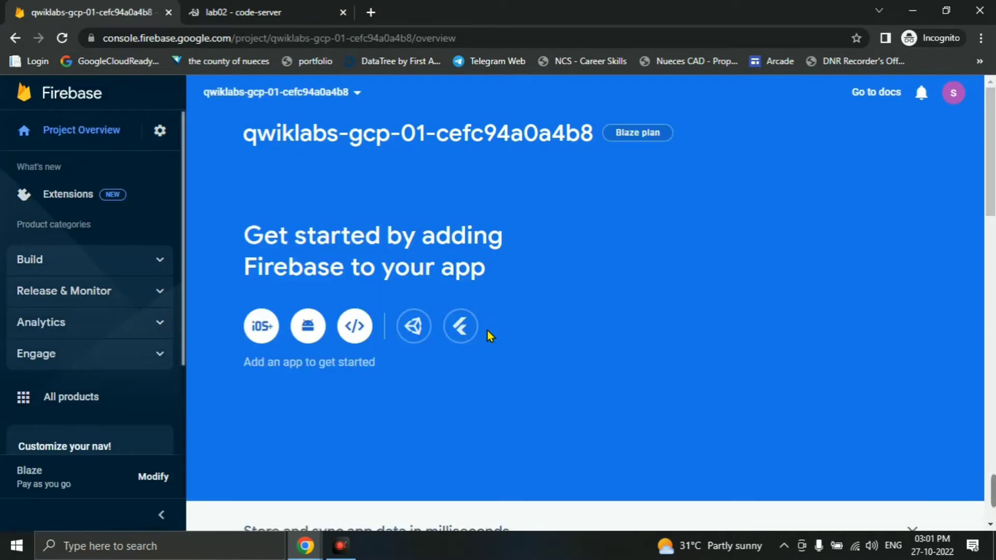
pyautogui.click(348, 390)
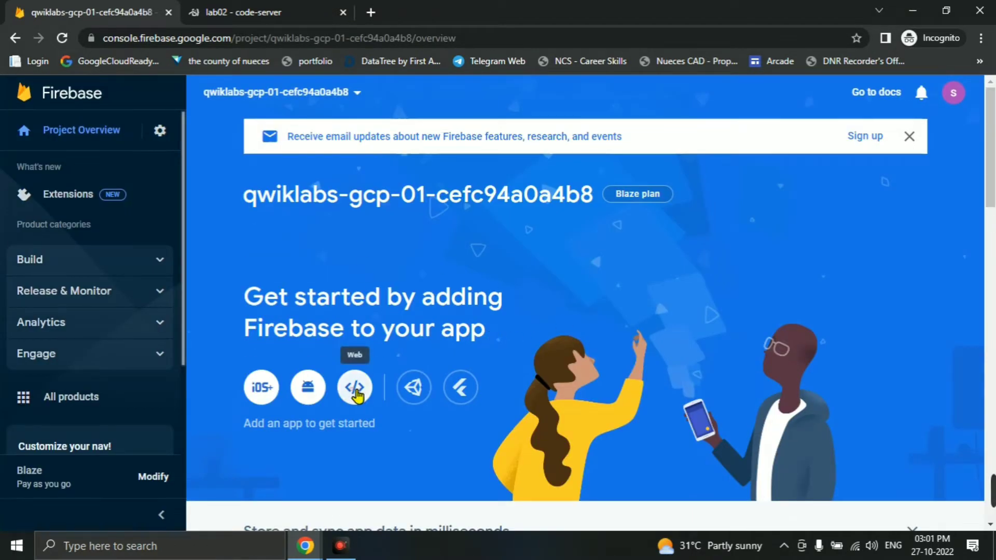
pyautogui.click(218, 251)
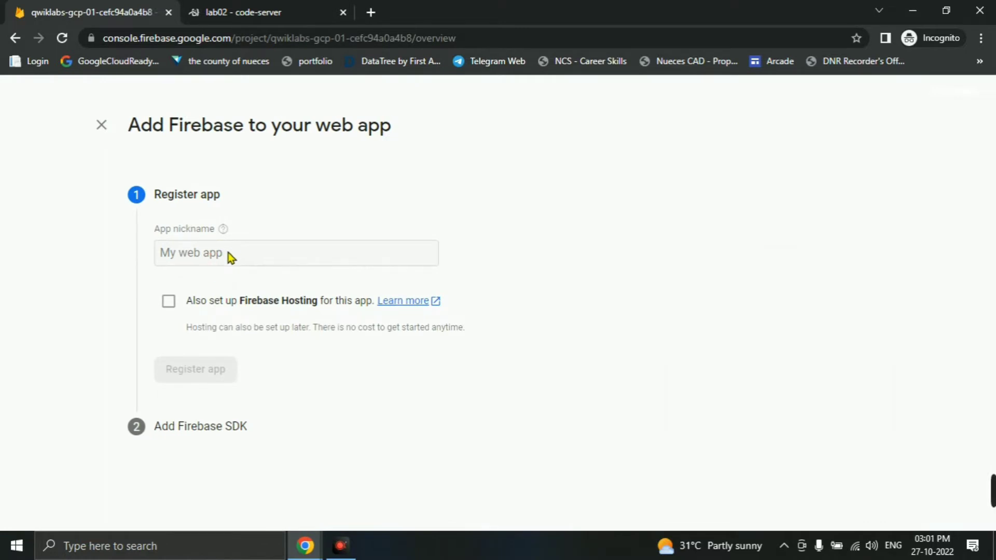
pyautogui.click(272, 265)
pyautogui.write('Pet Theory')
pyautogui.click(168, 301)
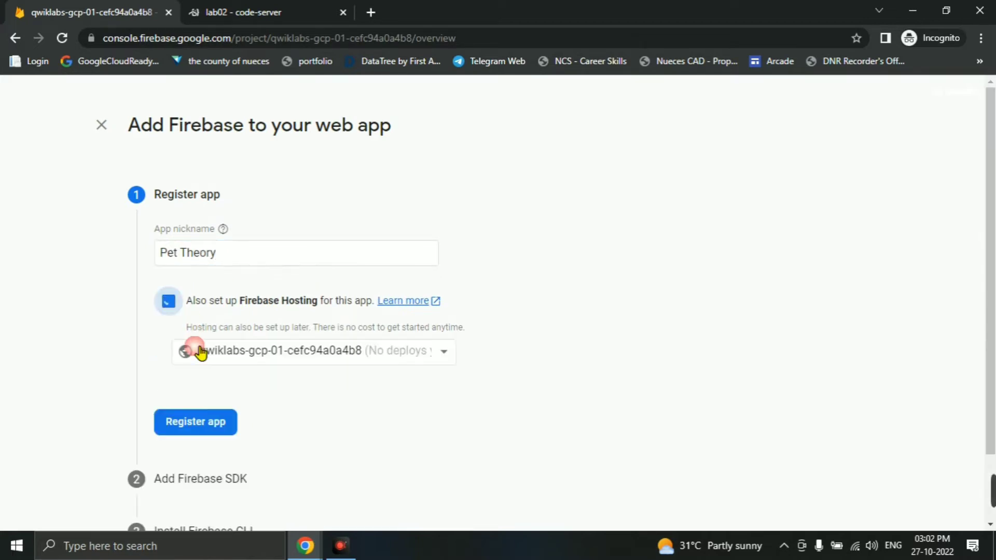
pyautogui.click(203, 422)
# - Step through the SDK, CLI and deploy setup screens and continue to the console
pyautogui.hotkey('alt', 'Tab')
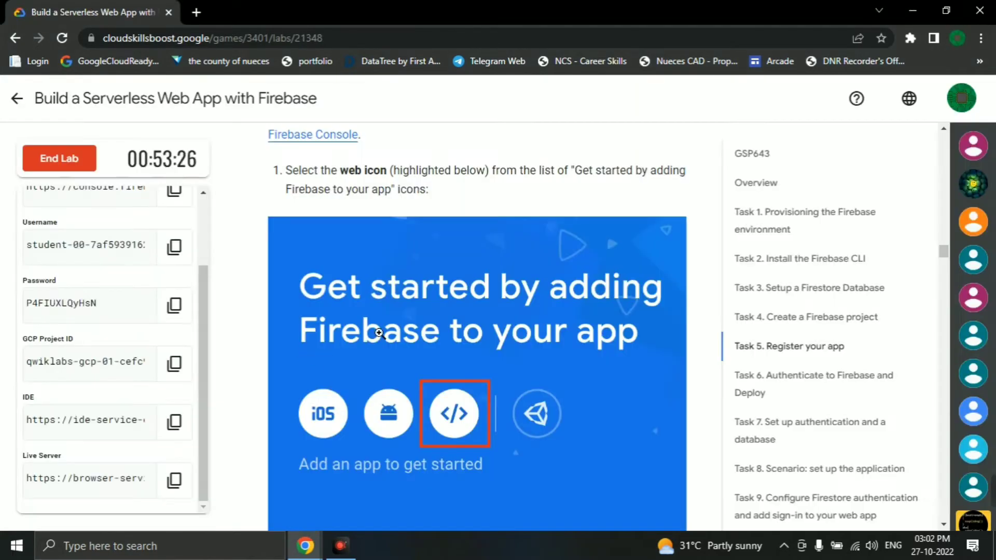
pyautogui.scroll(-10, 471, 332)
pyautogui.scroll(5, 471, 326)
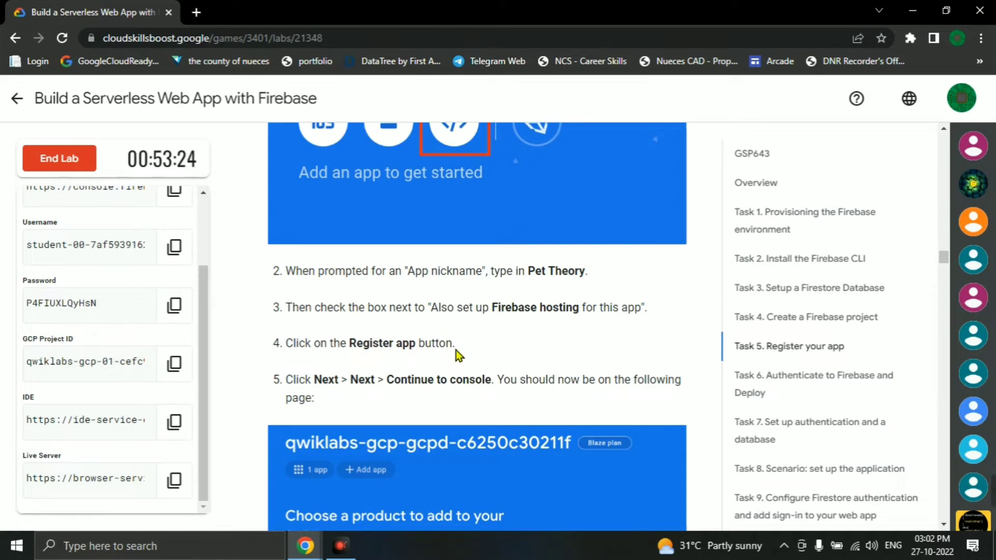
pyautogui.scroll(-1, 456, 350)
pyautogui.hotkey('alt', 'Tab')
pyautogui.hotkey('alt', 'Tab')
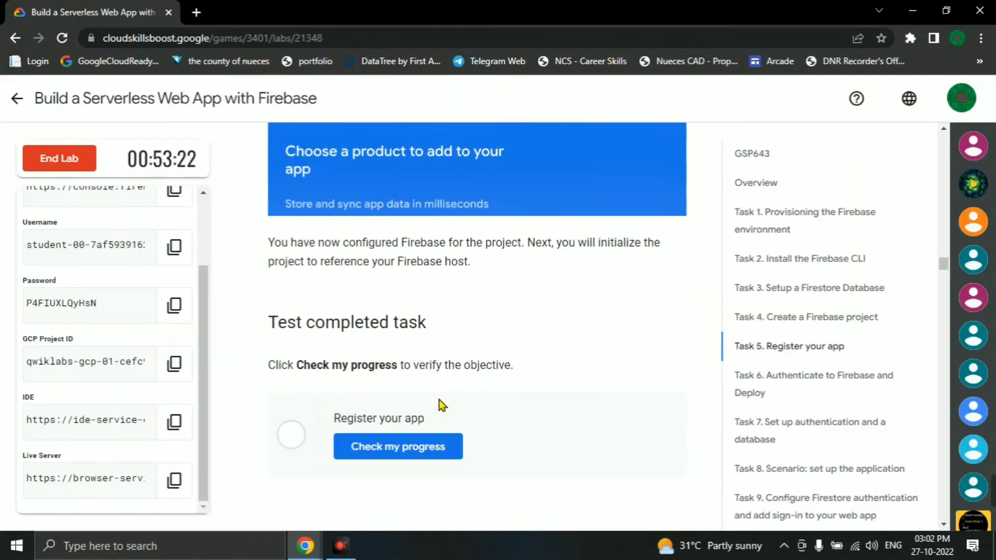
pyautogui.scroll(-4, 441, 400)
pyautogui.hotkey('alt', 'Tab')
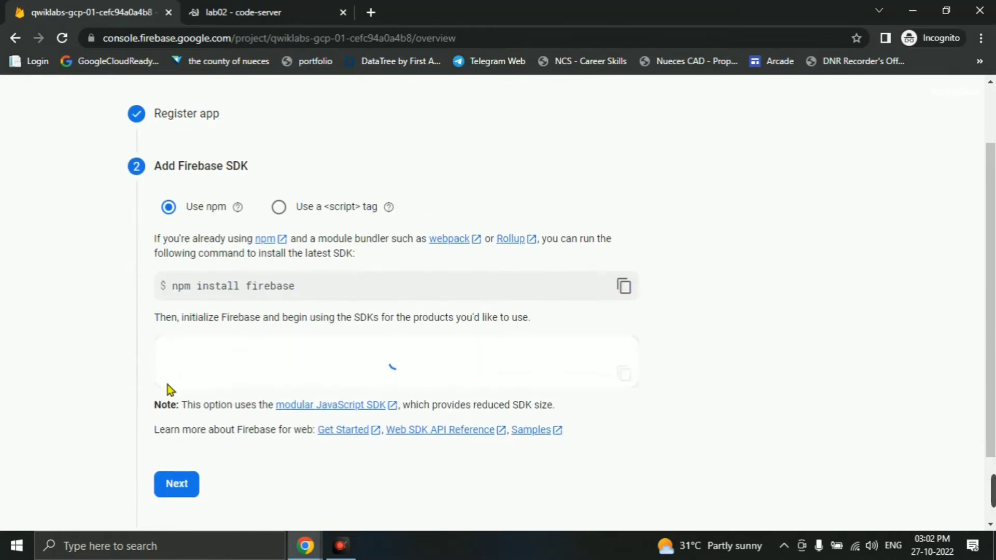
pyautogui.scroll(-2, 322, 415)
pyautogui.click(179, 397)
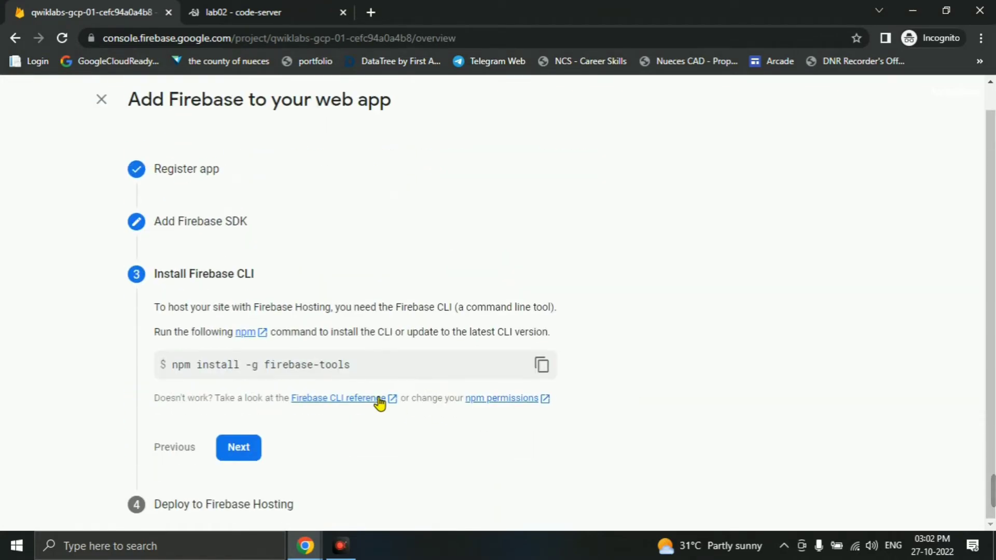
pyautogui.click(239, 447)
pyautogui.scroll(-4, 374, 435)
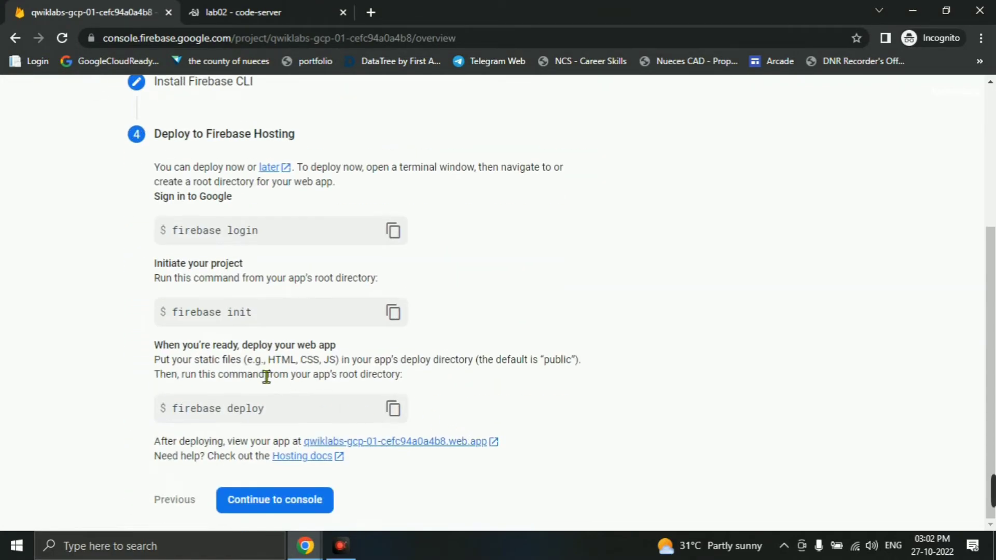
pyautogui.click(264, 493)
# - Verify the Register your app task with Check my progress
pyautogui.hotkey('alt', 'Tab')
pyautogui.scroll(-2, 390, 373)
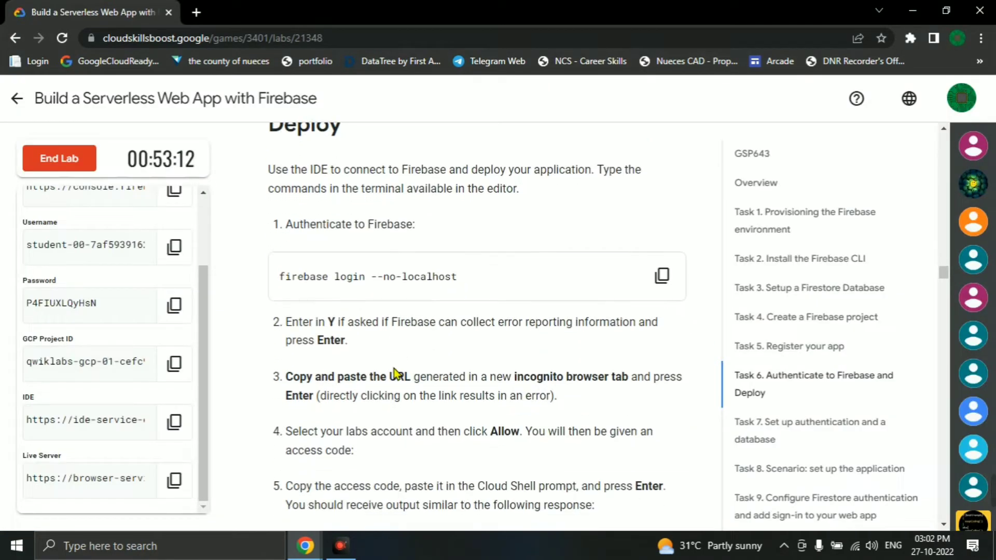
pyautogui.scroll(8, 396, 374)
pyautogui.scroll(-6, 483, 386)
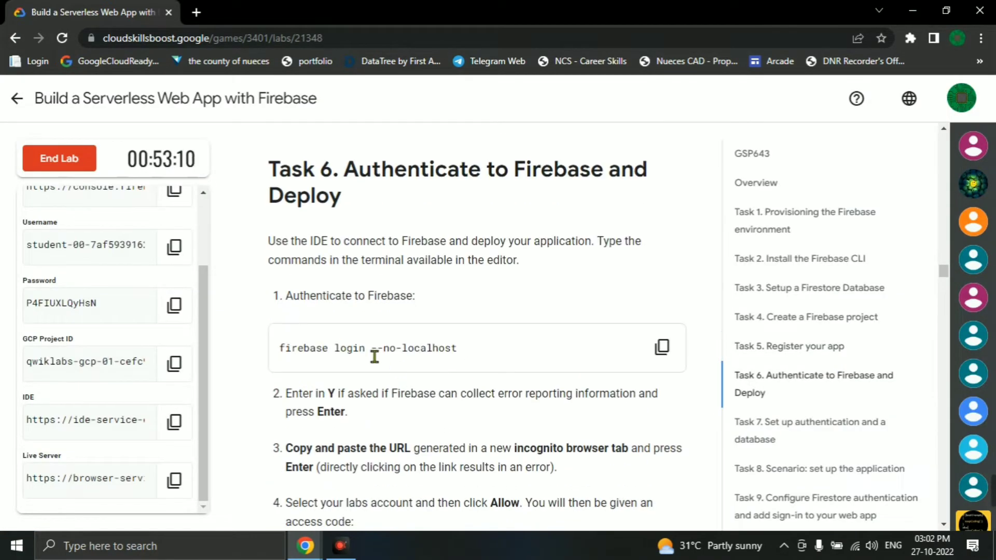
pyautogui.scroll(6, 634, 289)
pyautogui.click(459, 325)
# - Copy the 'firebase login --no-localhost' command and bring up the code-server editor
pyautogui.scroll(-5, 545, 320)
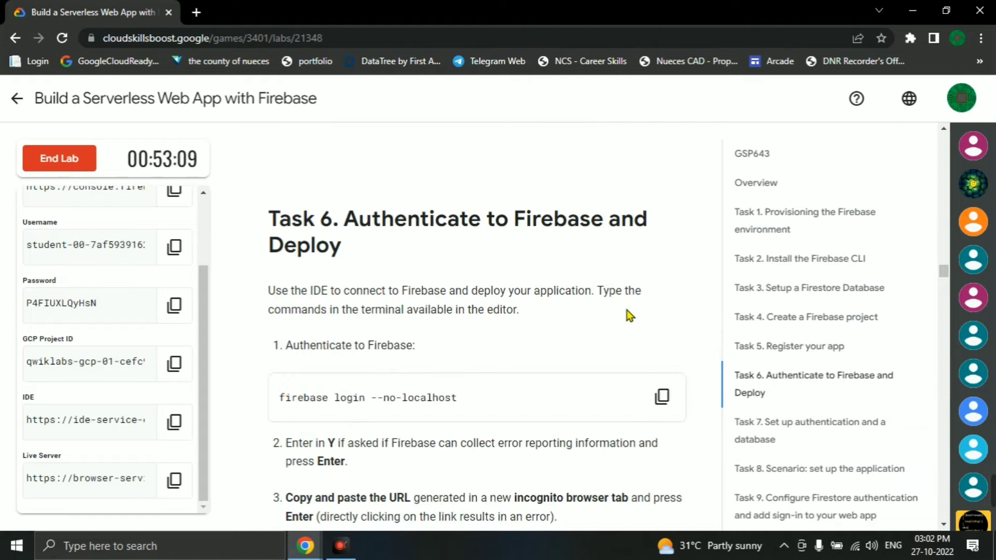
pyautogui.click(662, 397)
pyautogui.hotkey('alt', 'Tab')
pyautogui.click(212, 7)
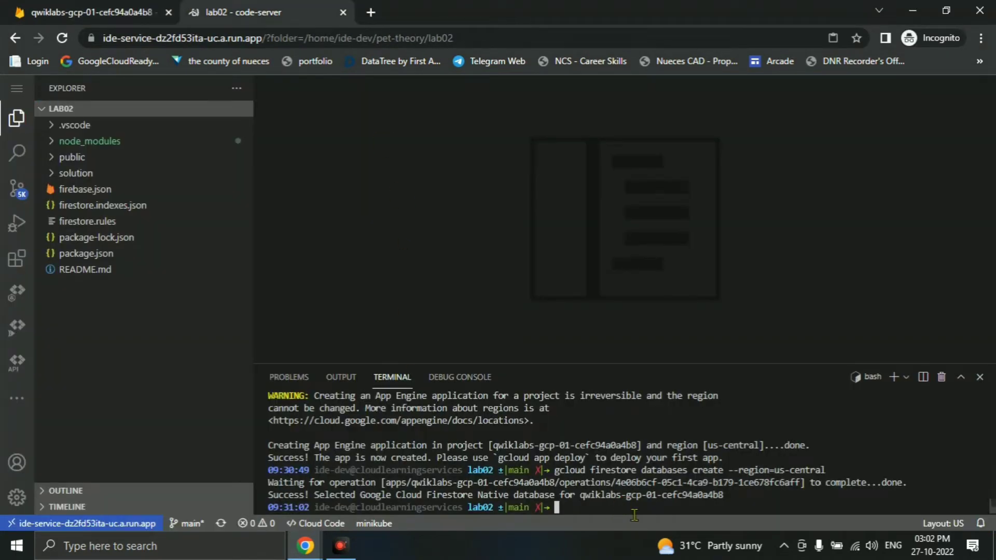
# - Run the Firebase CLI login without localhost, allow usage reporting, and open the sign-in link
pyautogui.hotkey('ctrl', 'v')
pyautogui.press('Return')
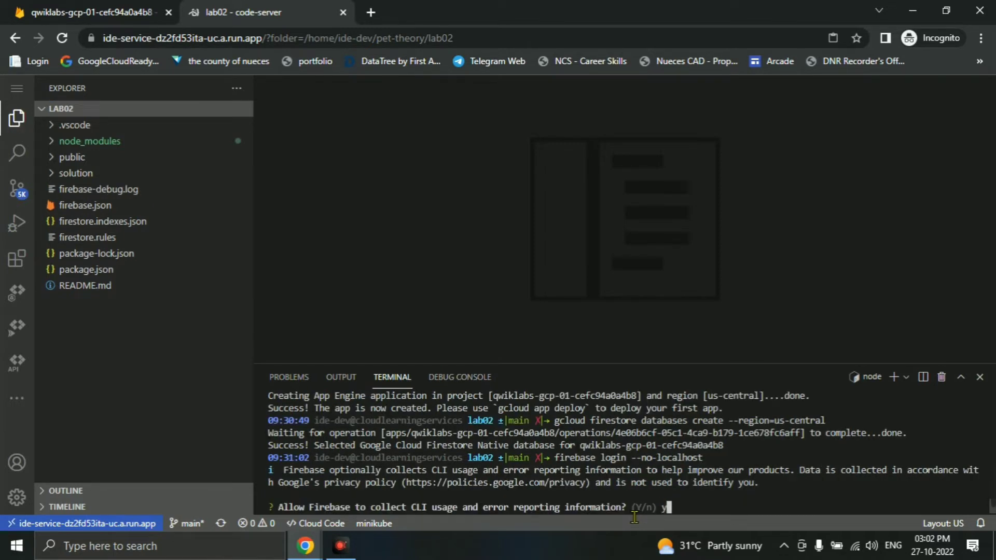
pyautogui.press('Return')
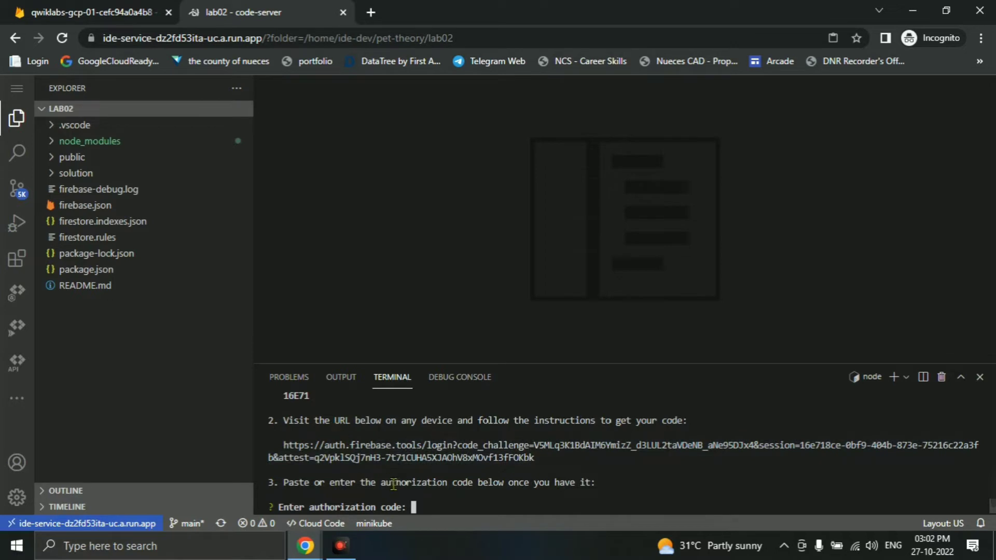
pyautogui.click(378, 457)
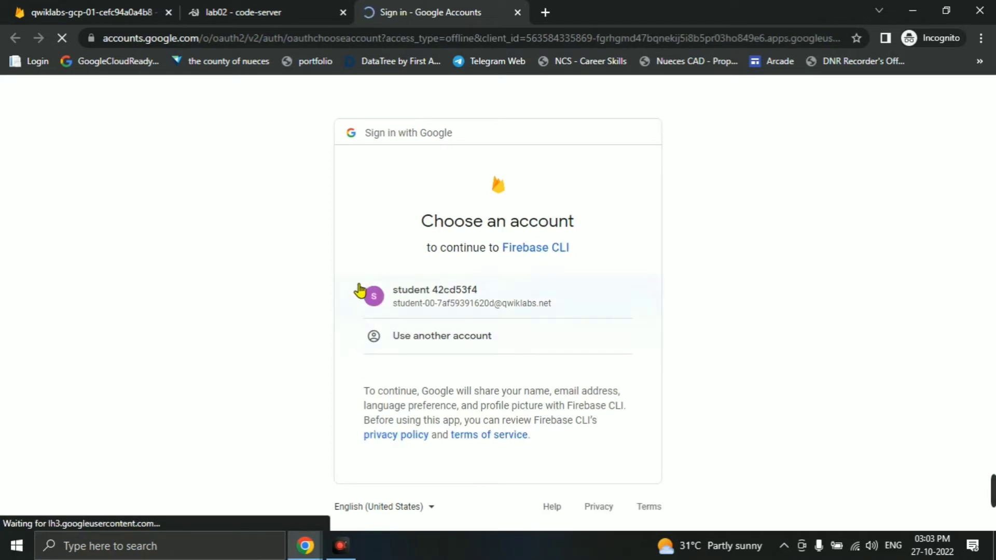
# - Choose the student account, allow Firebase CLI access, confirm the session ID, and copy the authorization code
pyautogui.click(378, 302)
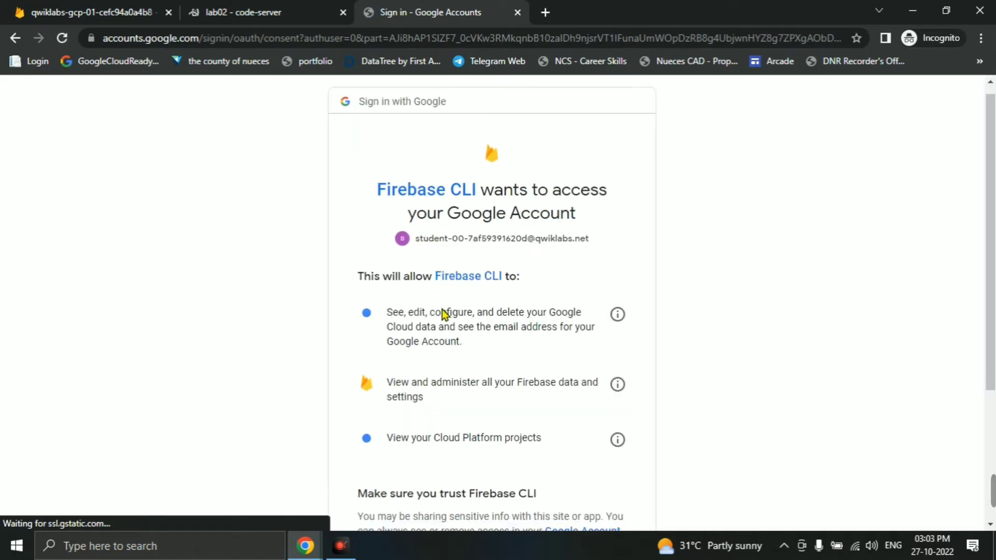
pyautogui.scroll(-4, 443, 314)
pyautogui.click(584, 430)
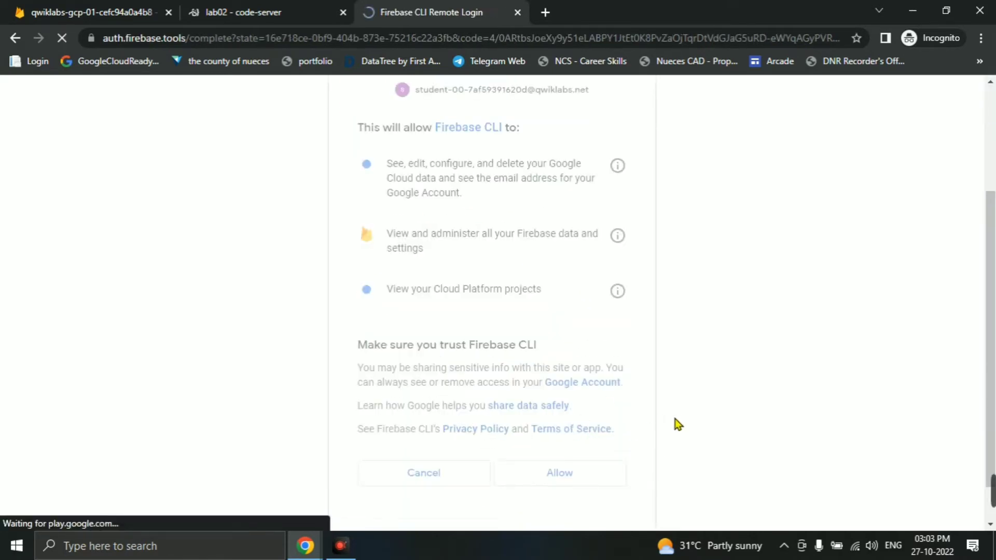
pyautogui.click(450, 338)
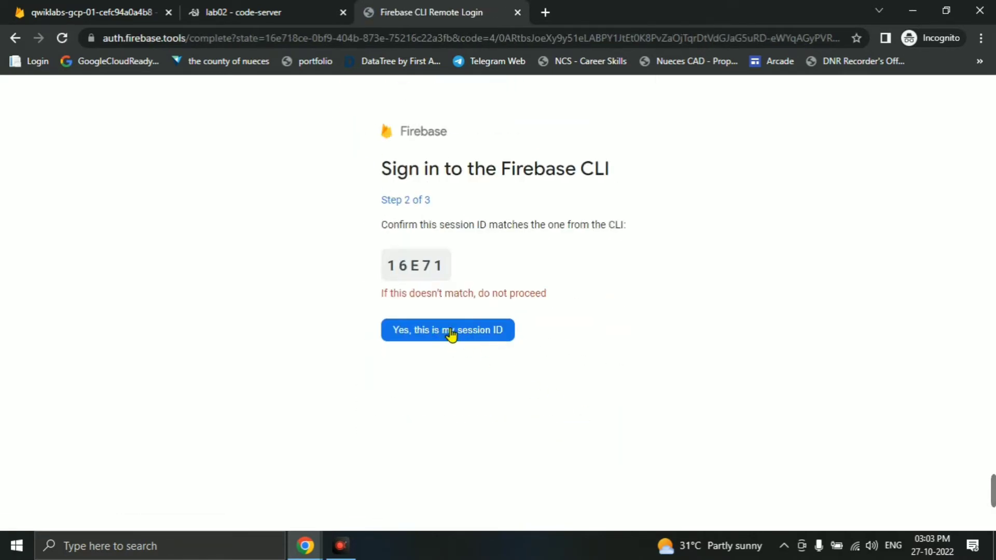
pyautogui.click(451, 335)
pyautogui.click(428, 325)
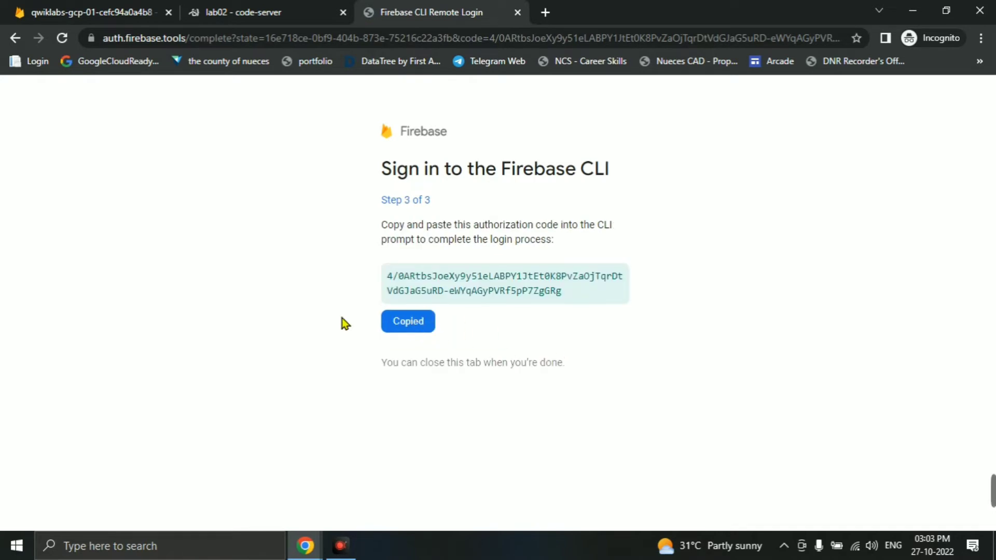
pyautogui.click(237, 12)
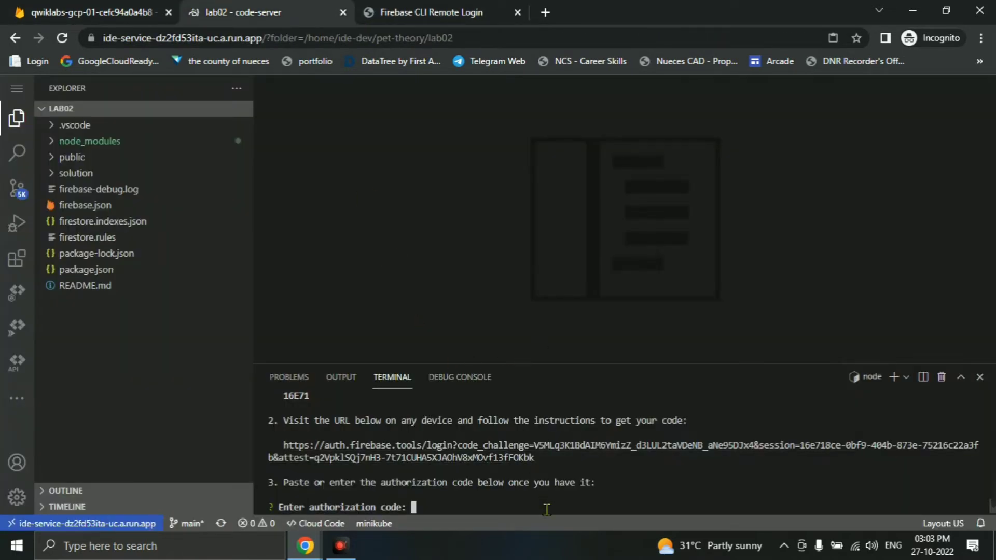
# - Submit the authorization code to finish logging in, then run firebase init from the lab instructions
pyautogui.hotkey('ctrl', 'v')
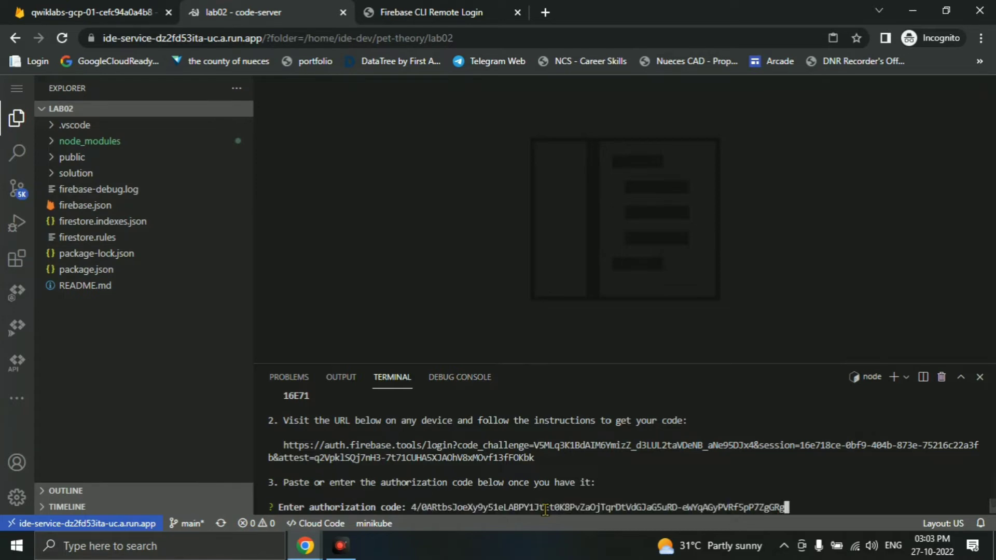
pyautogui.press('Return')
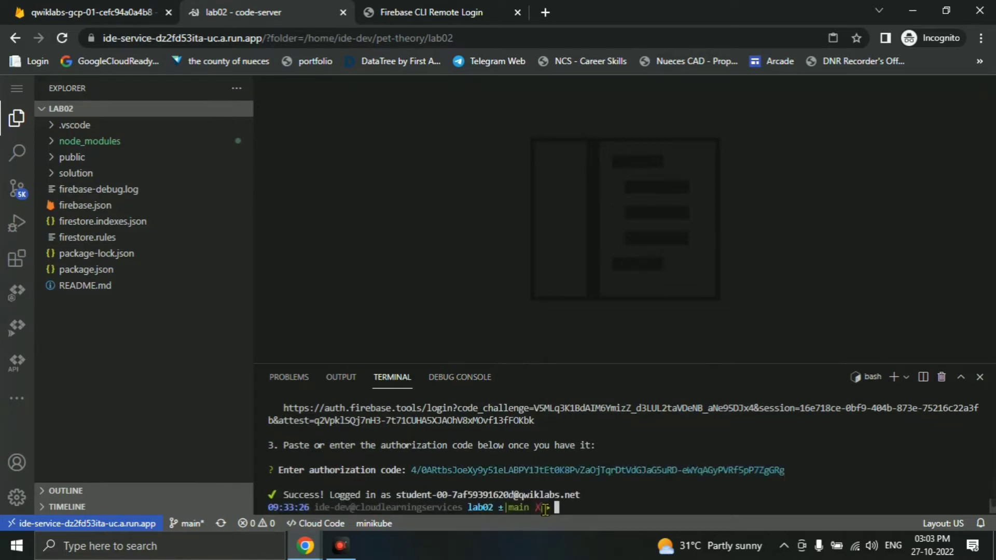
pyautogui.hotkey('alt', 'Tab')
pyautogui.scroll(-5, 534, 467)
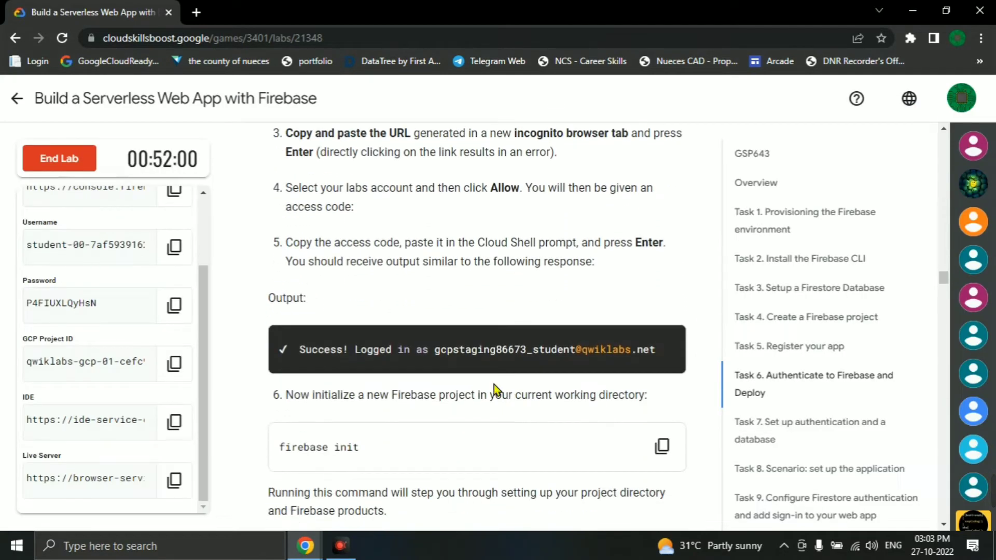
pyautogui.scroll(-3, 494, 390)
pyautogui.click(662, 301)
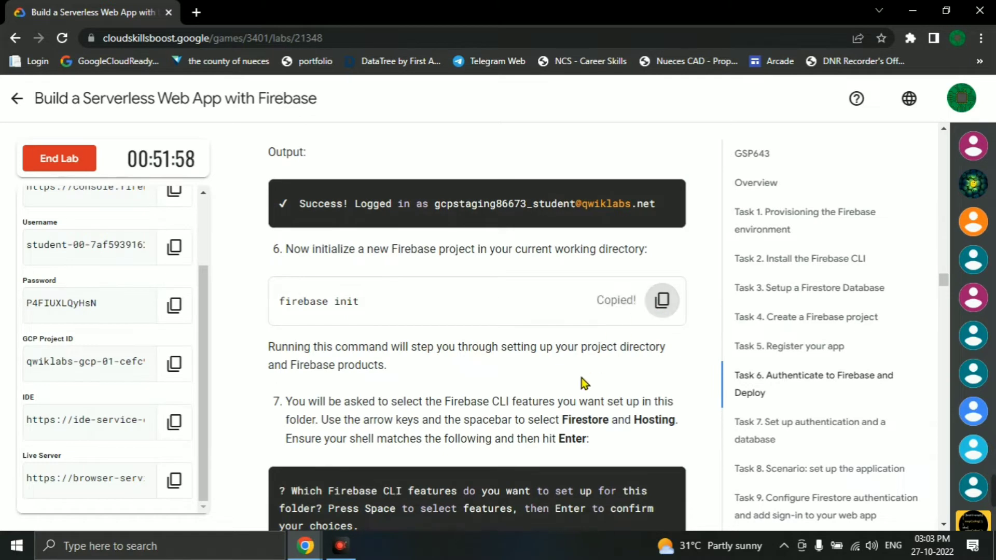
pyautogui.hotkey('alt', 'Tab')
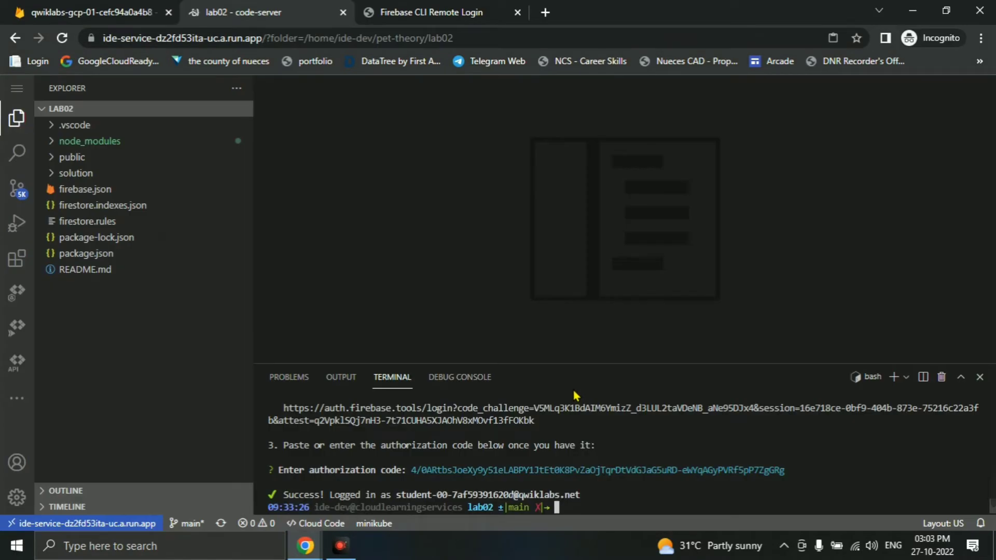
pyautogui.hotkey('ctrl', 'v')
pyautogui.press('Return')
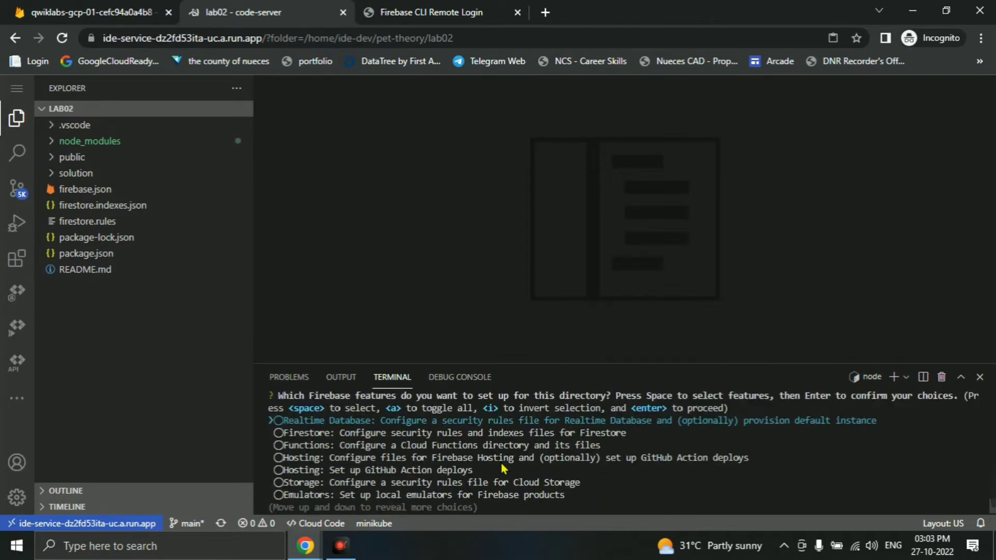
# - Select Firestore and Hosting as the Firebase features to set up
pyautogui.hotkey('alt', 'Tab')
pyautogui.scroll(-3, 424, 372)
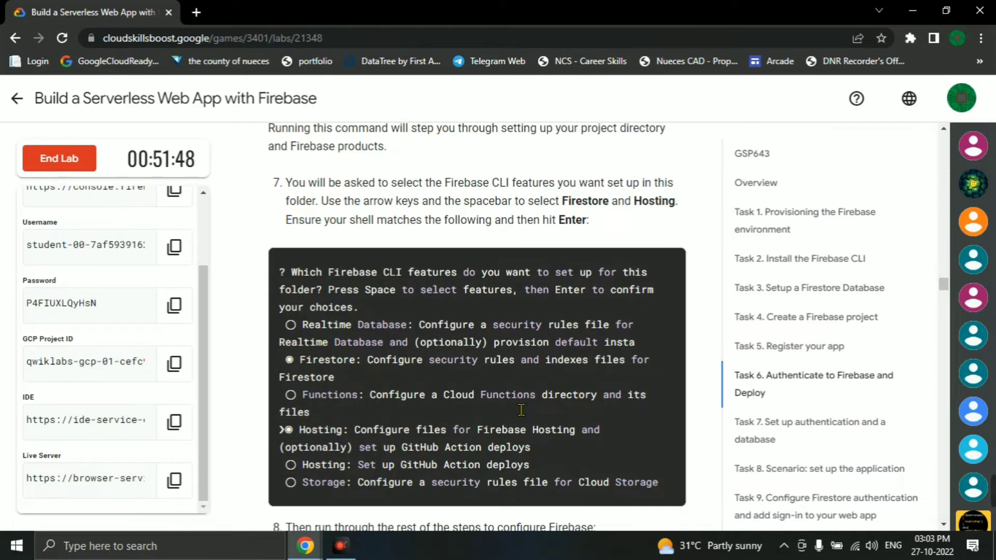
pyautogui.scroll(1, 395, 442)
pyautogui.hotkey('alt', 'Tab')
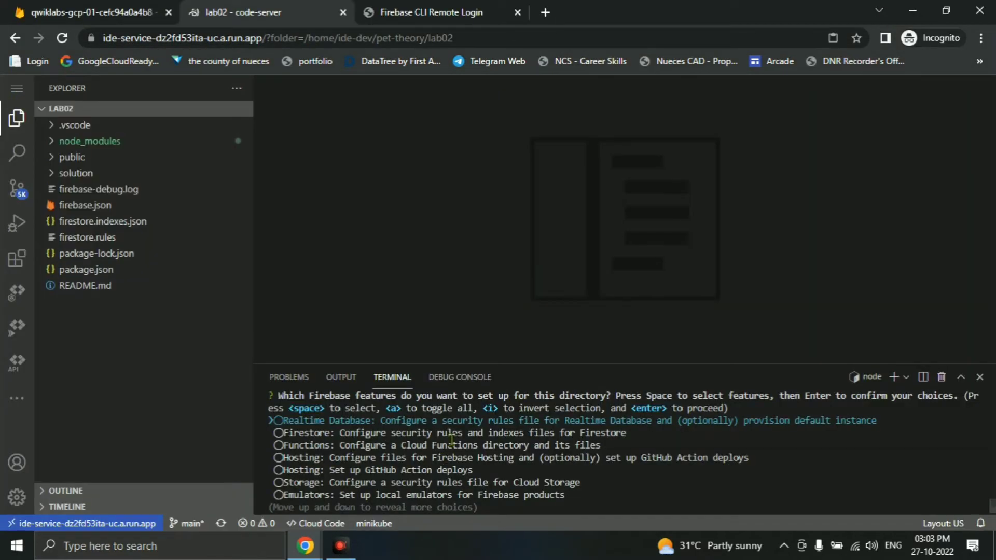
pyautogui.press('Down')
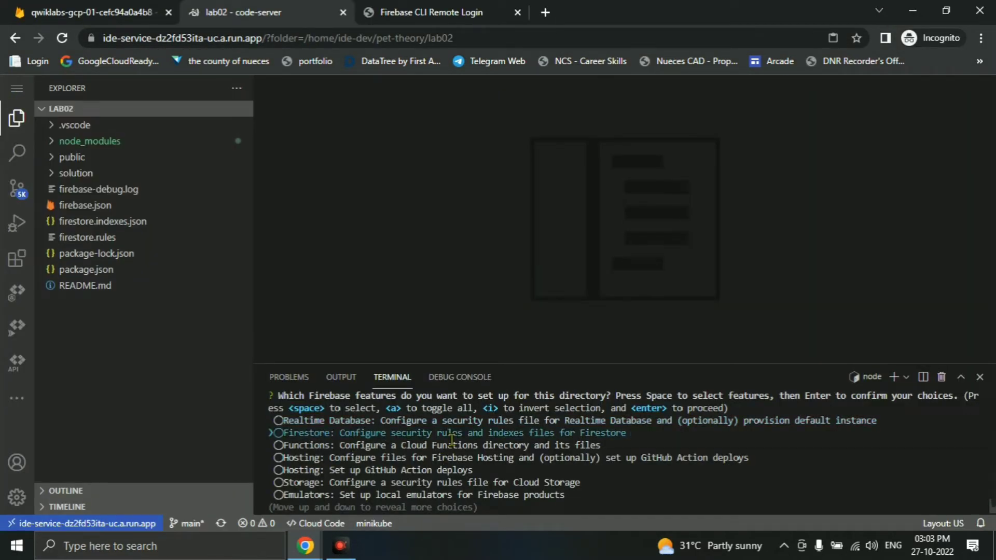
pyautogui.press('Down')
pyautogui.press('Down')
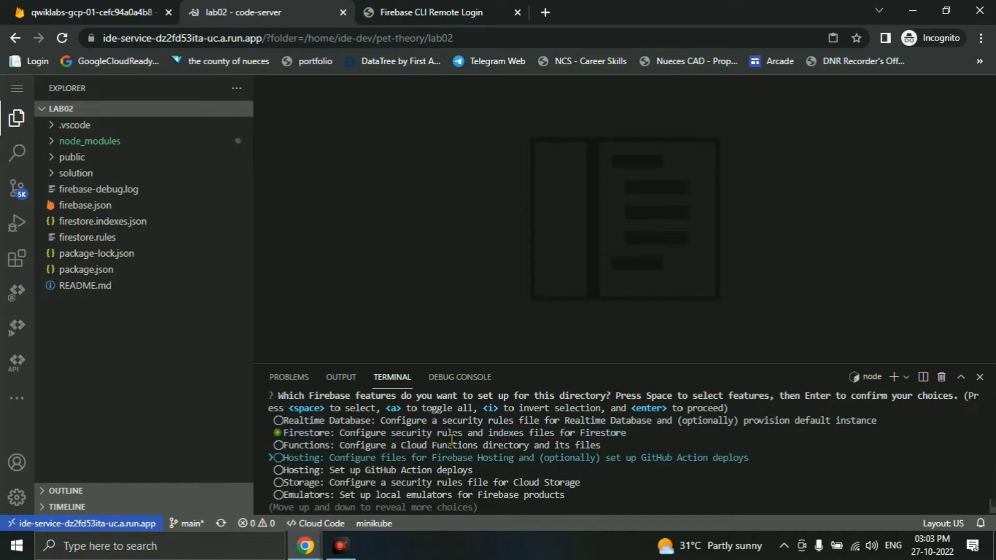
pyautogui.press('space')
pyautogui.hotkey('alt', 'Tab')
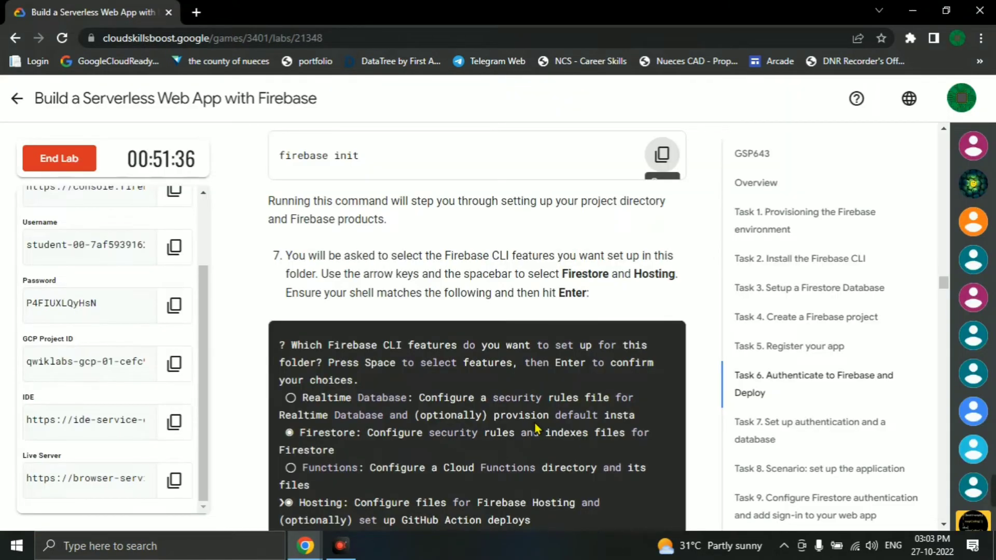
pyautogui.scroll(-2, 545, 430)
pyautogui.hotkey('alt', 'Tab')
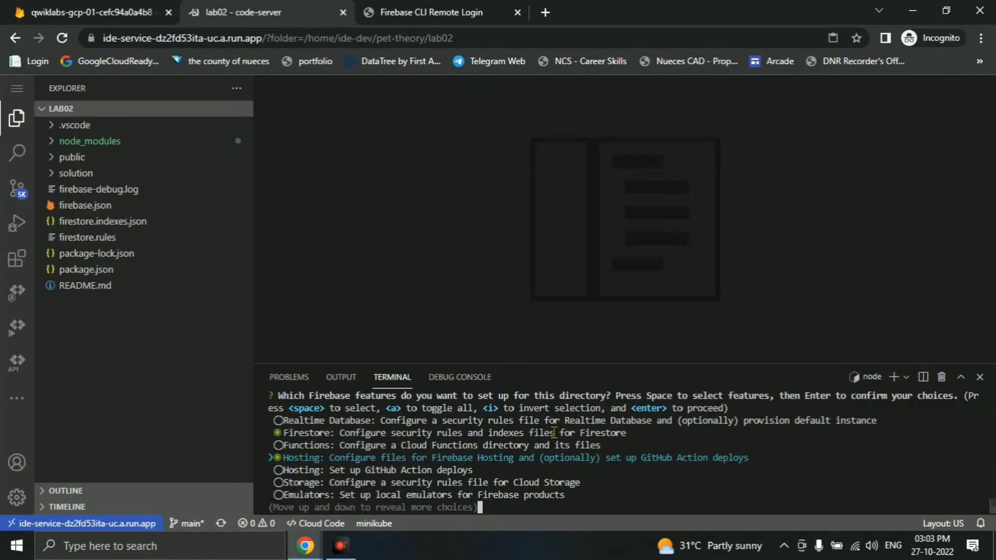
pyautogui.press('Return')
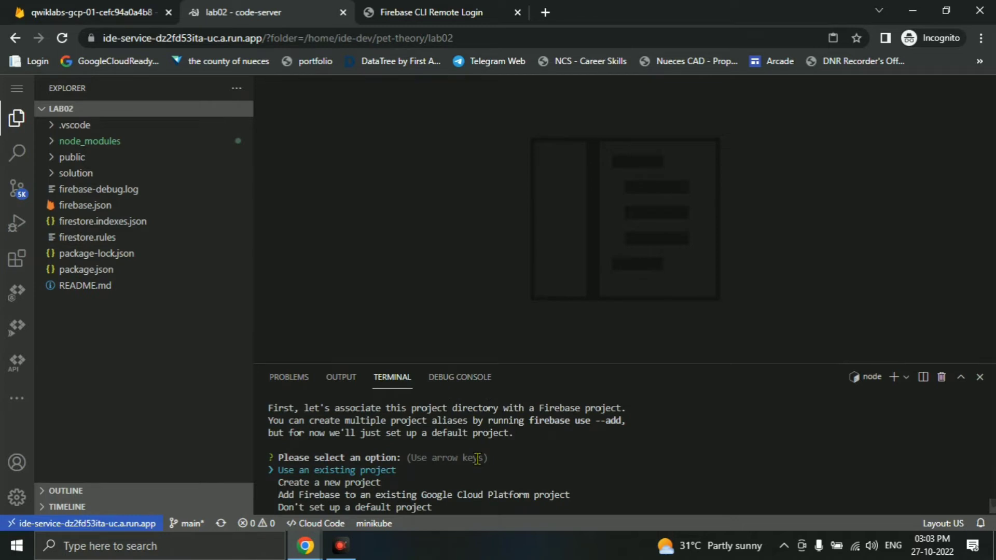
# - Use the existing qwiklabs-gcp project as default, checking the instructions for the next prompts
pyautogui.press('Return')
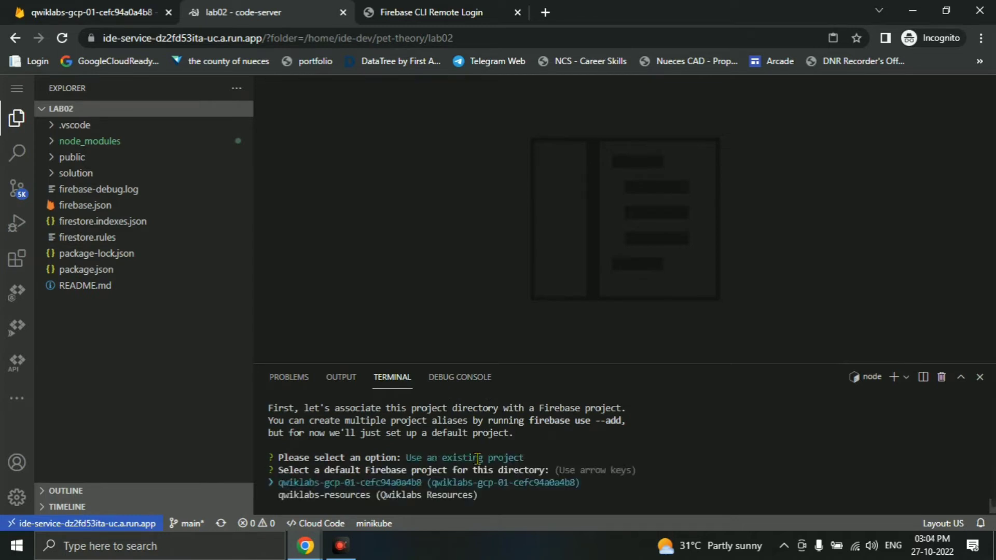
pyautogui.press('Return')
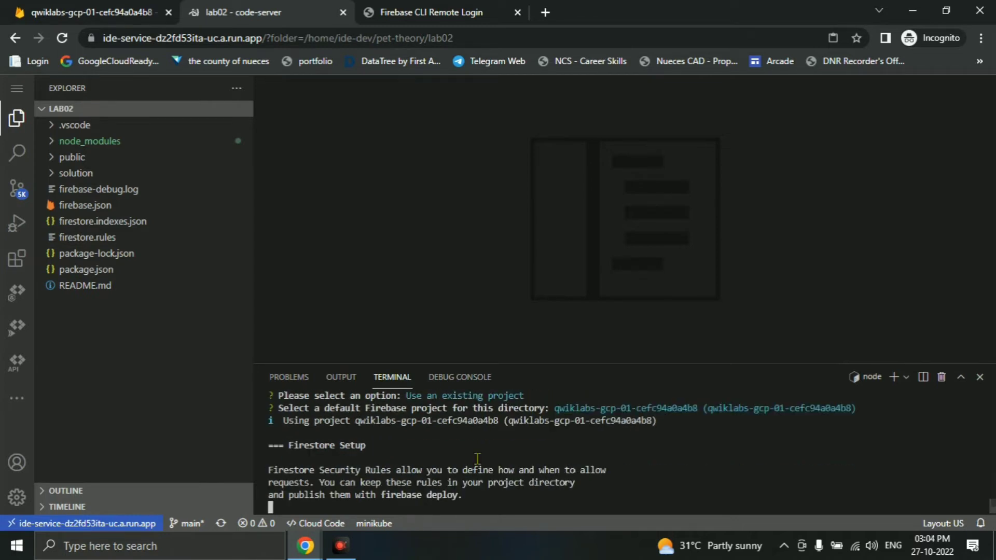
pyautogui.hotkey('alt', 'Tab')
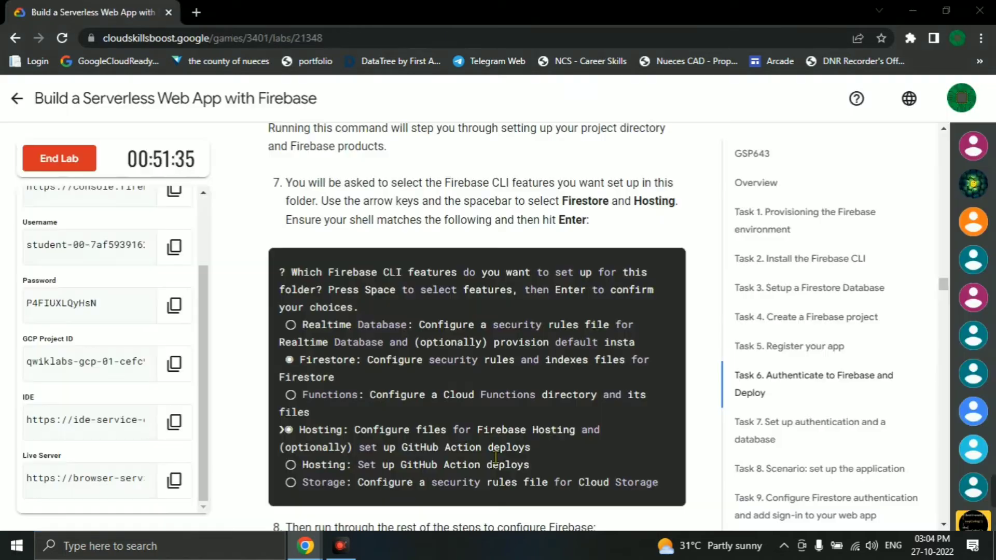
pyautogui.moveTo(541, 221); pyautogui.dragTo(586, 220)
pyautogui.scroll(-3, 663, 258)
pyautogui.scroll(-5, 663, 257)
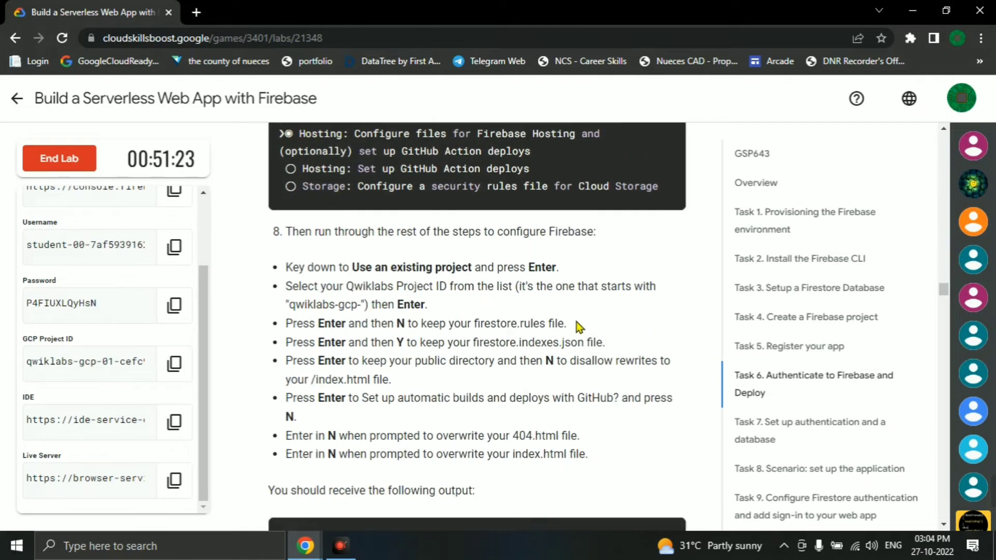
pyautogui.moveTo(284, 329); pyautogui.dragTo(525, 329)
pyautogui.moveTo(308, 198); pyautogui.dragTo(513, 213)
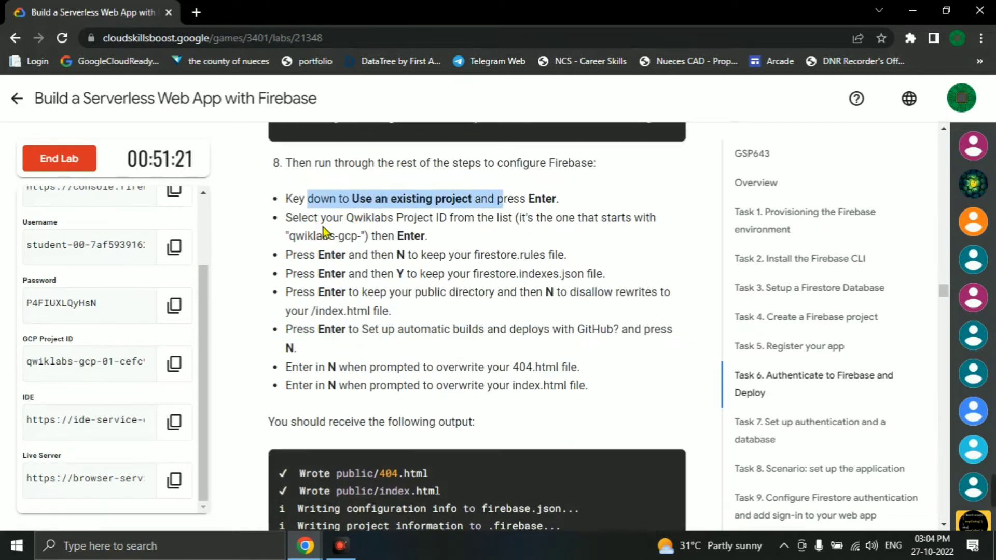
pyautogui.click(389, 251)
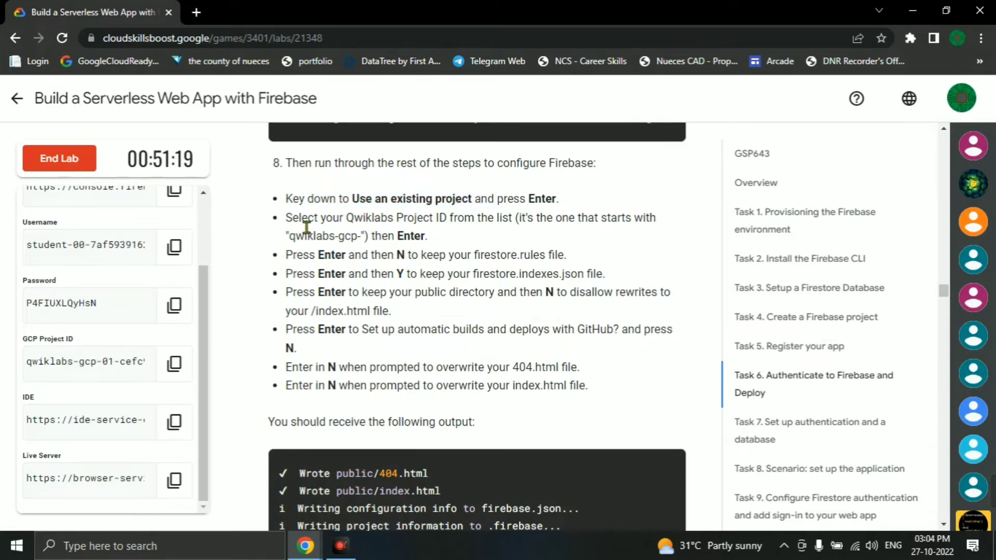
pyautogui.moveTo(287, 219); pyautogui.dragTo(438, 238)
pyautogui.click(463, 247)
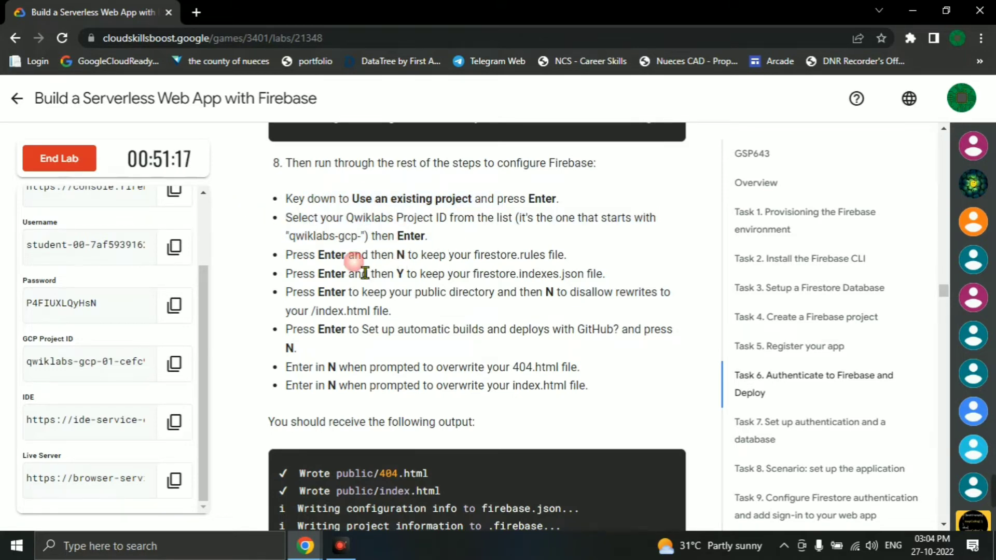
pyautogui.hotkey('alt', 'Tab')
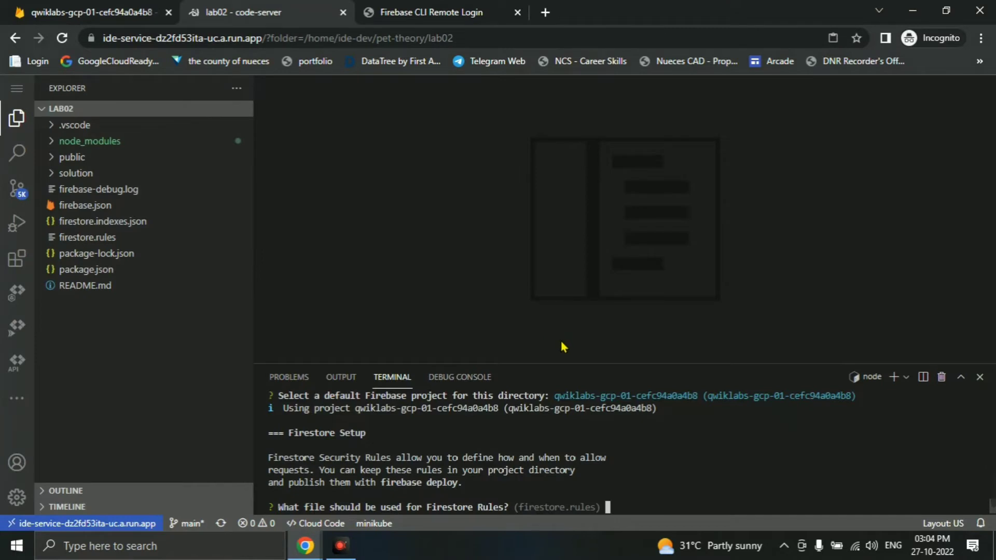
# - Keep the existing firestore.rules file and use firestore.indexes.json for indexes
pyautogui.press('Return')
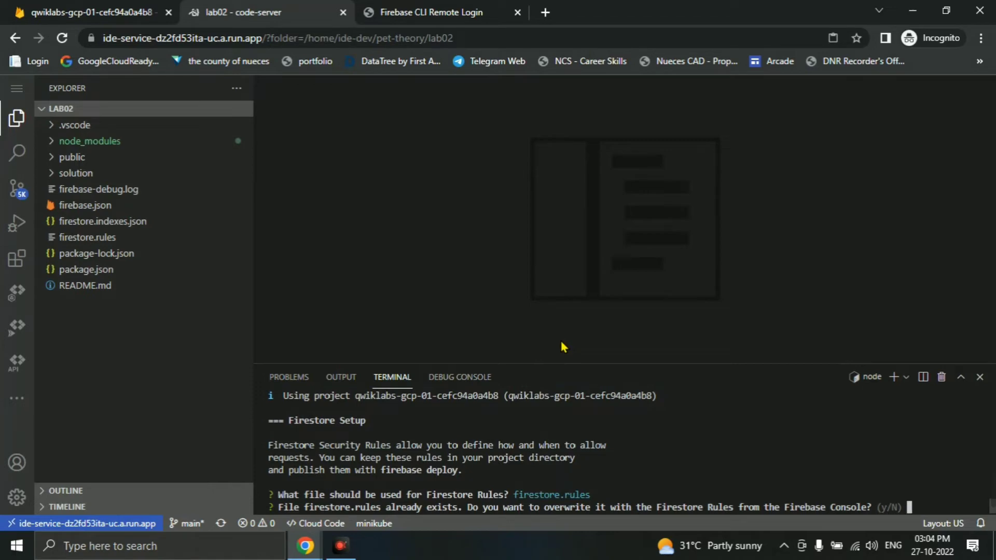
pyautogui.write('N')
pyautogui.press('Return')
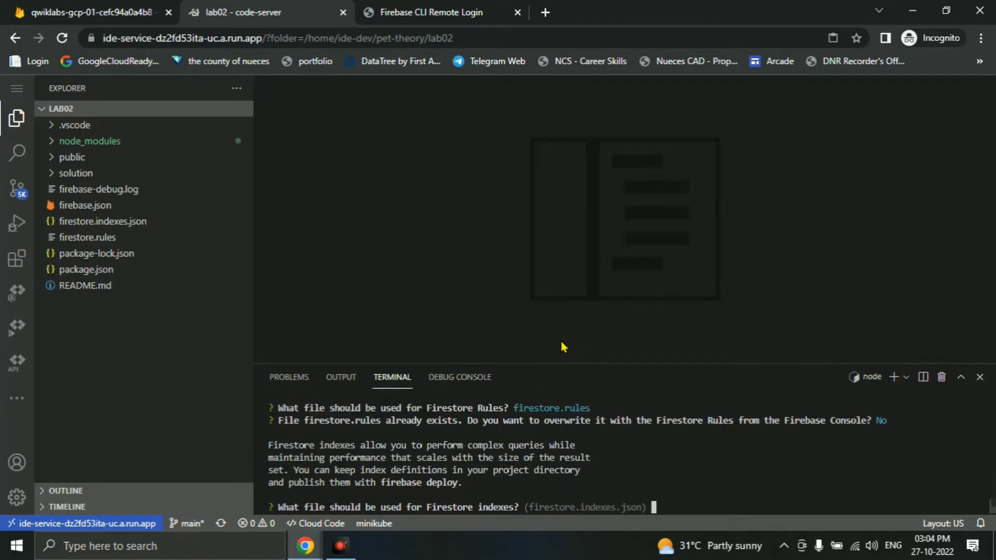
pyautogui.hotkey('alt', 'Tab')
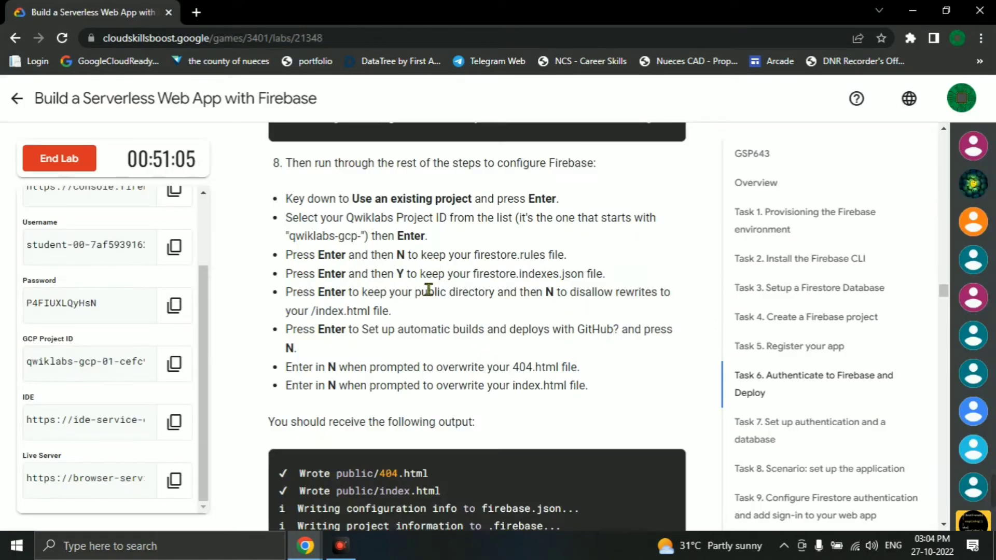
pyautogui.hotkey('alt', 'Tab')
pyautogui.press('Return')
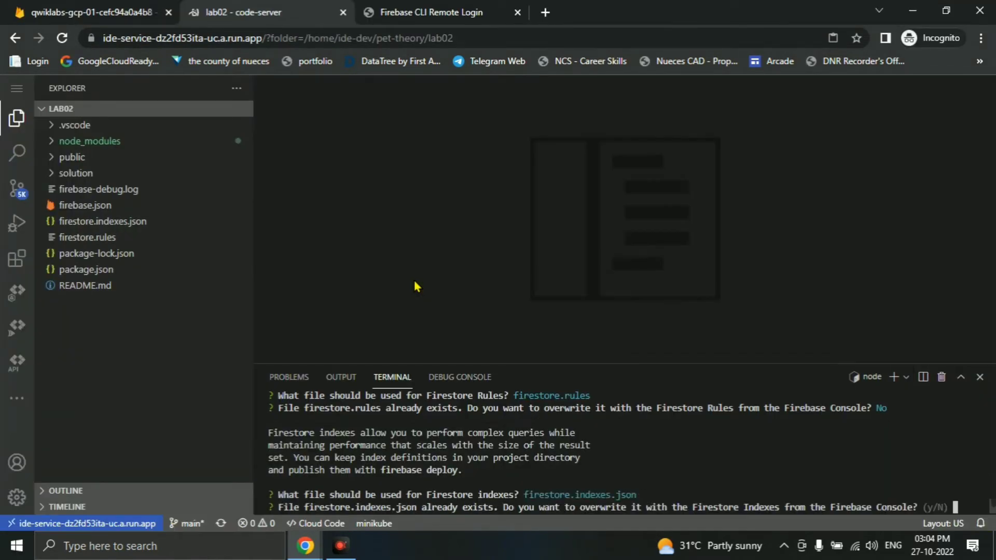
pyautogui.press('Return')
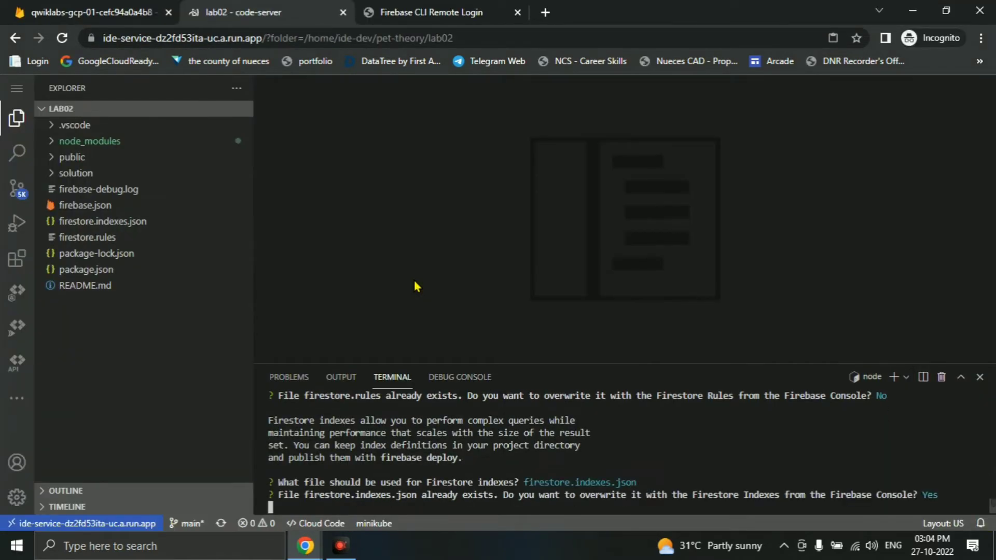
# - Keep public as the hosting directory and decline single-page rewrites and GitHub deploys
pyautogui.hotkey('alt', 'Tab')
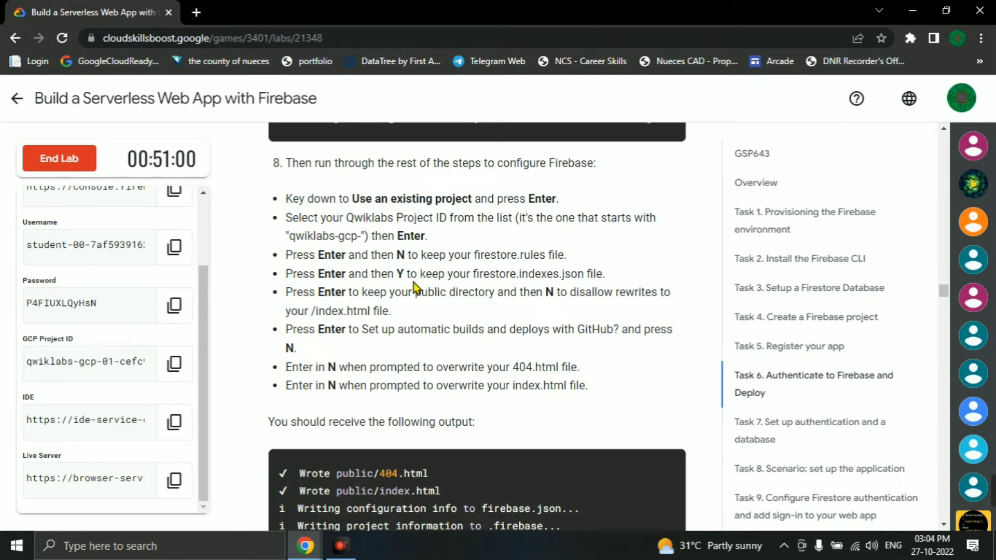
pyautogui.hotkey('alt', 'Tab')
pyautogui.press('Return')
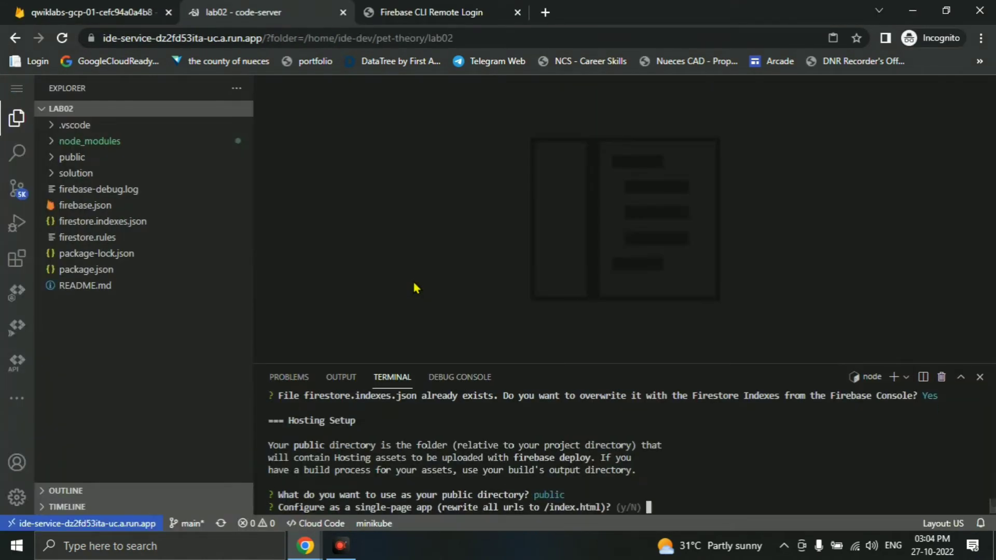
pyautogui.press('Return')
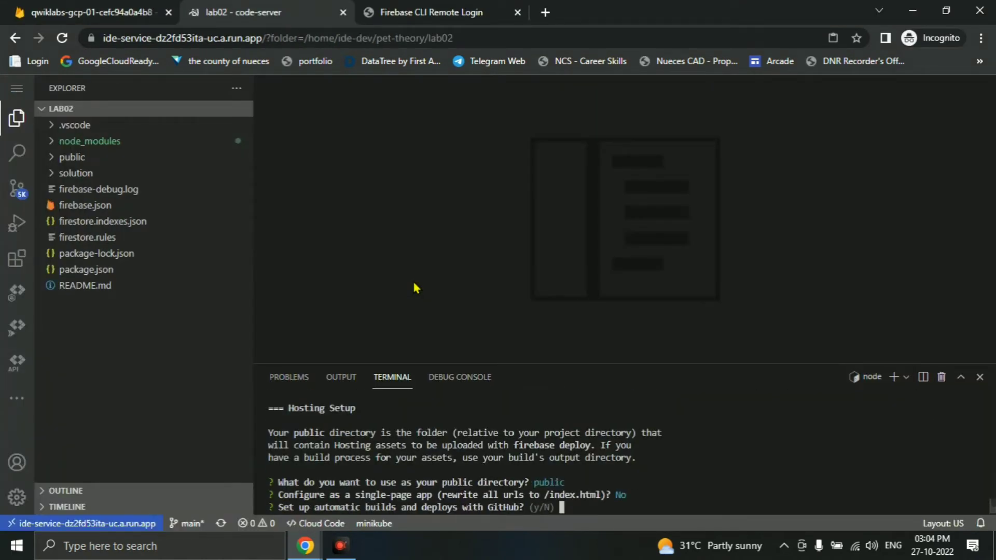
pyautogui.hotkey('alt', 'Tab')
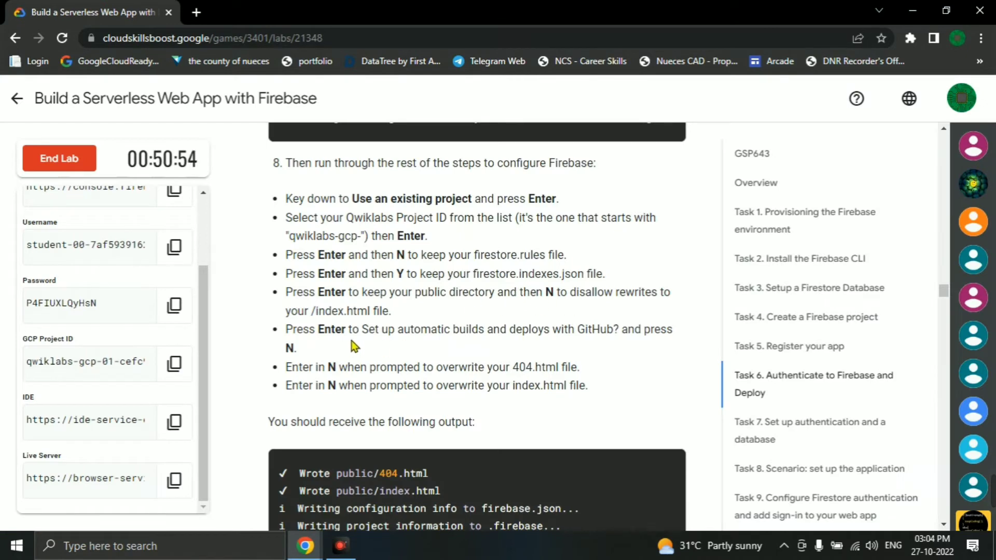
pyautogui.hotkey('alt', 'Tab')
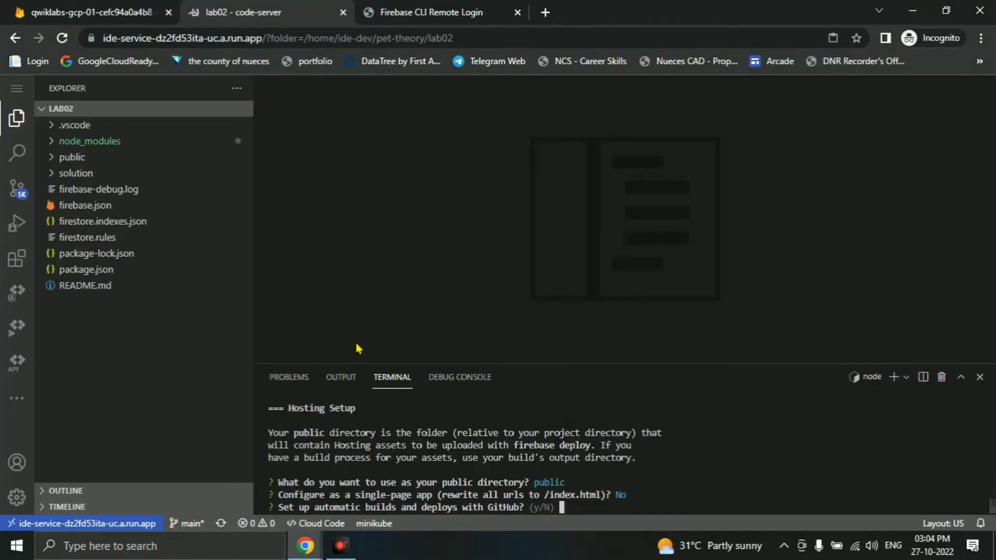
pyautogui.write('N')
pyautogui.press('Return')
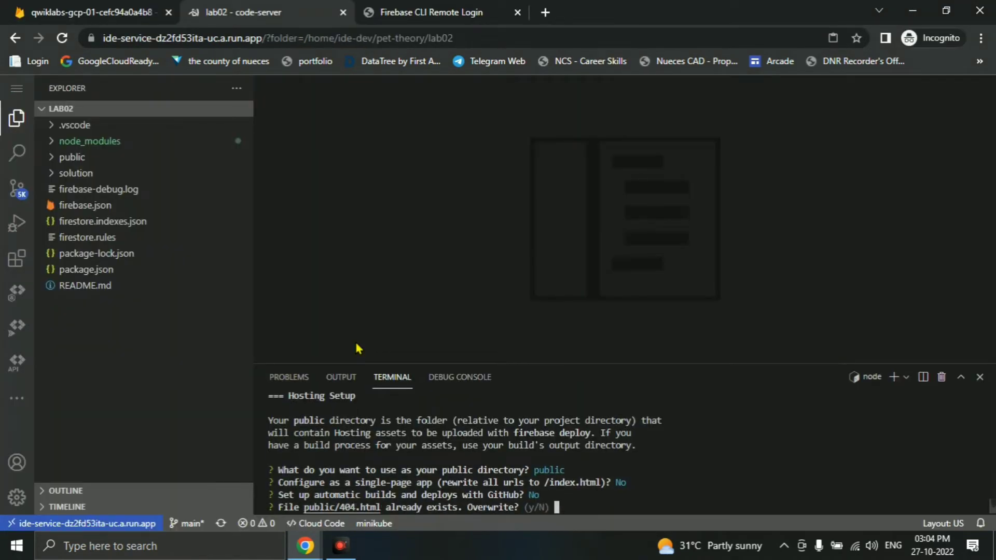
# - Decline overwriting public/404.html and public/index.html to complete initialization
pyautogui.write('N')
pyautogui.press('Return')
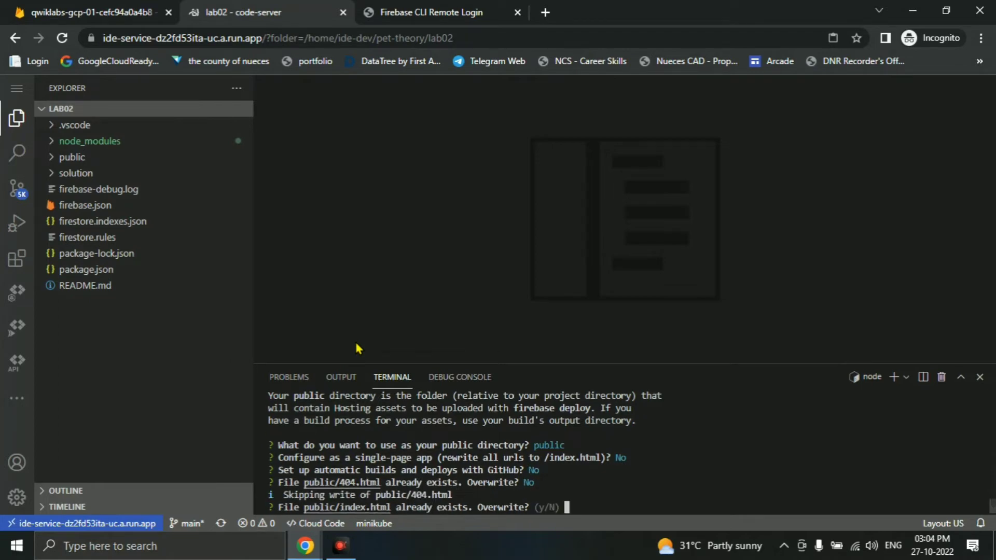
pyautogui.write('N')
pyautogui.press('Return')
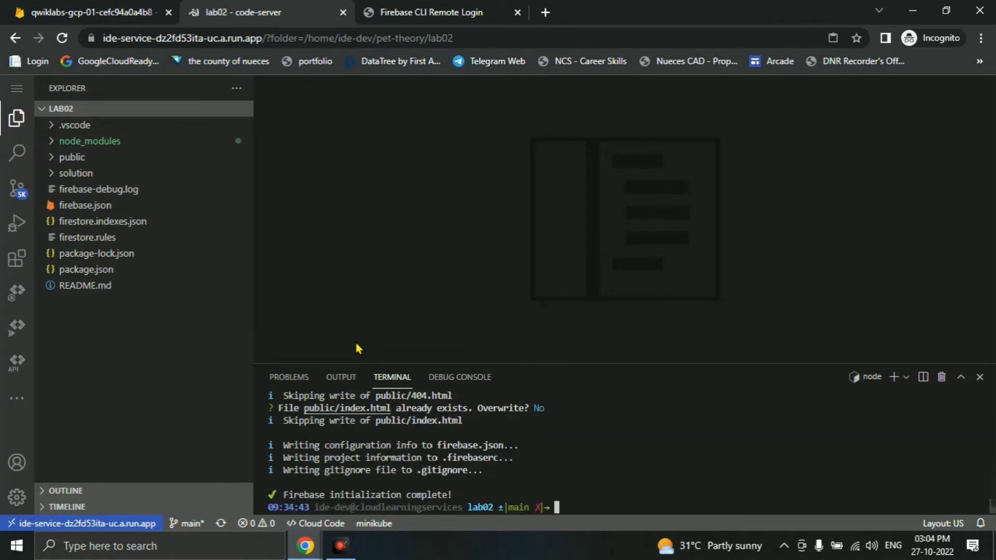
pyautogui.hotkey('alt', 'Tab')
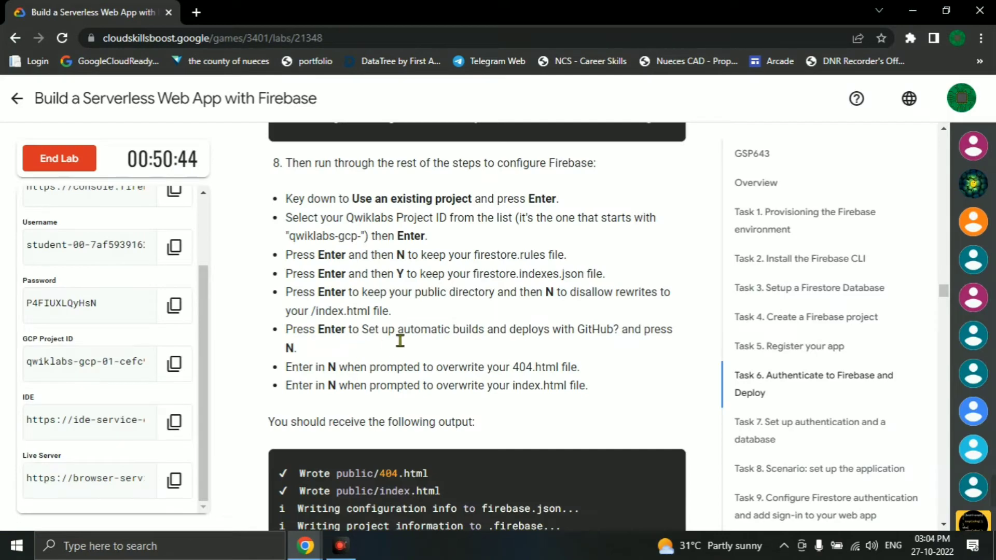
pyautogui.scroll(-3, 415, 332)
pyautogui.hotkey('alt', 'Tab')
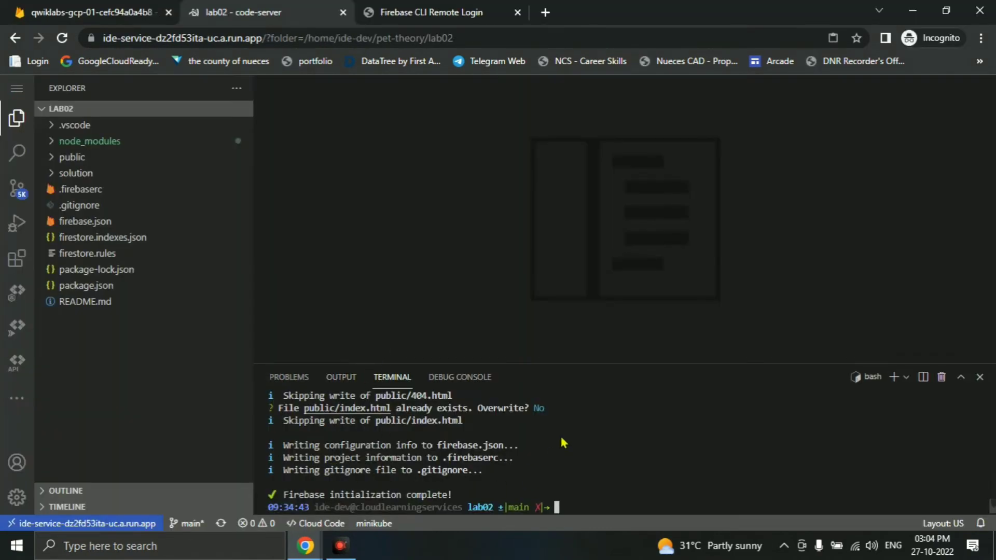
pyautogui.hotkey('alt', 'Tab')
pyautogui.scroll(-10, 467, 358)
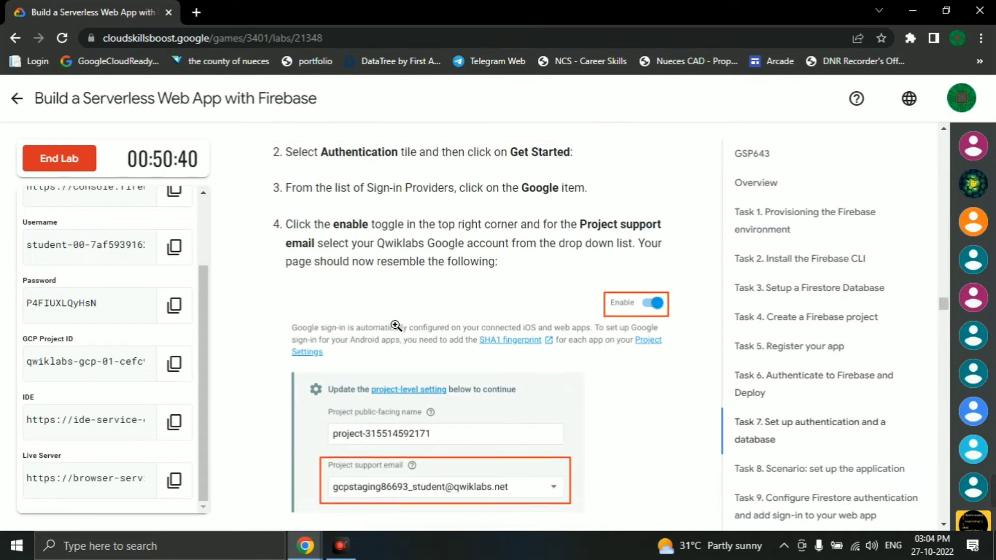
# - Open Authentication in the Firebase console and get it started for the project
pyautogui.scroll(3, 395, 326)
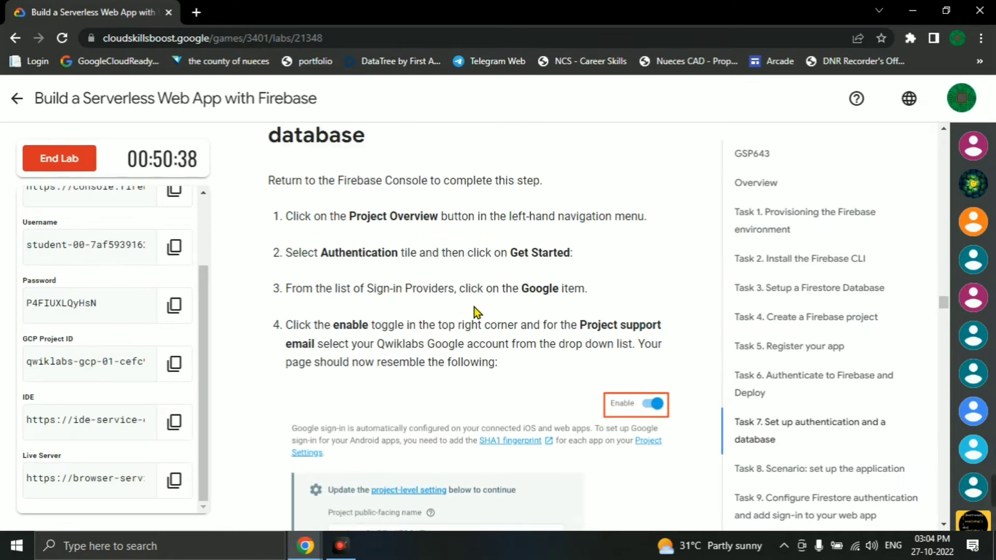
pyautogui.hotkey('alt', 'Tab')
pyautogui.click(88, 12)
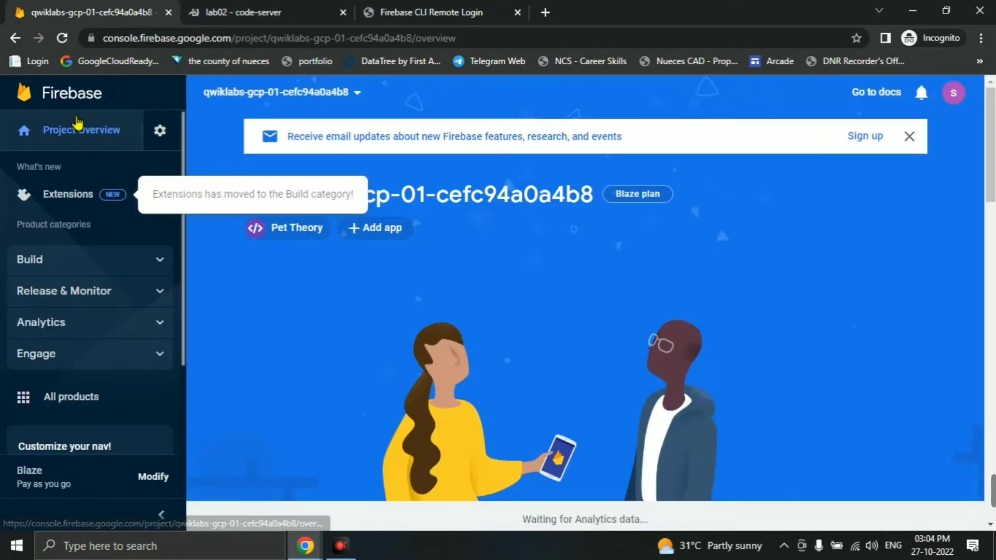
pyautogui.scroll(-7, 480, 308)
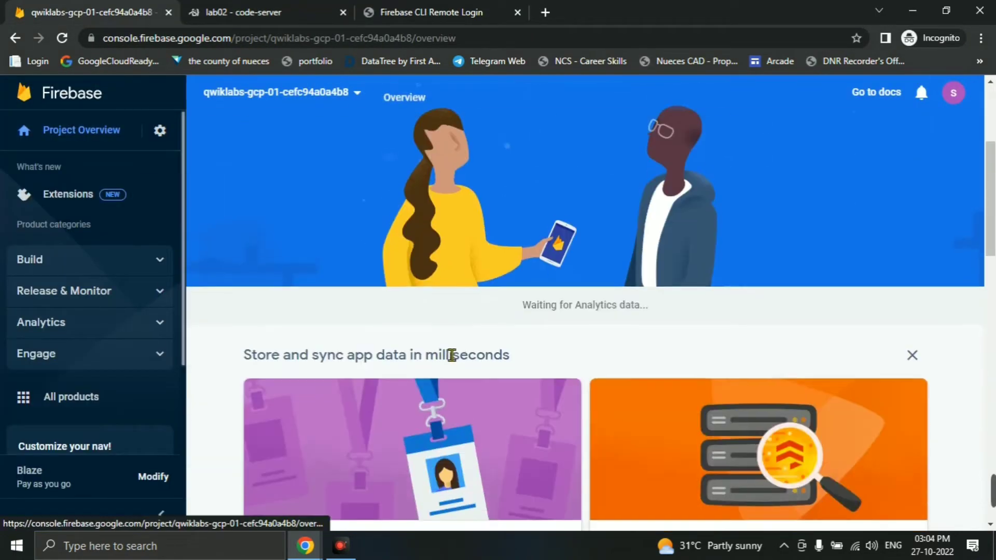
pyautogui.click(478, 312)
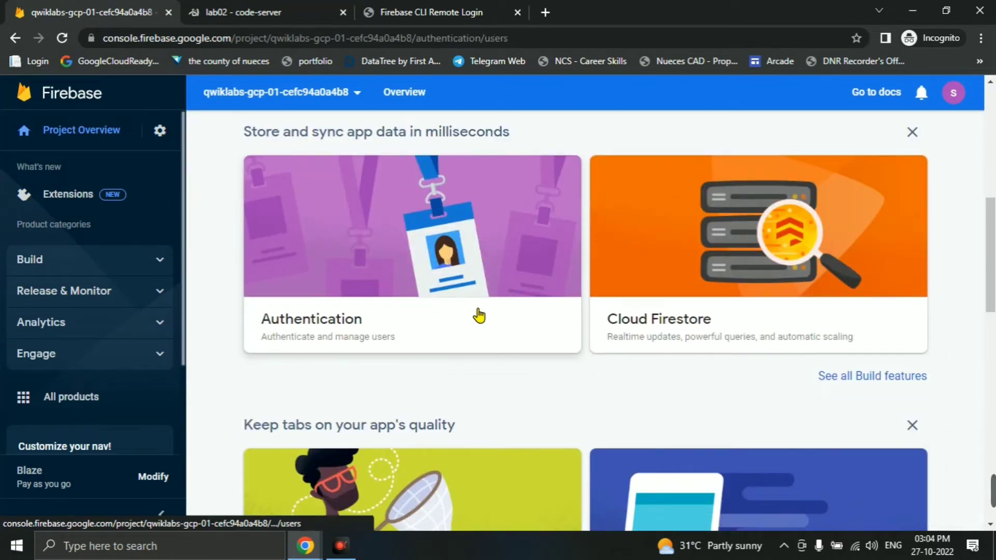
pyautogui.hotkey('alt', 'Tab')
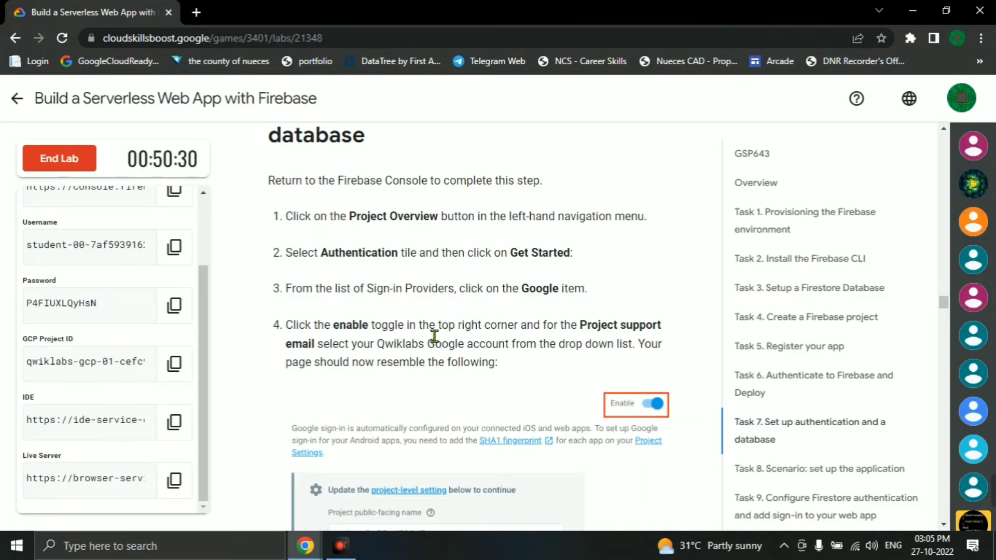
pyautogui.hotkey('alt', 'Tab')
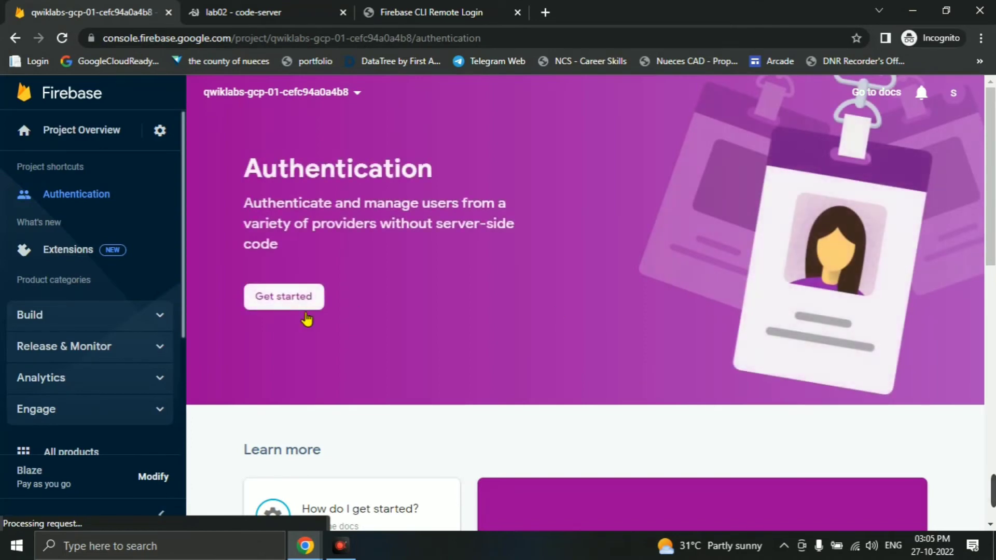
pyautogui.click(276, 303)
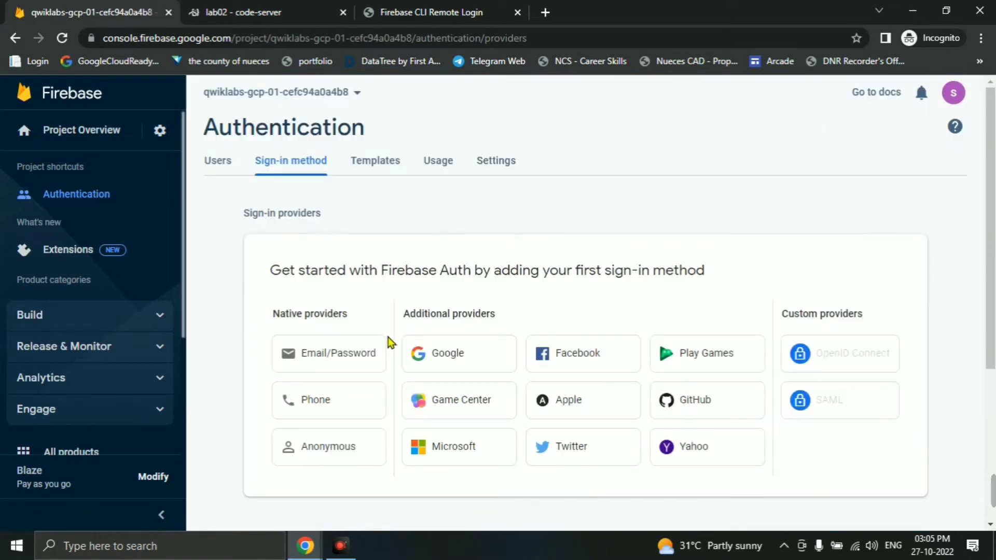
# - Enable the Google sign-in provider with the student account as support email and save
pyautogui.click(453, 358)
pyautogui.scroll(-3, 519, 363)
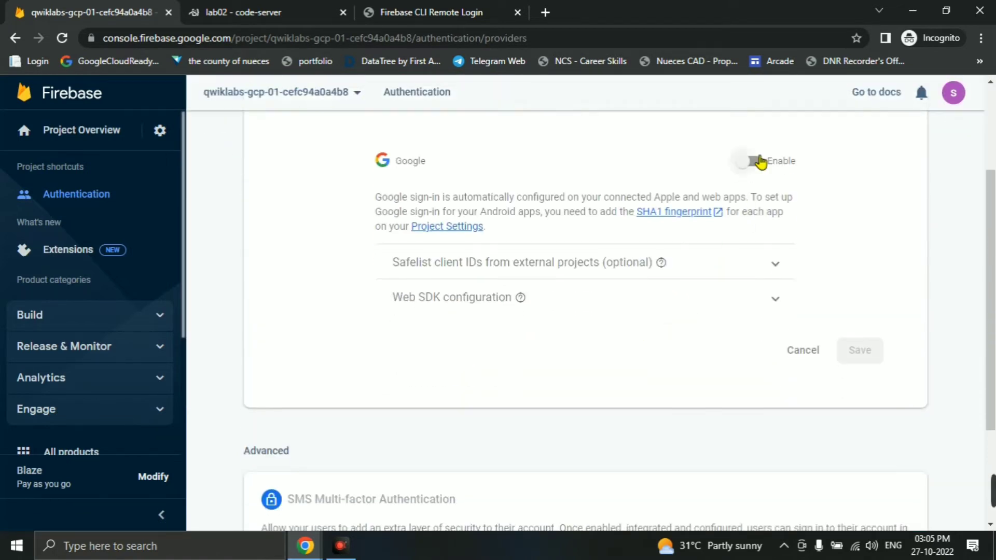
pyautogui.click(761, 162)
pyautogui.scroll(-3, 544, 332)
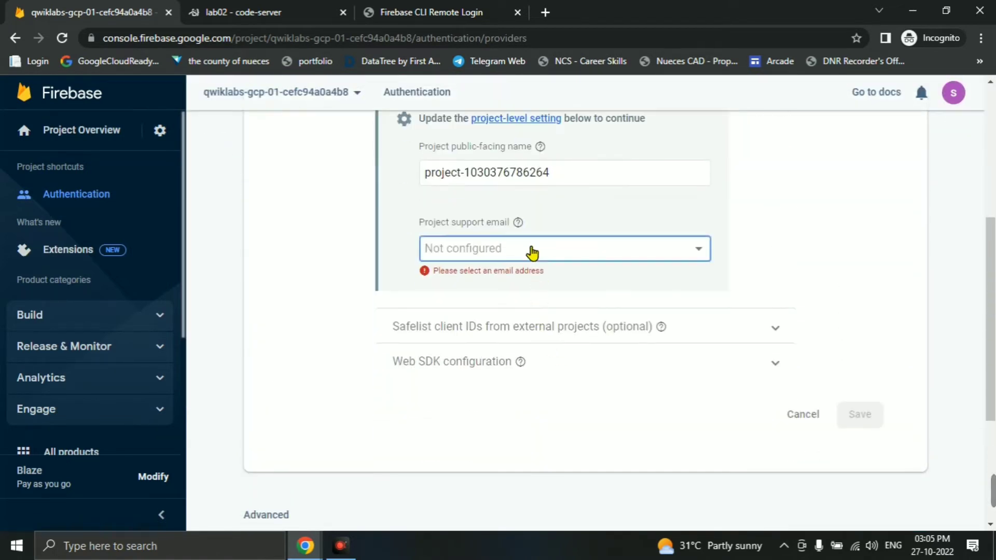
pyautogui.click(532, 253)
pyautogui.click(514, 259)
pyautogui.scroll(-3, 754, 305)
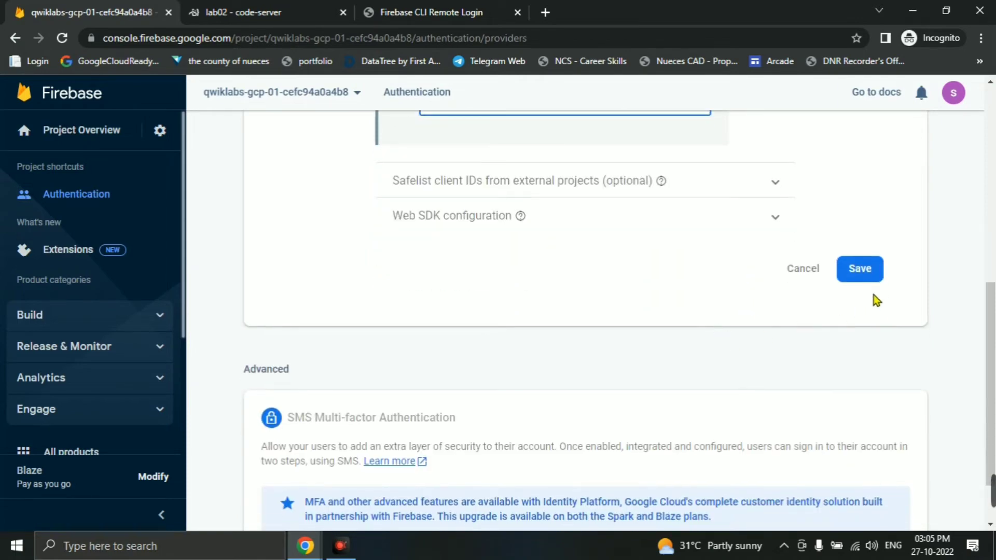
pyautogui.click(864, 277)
pyautogui.hotkey('alt', 'Tab')
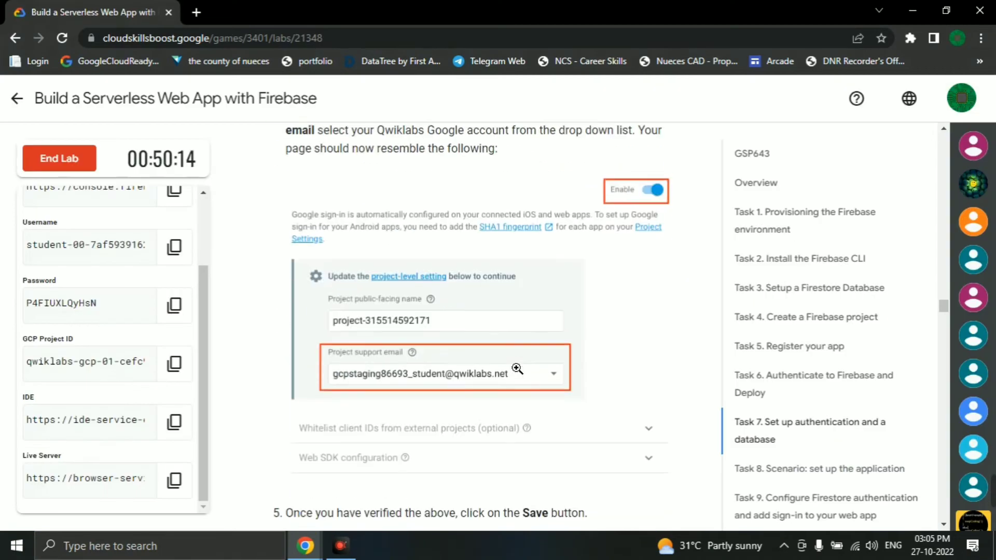
# - Re-run Check my progress until the authentication and database task completes, then scroll to Task 9
pyautogui.scroll(-4, 518, 366)
pyautogui.scroll(-3, 514, 332)
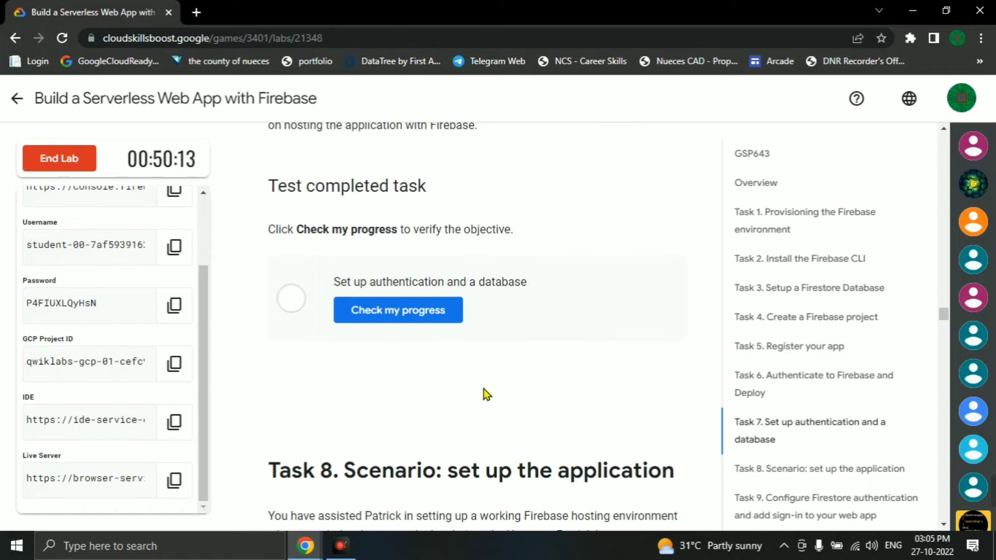
pyautogui.click(420, 311)
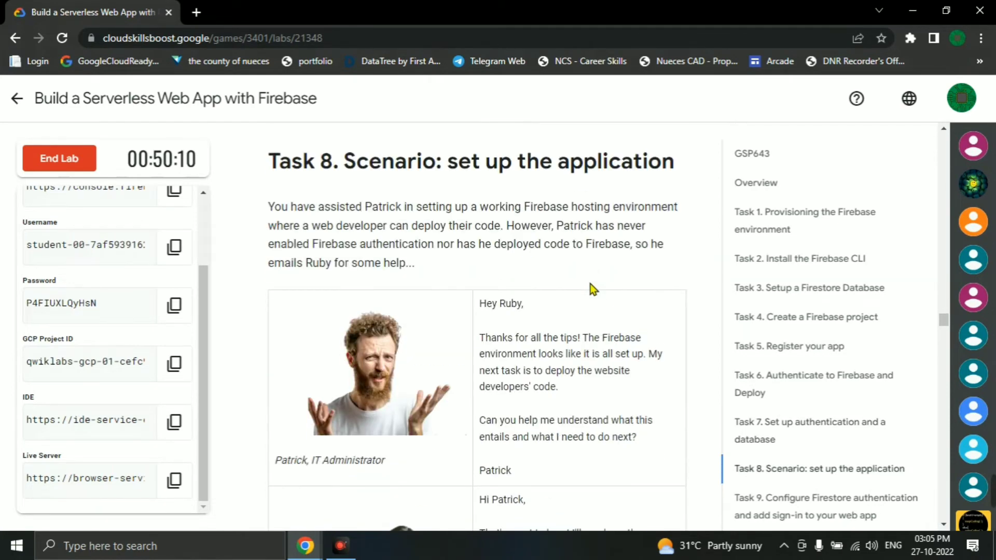
pyautogui.scroll(6, 571, 280)
pyautogui.click(449, 349)
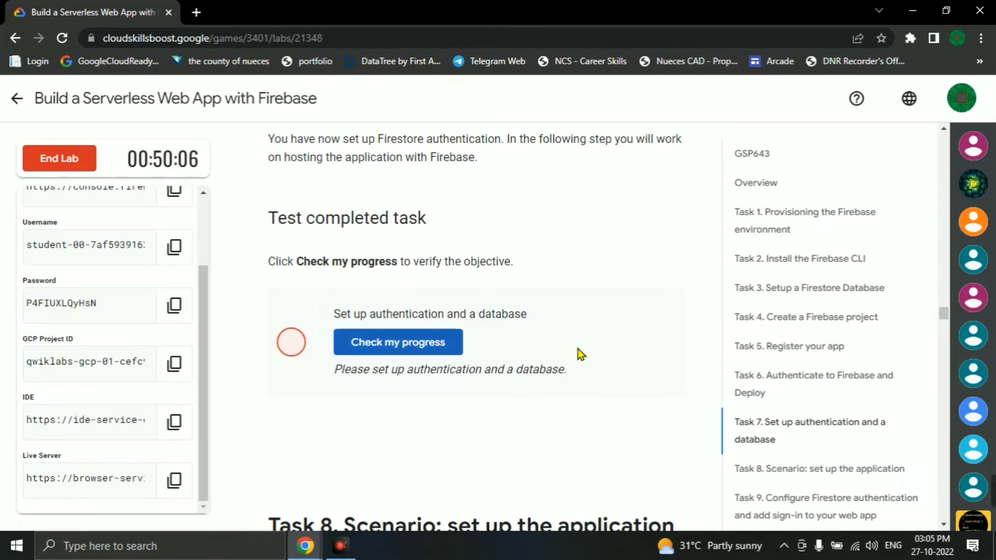
pyautogui.hotkey('alt', 'Tab')
pyautogui.scroll(2, 623, 346)
pyautogui.hotkey('alt', 'Tab')
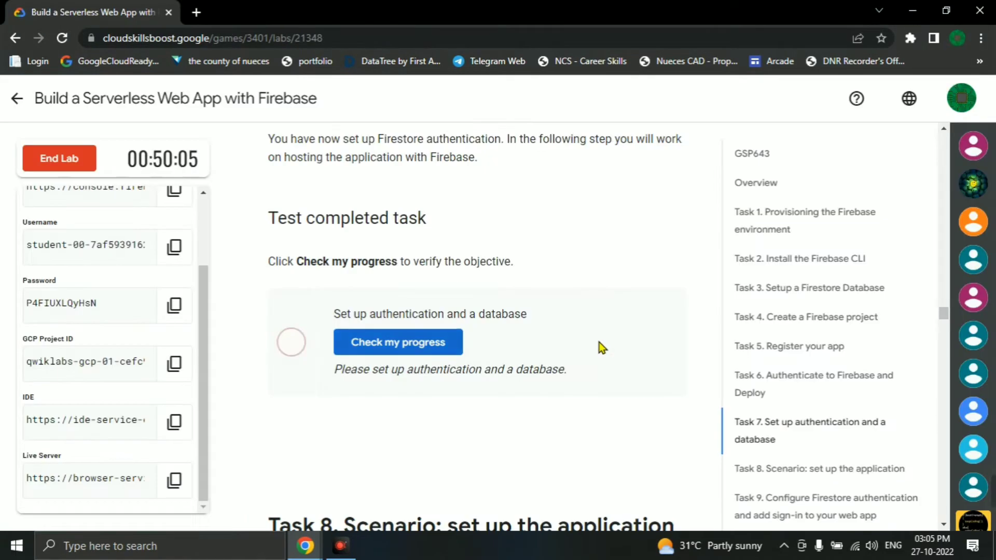
pyautogui.click(390, 352)
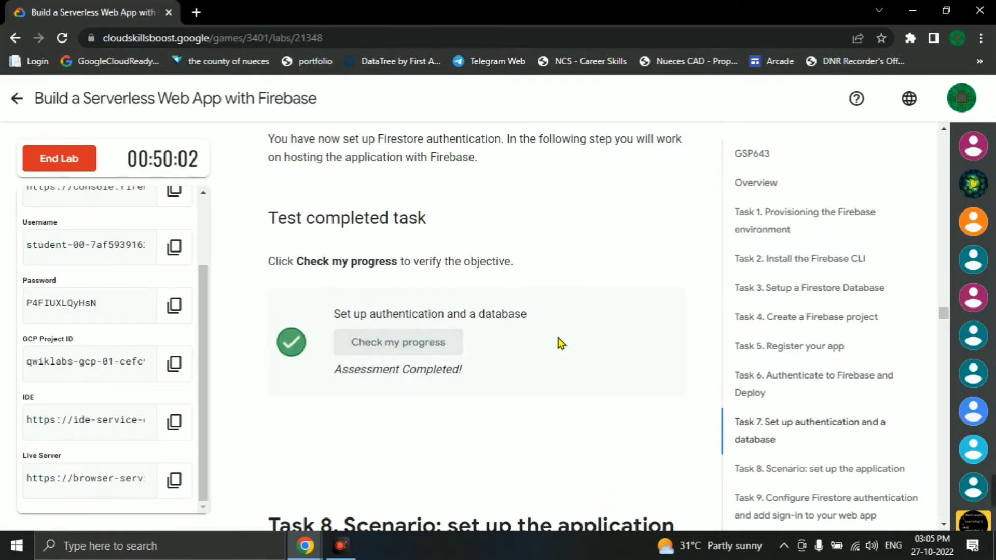
pyautogui.scroll(-3, 575, 343)
pyautogui.scroll(-15, 577, 342)
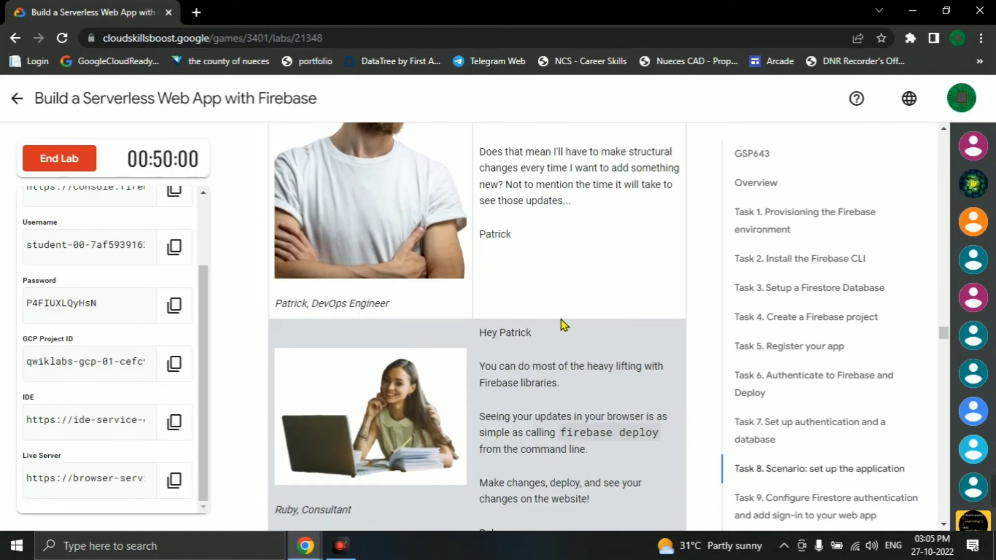
pyautogui.scroll(-12, 482, 311)
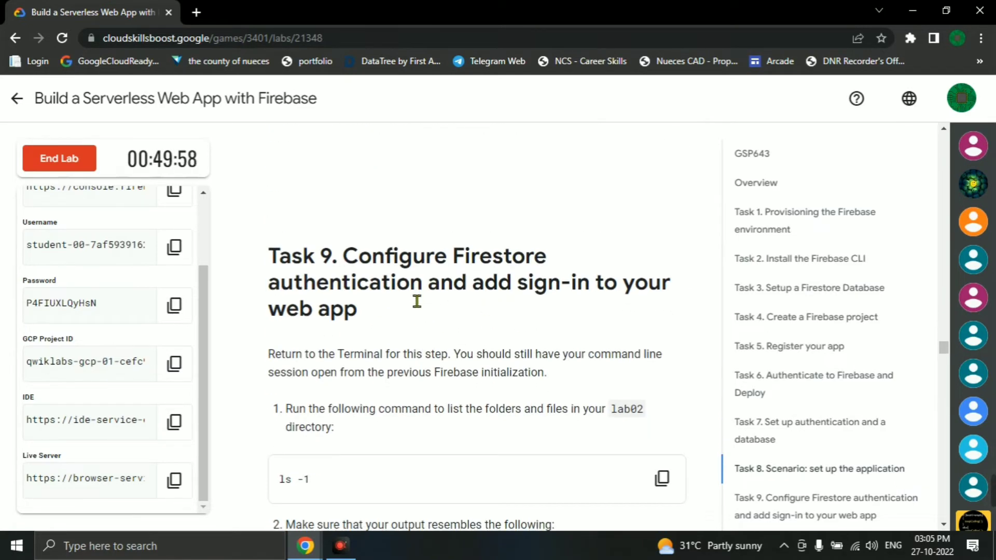
# - Run ls -1 in the code-server terminal to list the lab02 files
pyautogui.click(660, 335)
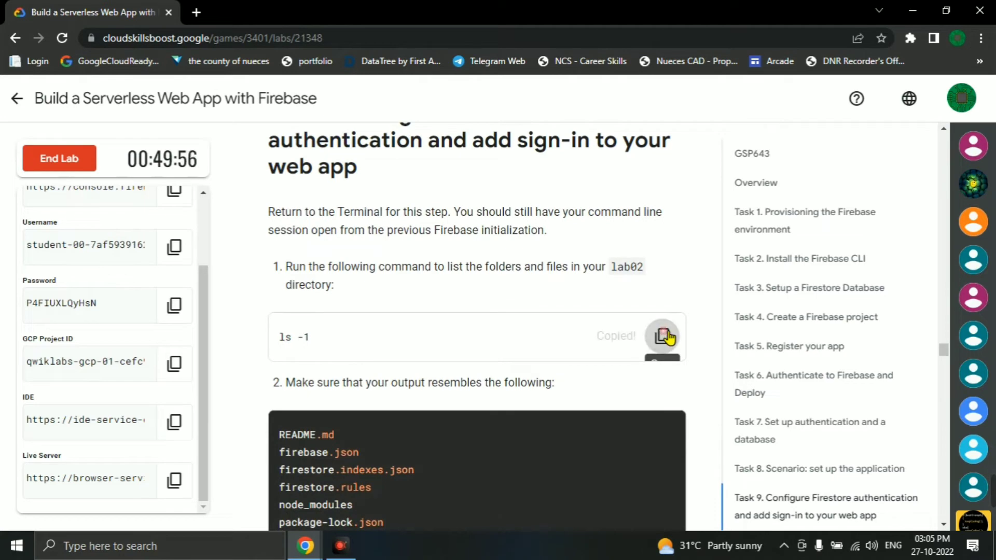
pyautogui.hotkey('alt', 'Tab')
pyautogui.click(211, 7)
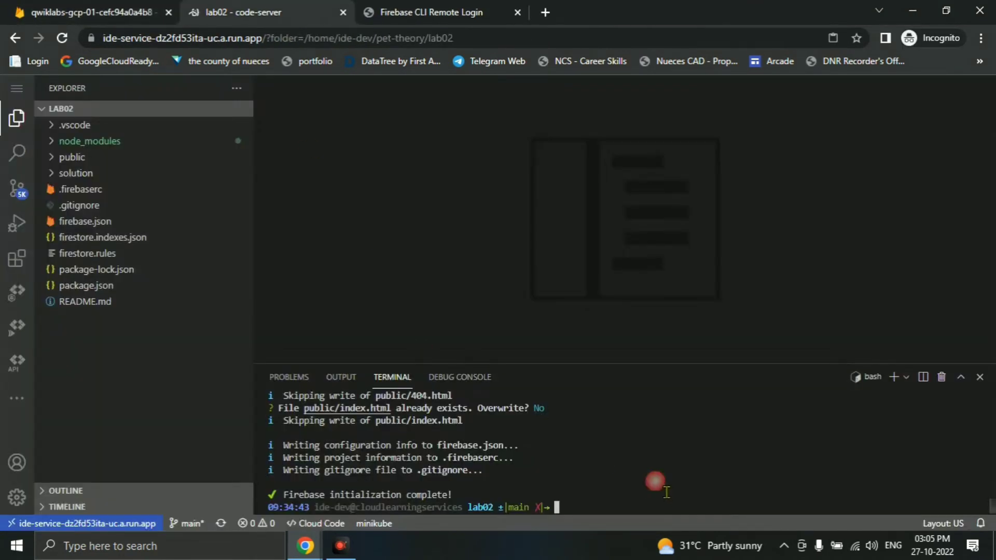
pyautogui.hotkey('ctrl', 'v')
pyautogui.press('Return')
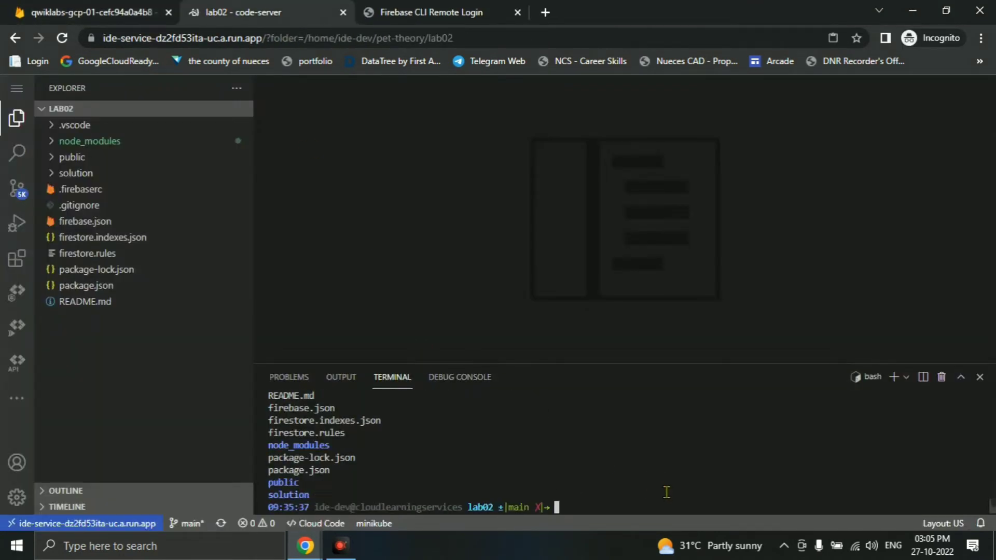
# - Open firestore.rules from the lab02 Explorer to review its customer-email rules
pyautogui.hotkey('alt', 'Tab')
pyautogui.scroll(-8, 576, 446)
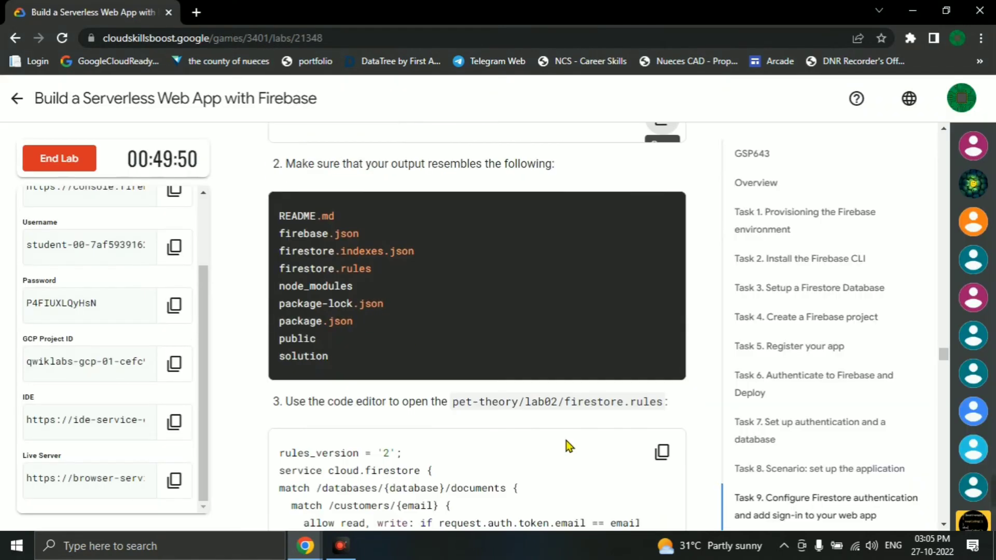
pyautogui.scroll(3, 554, 436)
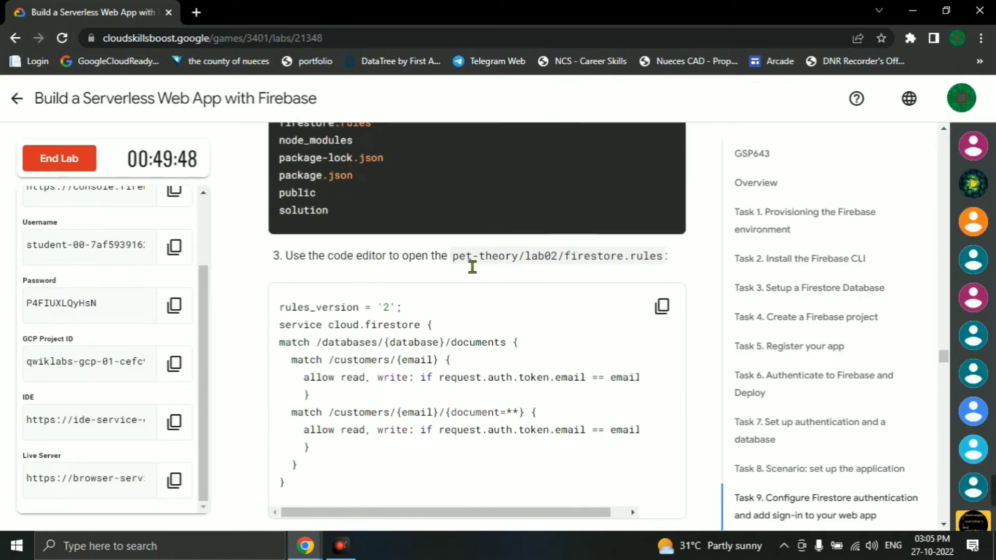
pyautogui.moveTo(460, 258); pyautogui.dragTo(637, 272)
pyautogui.hotkey('alt', 'Tab')
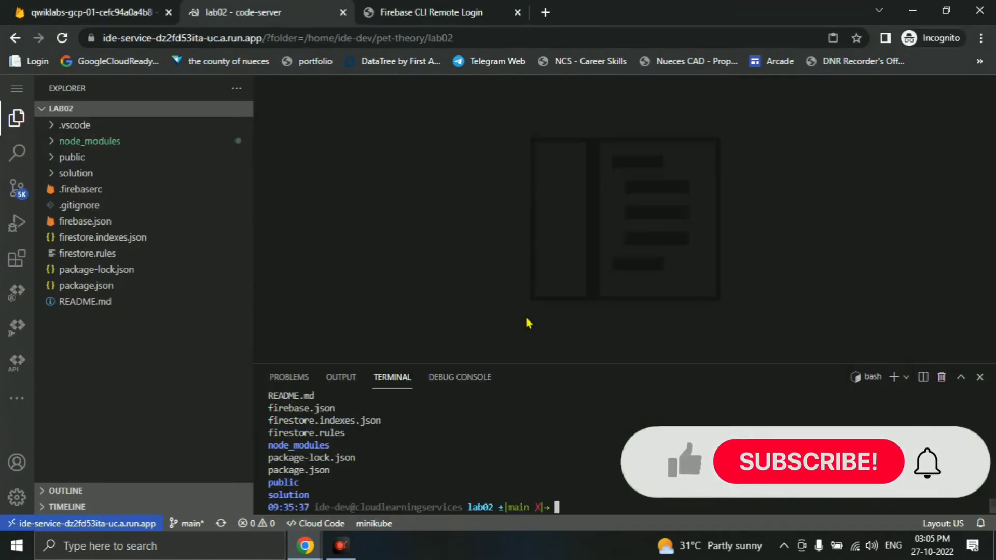
pyautogui.click(71, 157)
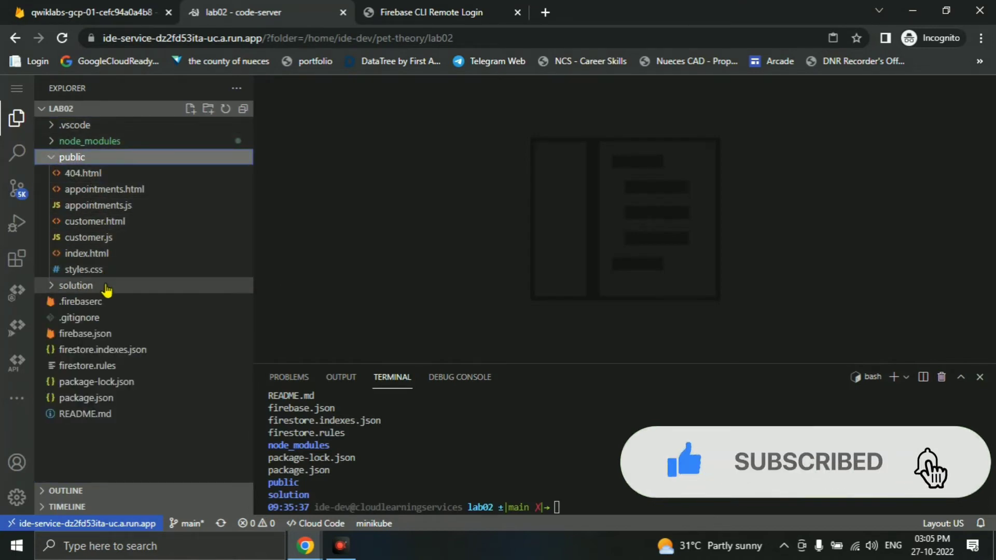
pyautogui.hotkey('alt', 'Tab')
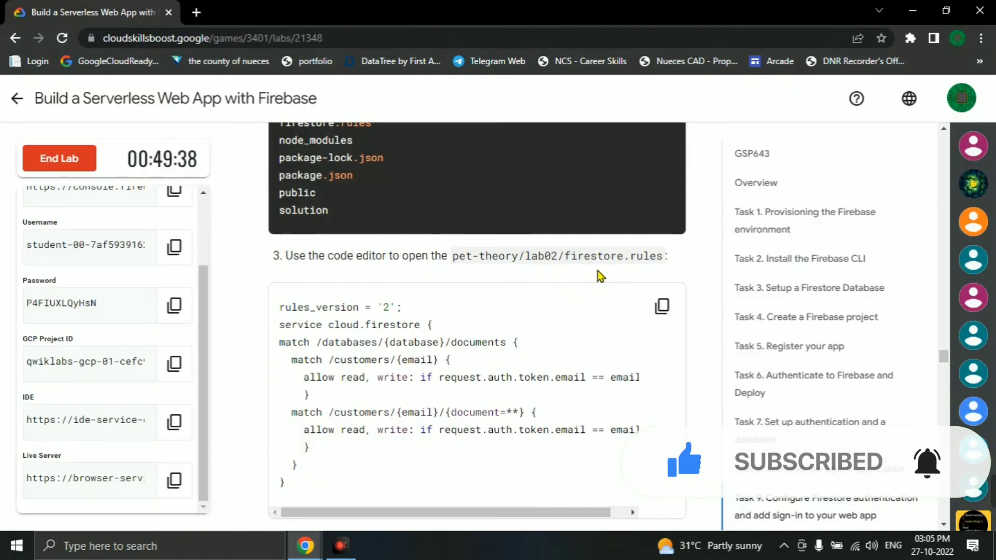
pyautogui.hotkey('alt', 'Tab')
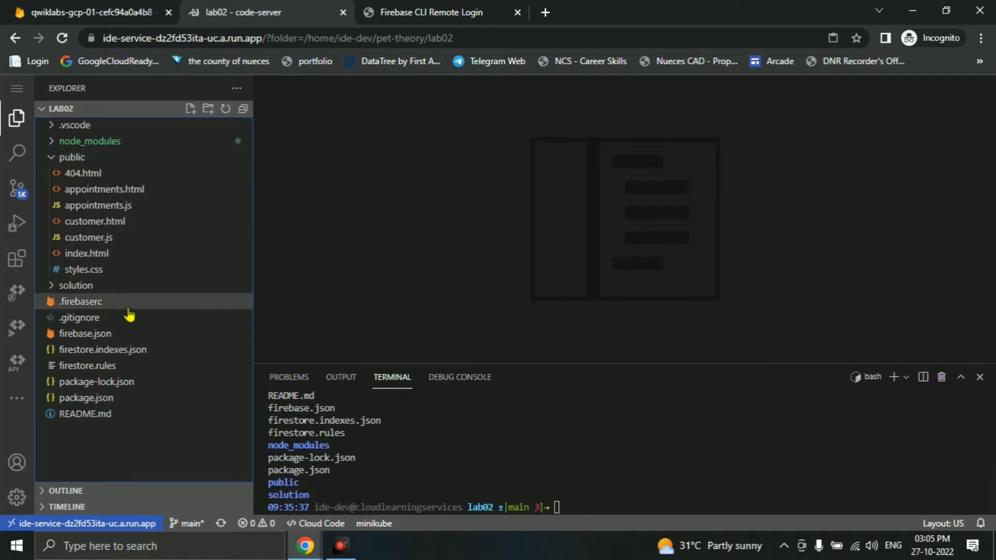
pyautogui.click(104, 367)
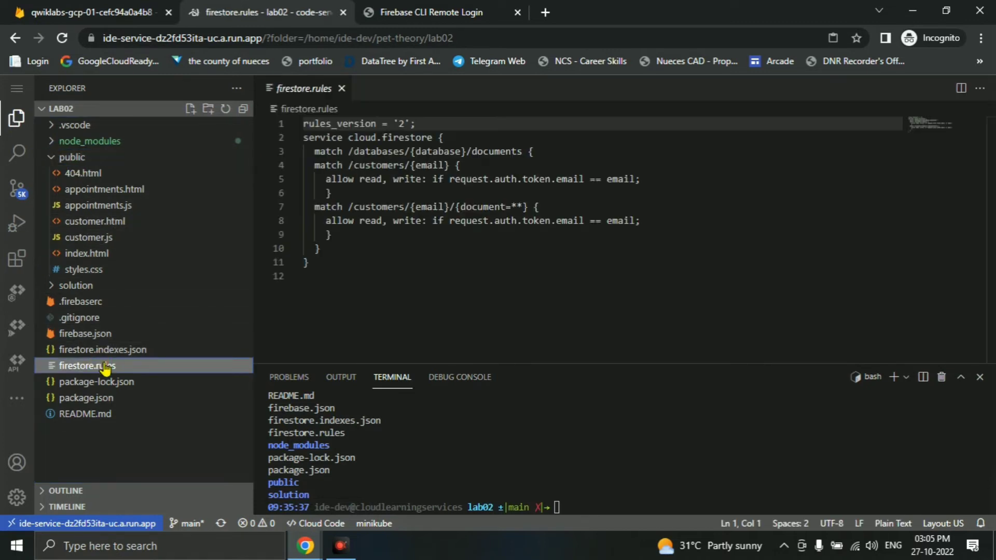
pyautogui.click(60, 158)
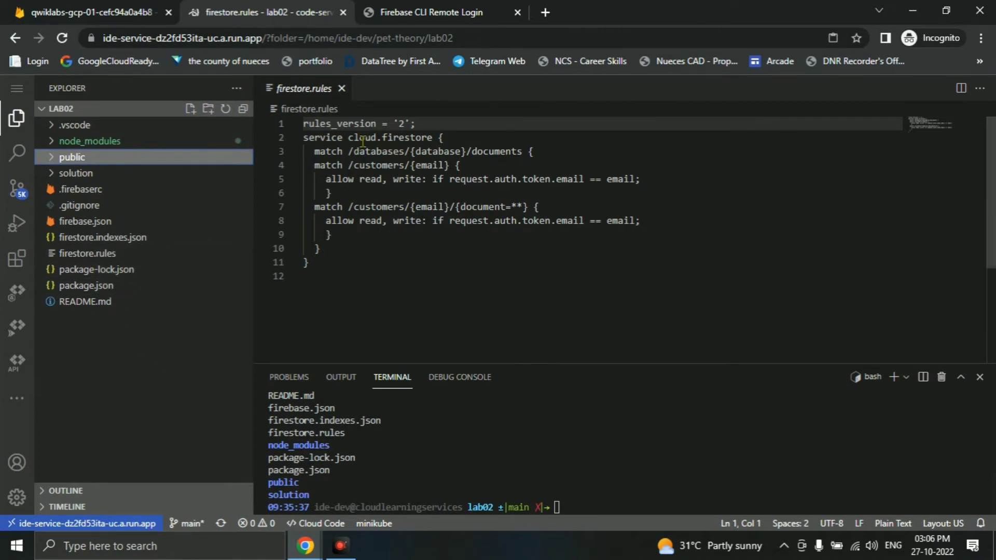
pyautogui.hotkey('alt', 'Tab')
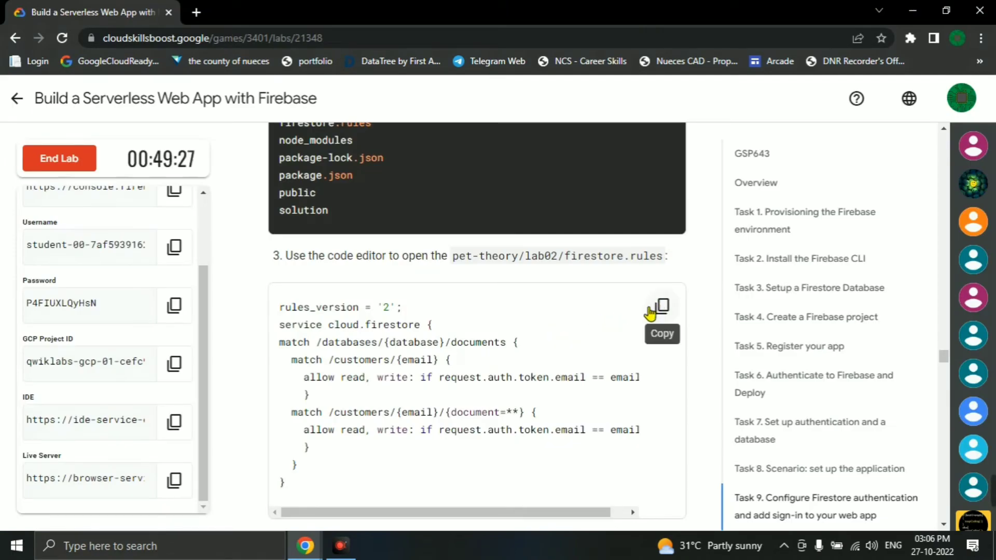
# - Run firebase deploy in the lab02 terminal and dismiss the extensions suggestion notification
pyautogui.click(659, 307)
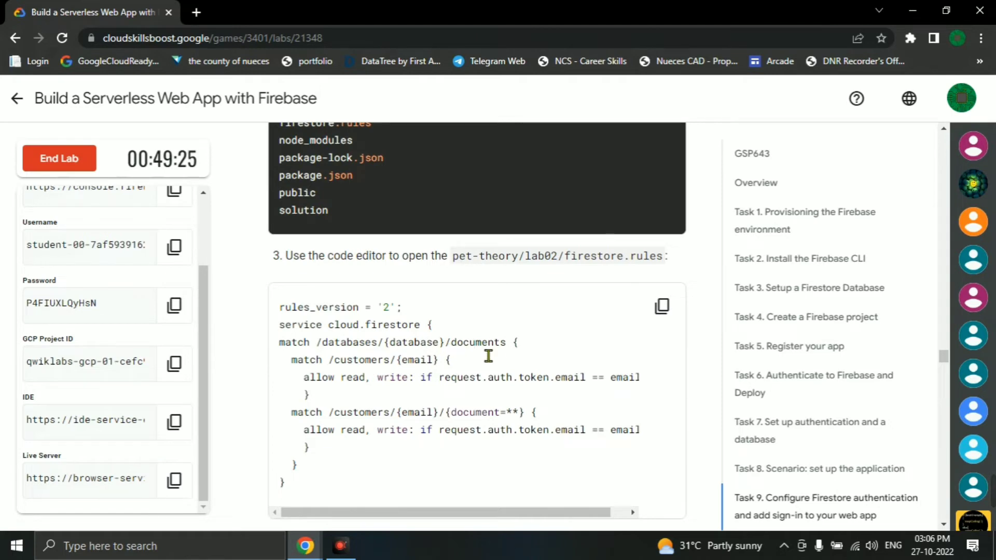
pyautogui.scroll(-10, 488, 356)
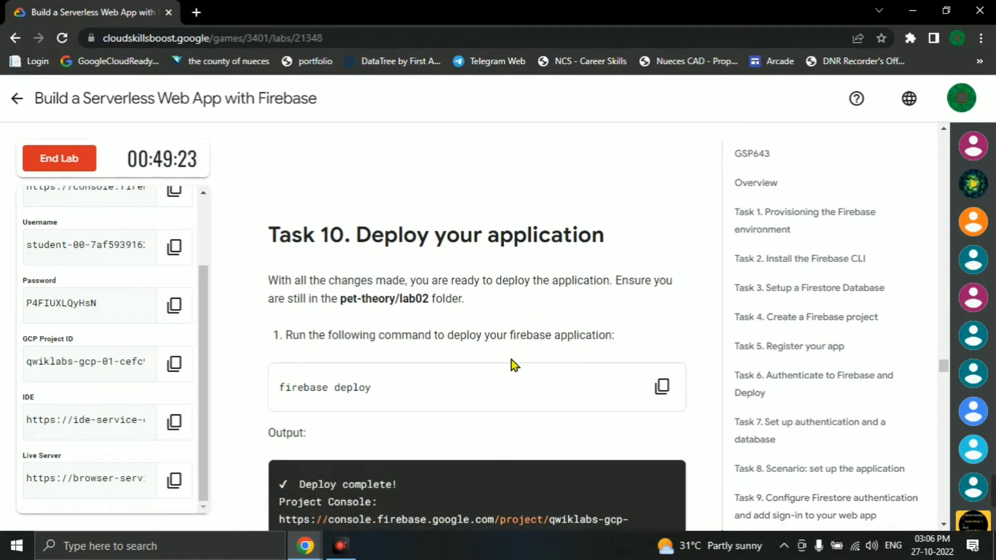
pyautogui.scroll(-3, 514, 365)
pyautogui.click(662, 241)
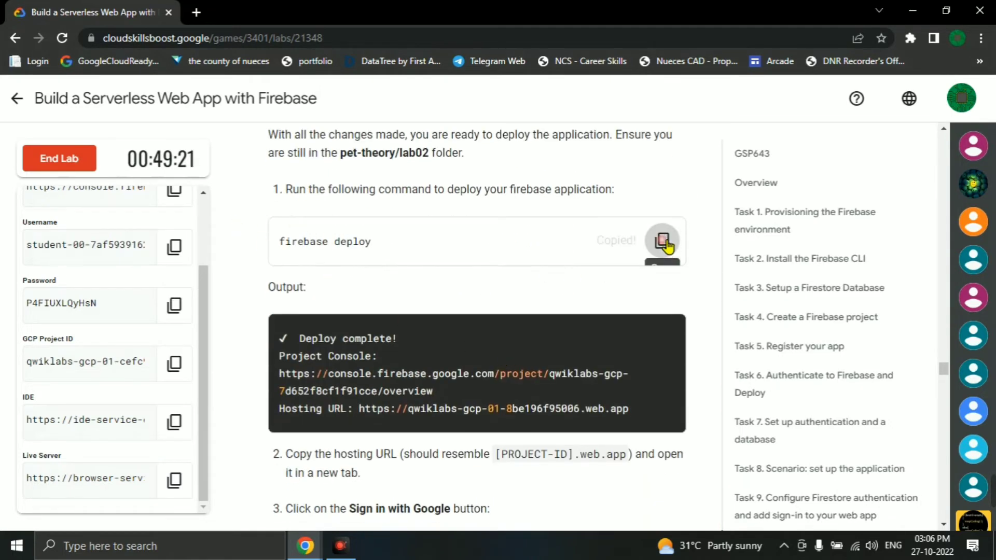
pyautogui.hotkey('alt', 'Tab')
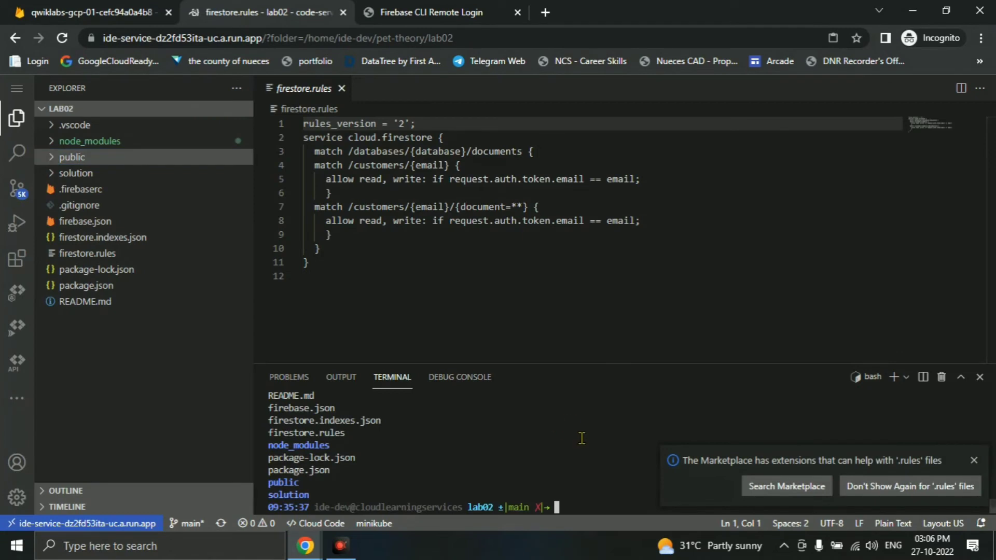
pyautogui.hotkey('ctrl', 'v')
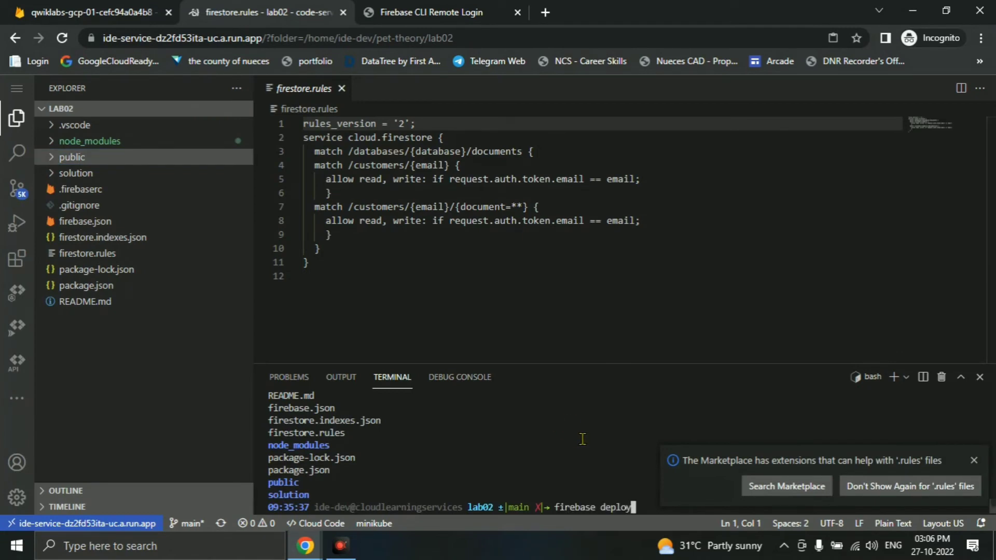
pyautogui.press('Return')
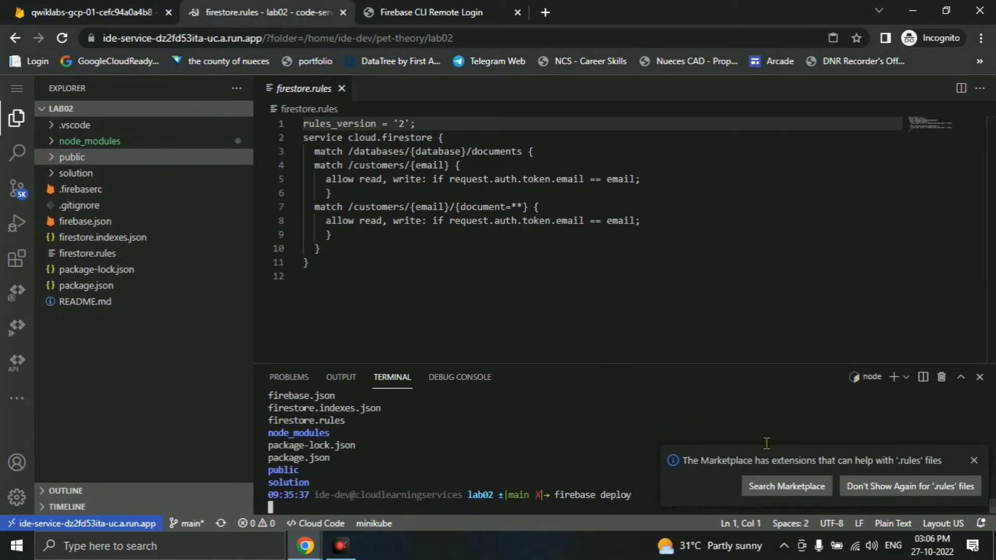
pyautogui.click(974, 460)
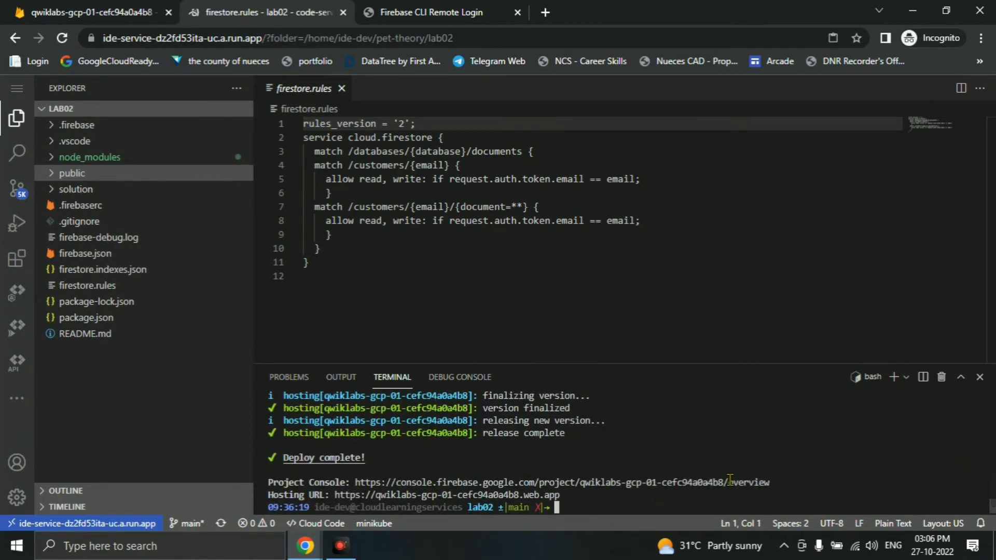
# - Open the Hosting URL and sign in to Pet Theory with the student Google account
pyautogui.keyDown('ctrl'); pyautogui.click(473, 494); pyautogui.keyUp('ctrl')
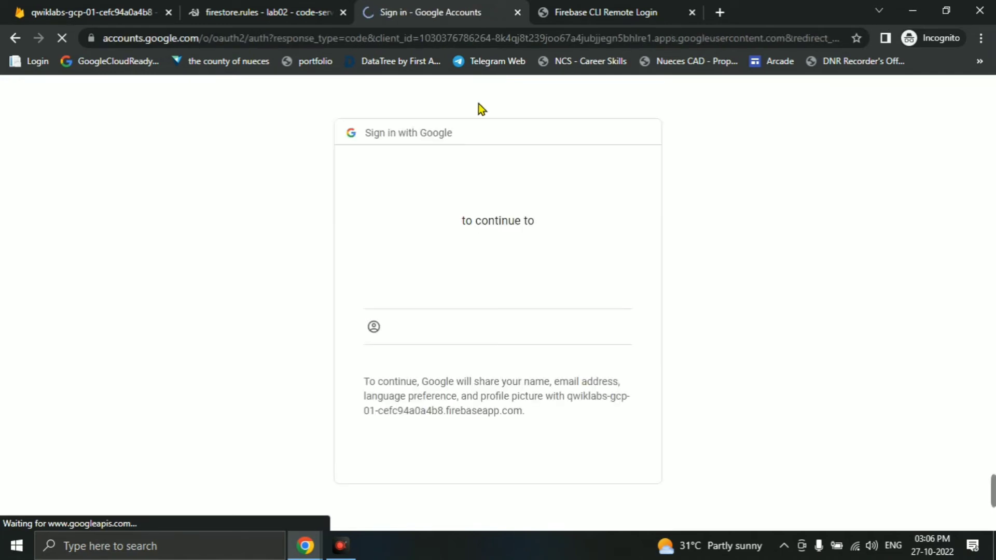
pyautogui.click(422, 294)
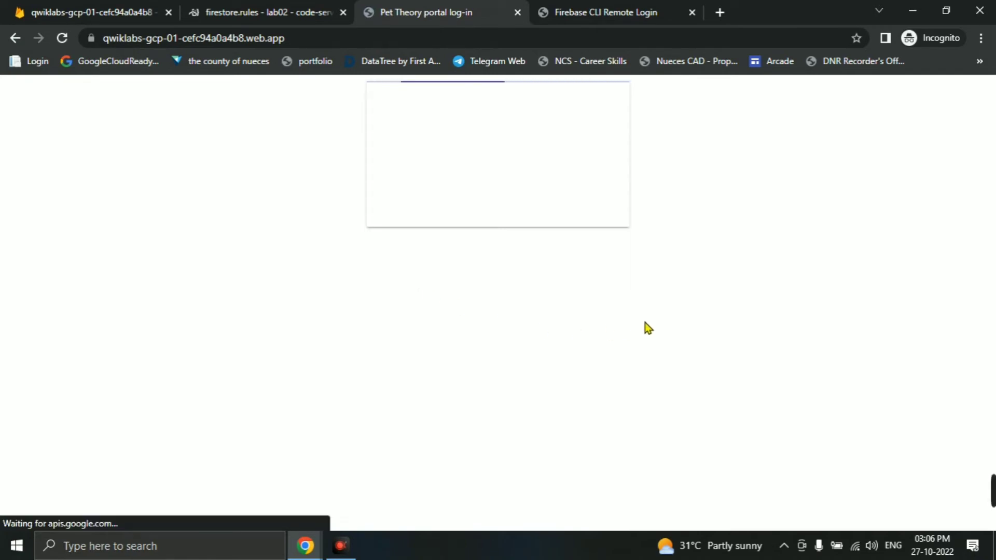
pyautogui.hotkey('alt', 'Tab')
pyautogui.scroll(-5, 532, 359)
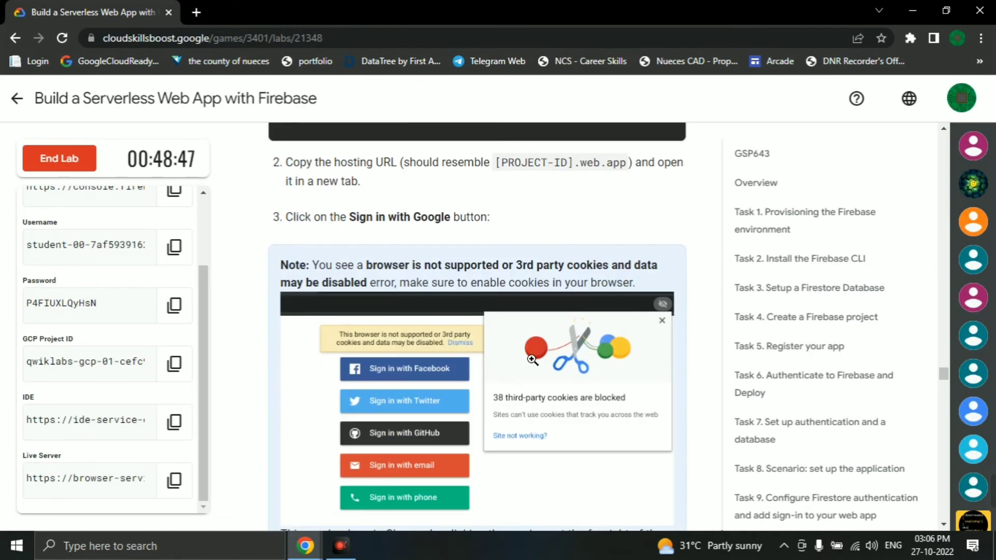
pyautogui.scroll(-4, 532, 359)
pyautogui.scroll(6, 498, 301)
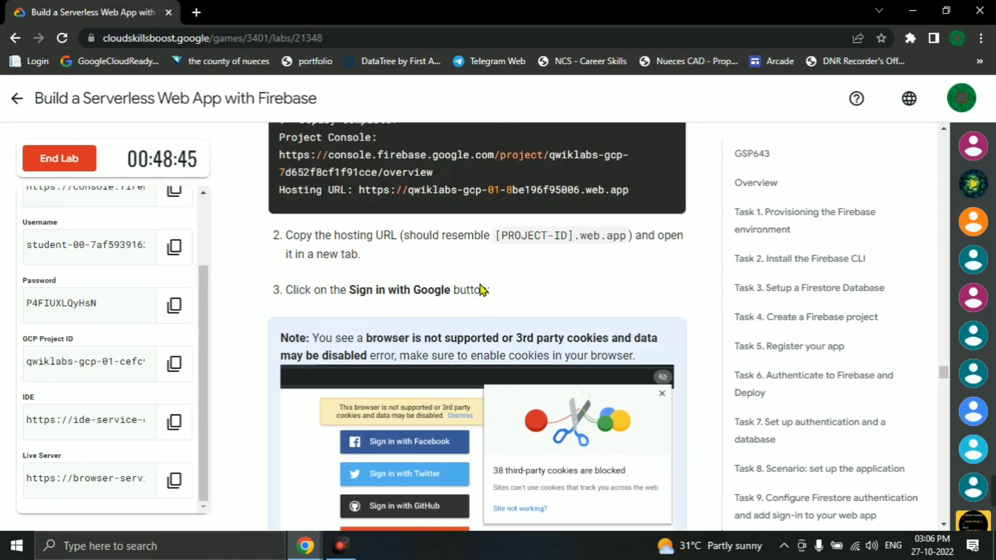
pyautogui.scroll(-7, 514, 317)
# - Copy the customer.js sample code from the lab instructions
pyautogui.scroll(6, 544, 345)
pyautogui.scroll(-7, 549, 357)
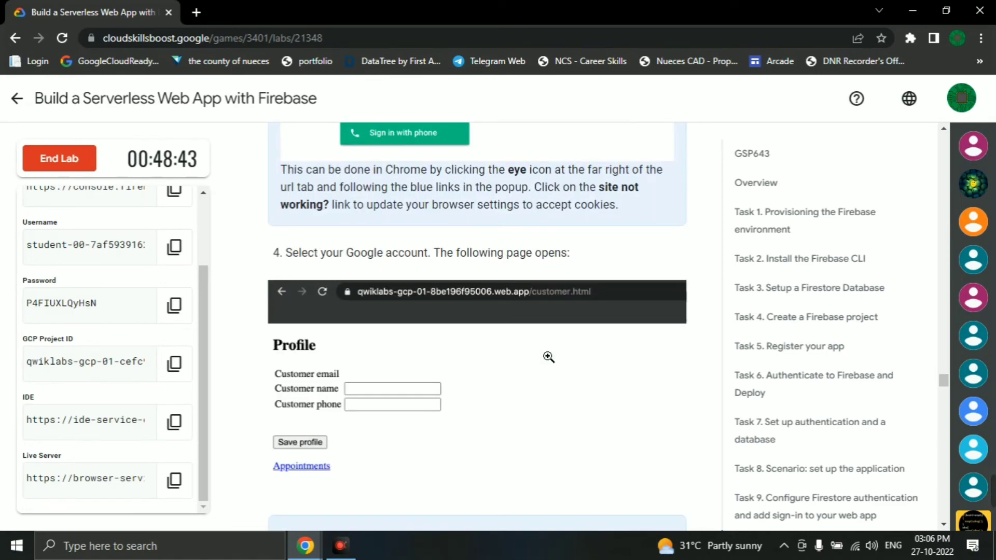
pyautogui.scroll(6, 549, 357)
pyautogui.scroll(-7, 527, 289)
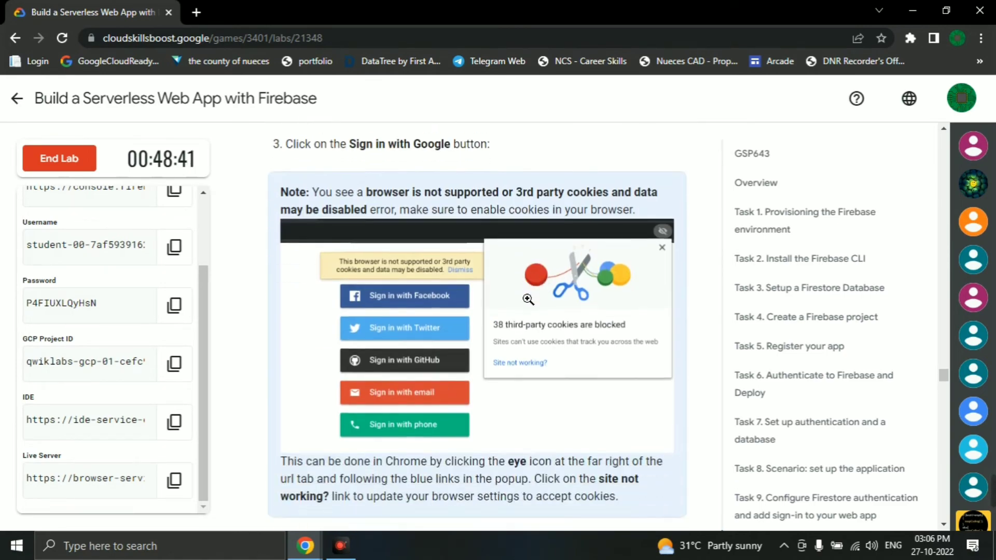
pyautogui.scroll(-3, 433, 377)
pyautogui.scroll(3, 433, 377)
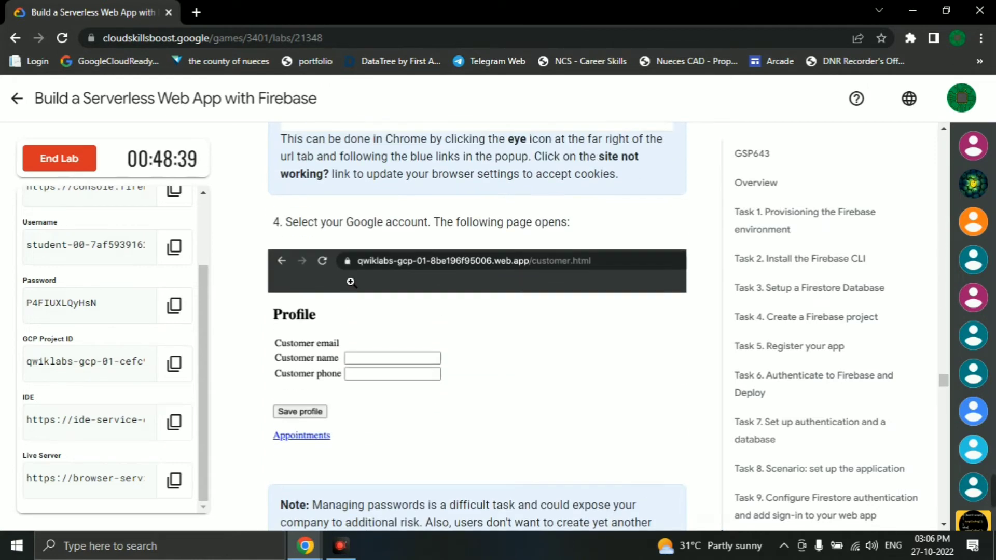
pyautogui.scroll(-6, 414, 279)
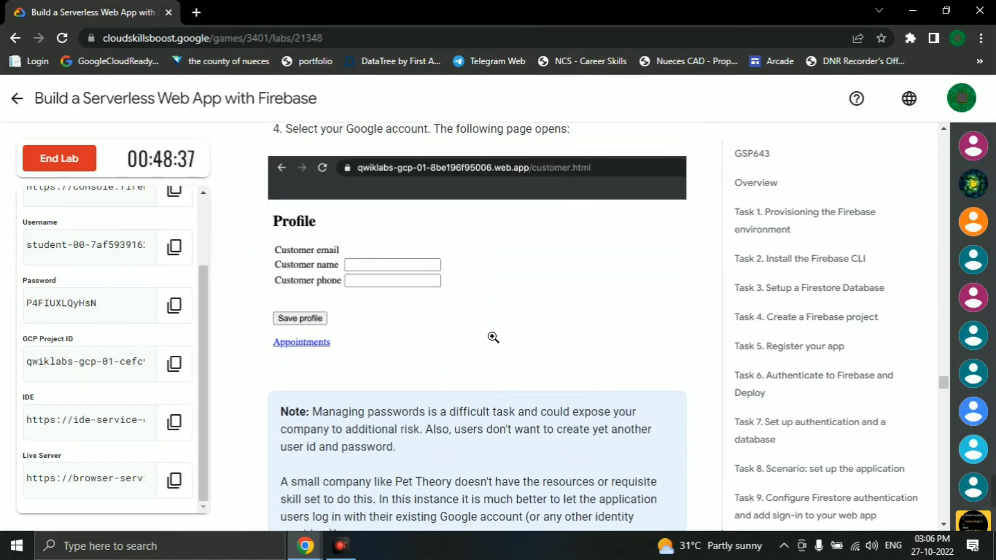
pyautogui.hotkey('alt', 'Tab')
pyautogui.hotkey('alt', 'Tab')
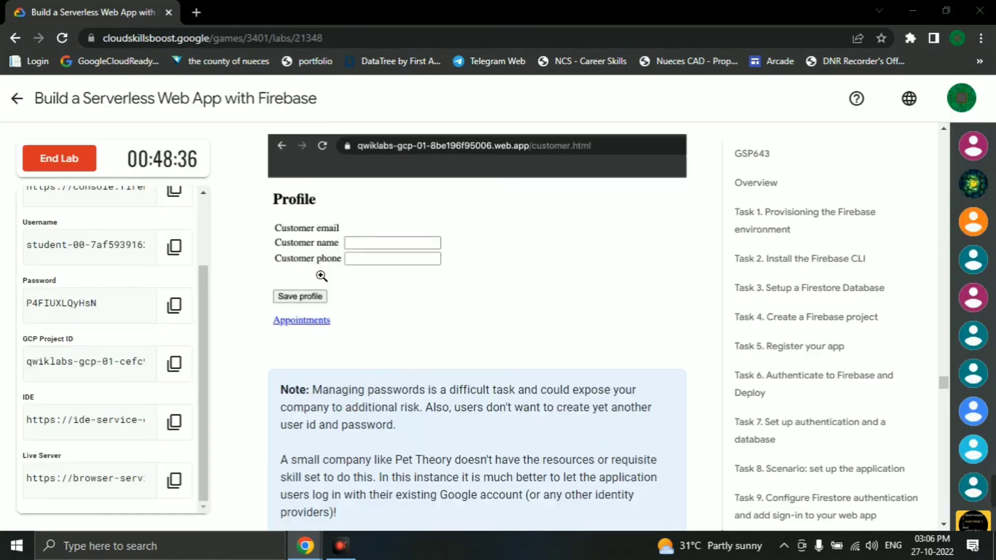
pyautogui.scroll(-7, 404, 320)
pyautogui.scroll(-3, 404, 336)
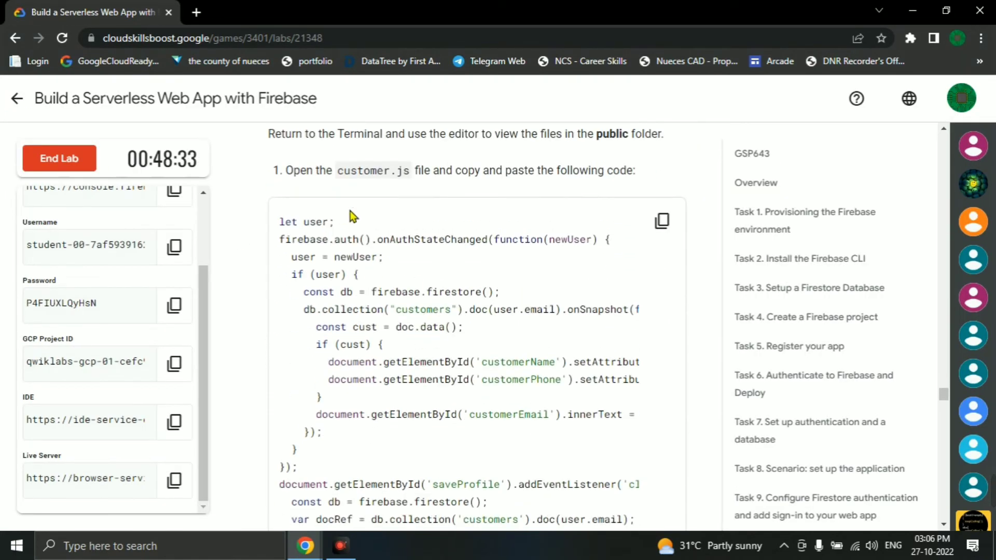
pyautogui.click(662, 221)
# - Open public/customer.js in the code-server lab02 editor, then return to the lab
pyautogui.hotkey('alt', 'Tab')
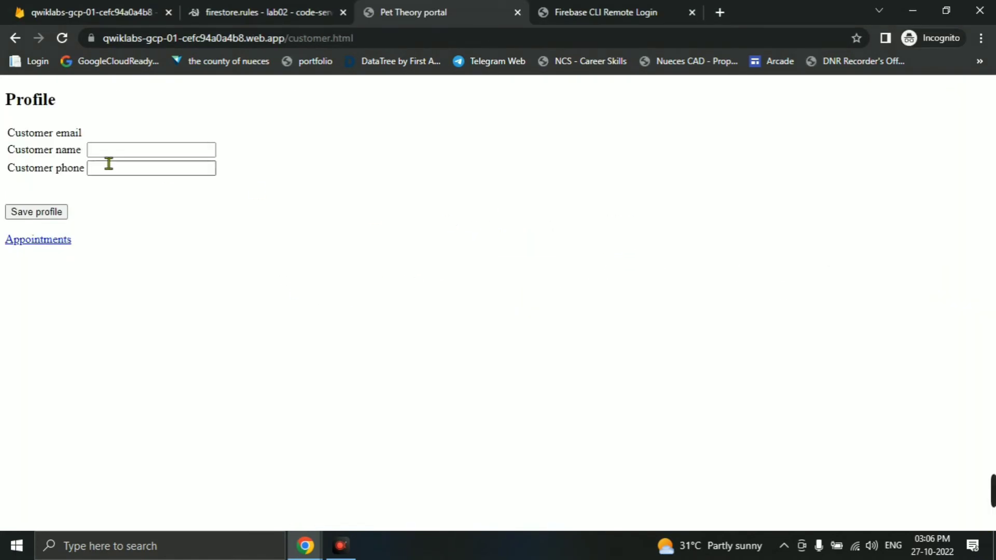
pyautogui.click(249, 11)
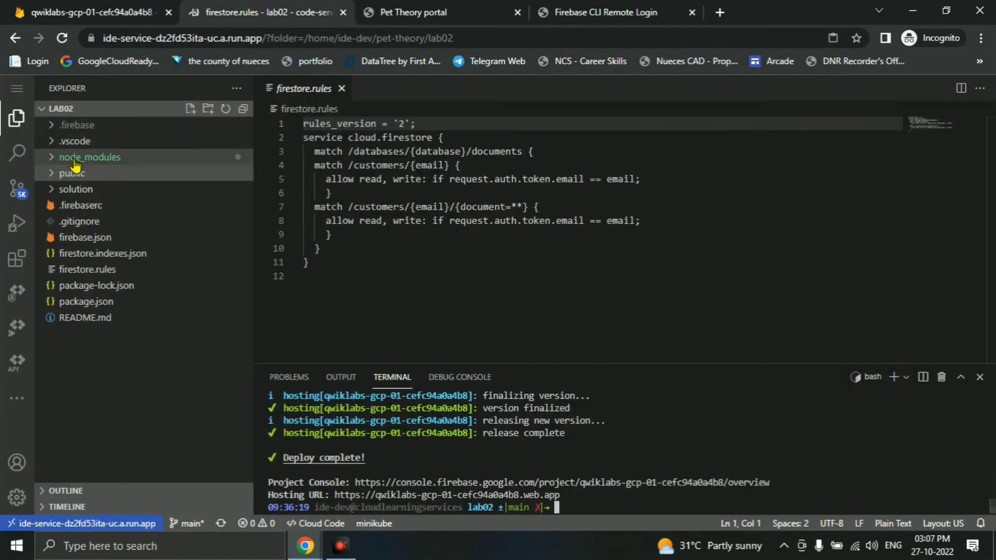
pyautogui.click(60, 176)
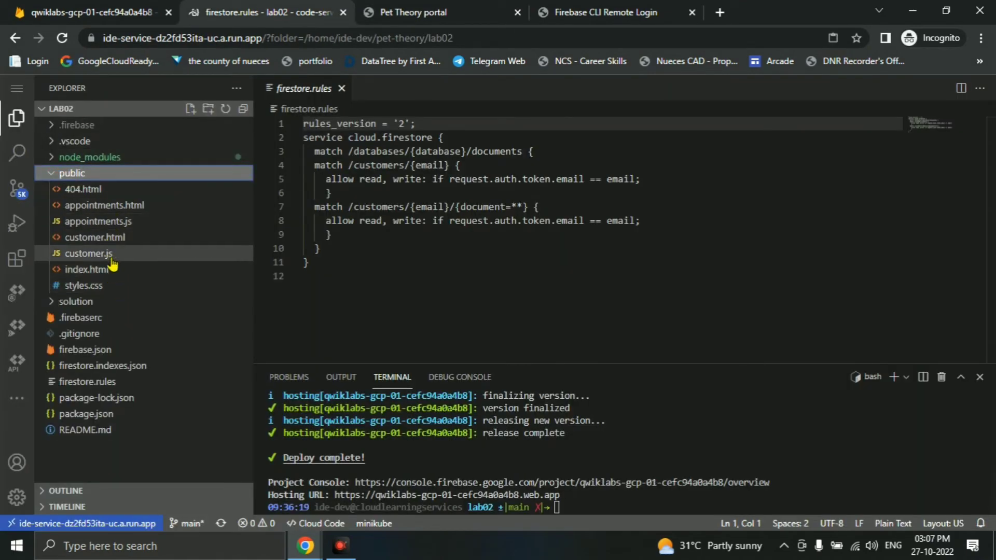
pyautogui.doubleClick(109, 254)
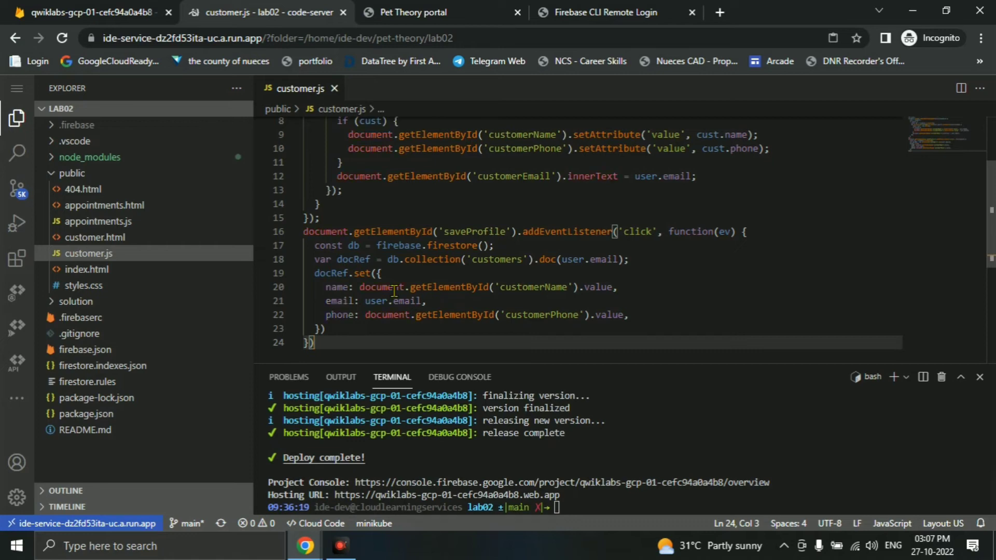
pyautogui.hotkey('alt', 'Tab')
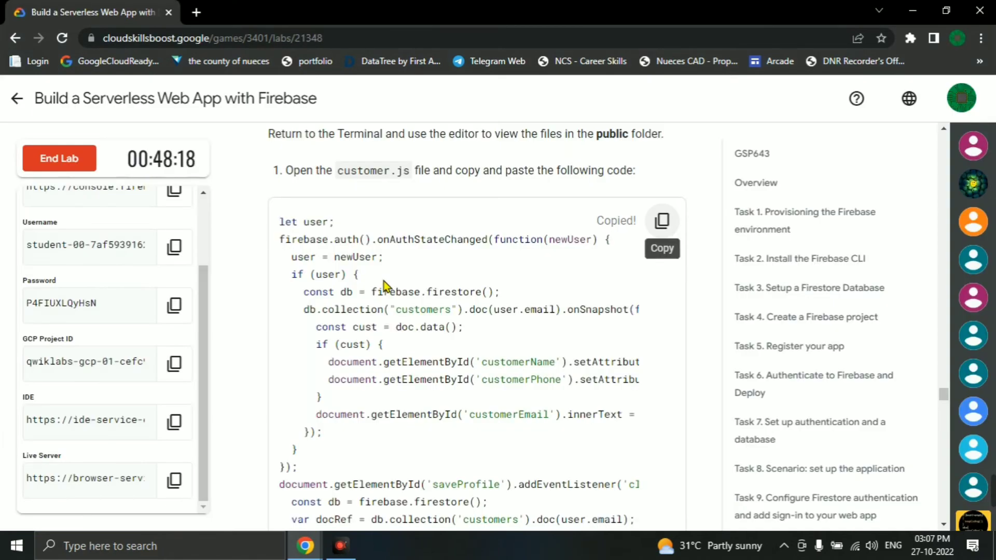
# - Paste the lab's styles.css code into the empty public/styles.css in code-server
pyautogui.scroll(-4, 384, 291)
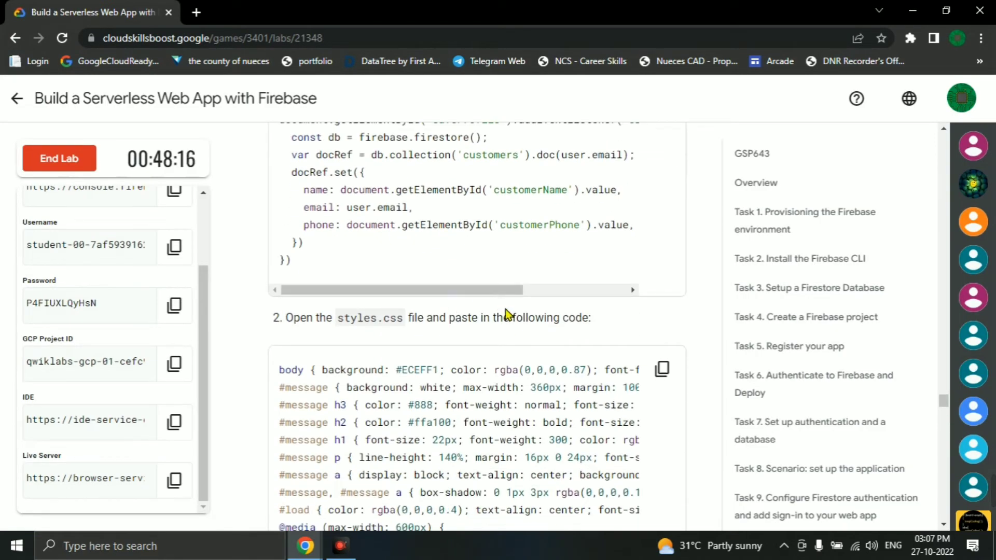
pyautogui.scroll(-2, 570, 315)
pyautogui.click(663, 297)
pyautogui.hotkey('alt', 'Tab')
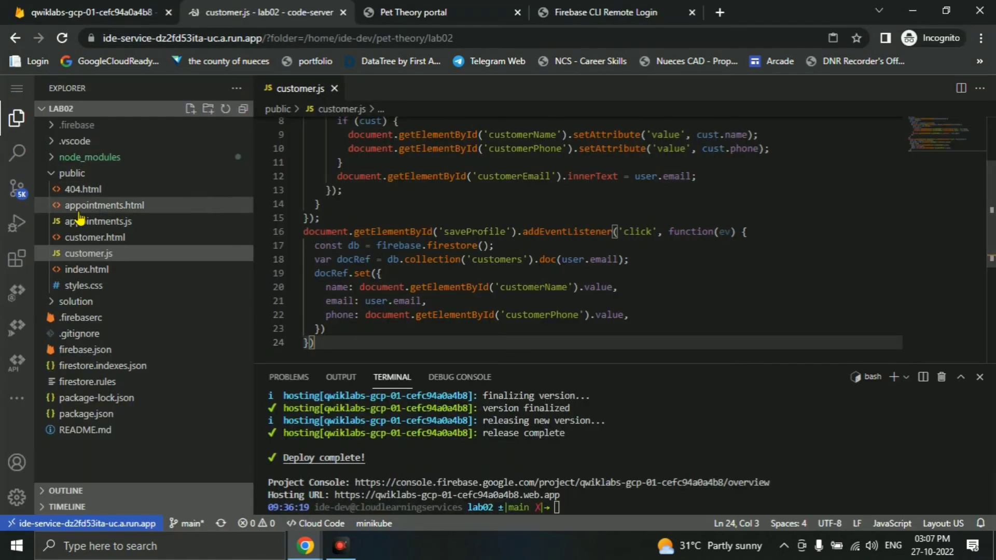
pyautogui.click(85, 286)
pyautogui.click(451, 240)
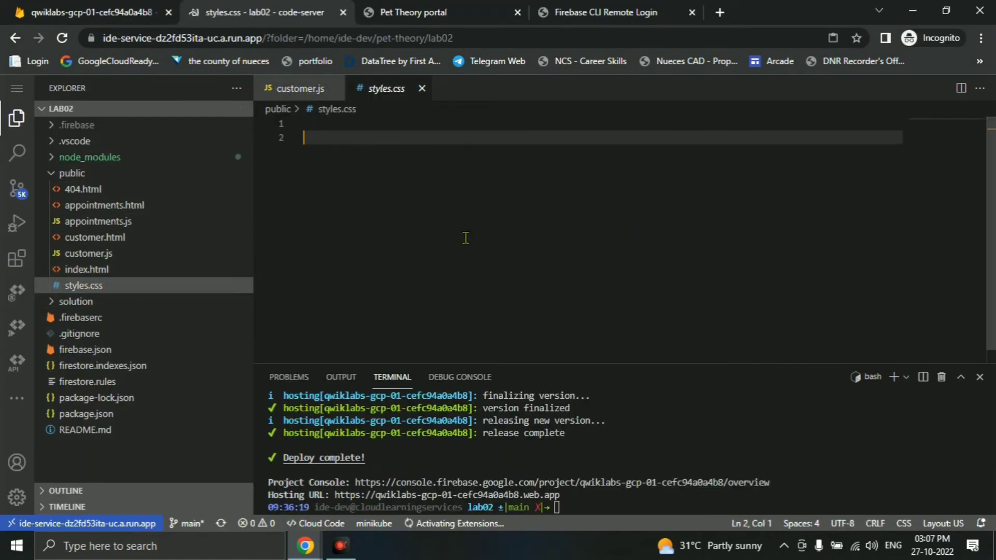
pyautogui.click(353, 130)
pyautogui.hotkey('ctrl', 'v')
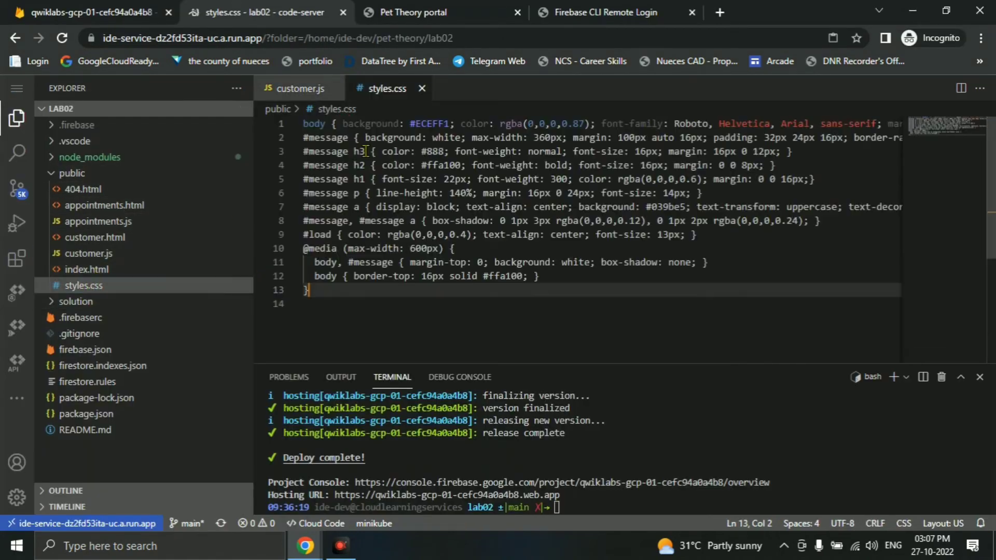
# - Run the copied firebase deploy command in the code-server terminal
pyautogui.hotkey('alt', 'Tab')
pyautogui.scroll(-1, 325, 341)
pyautogui.scroll(-4, 325, 341)
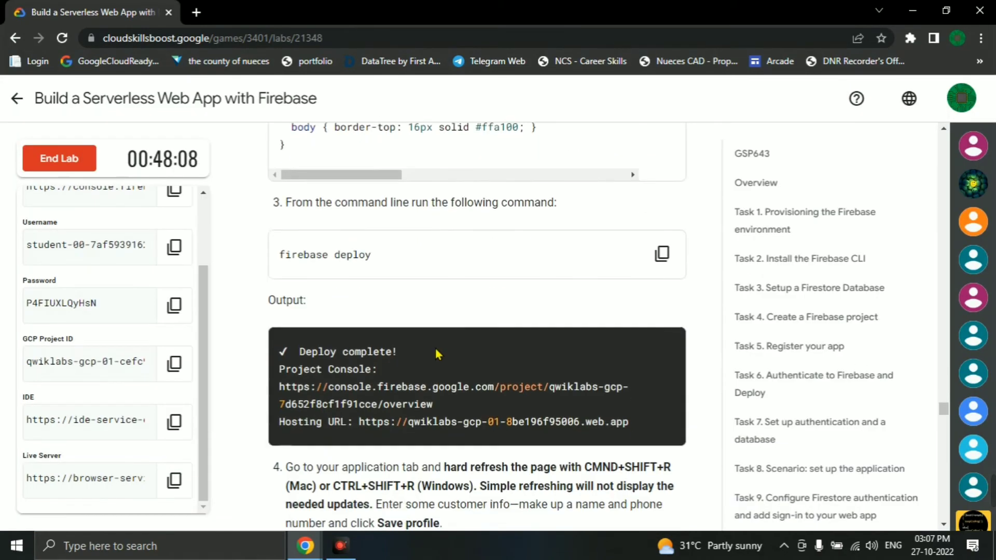
pyautogui.click(666, 254)
pyautogui.hotkey('alt', 'Tab')
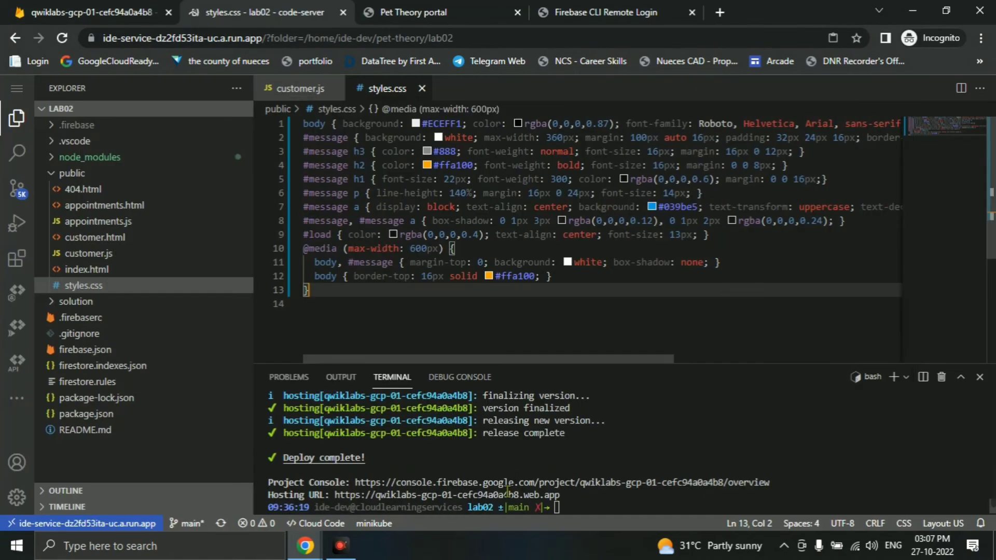
pyautogui.click(657, 507)
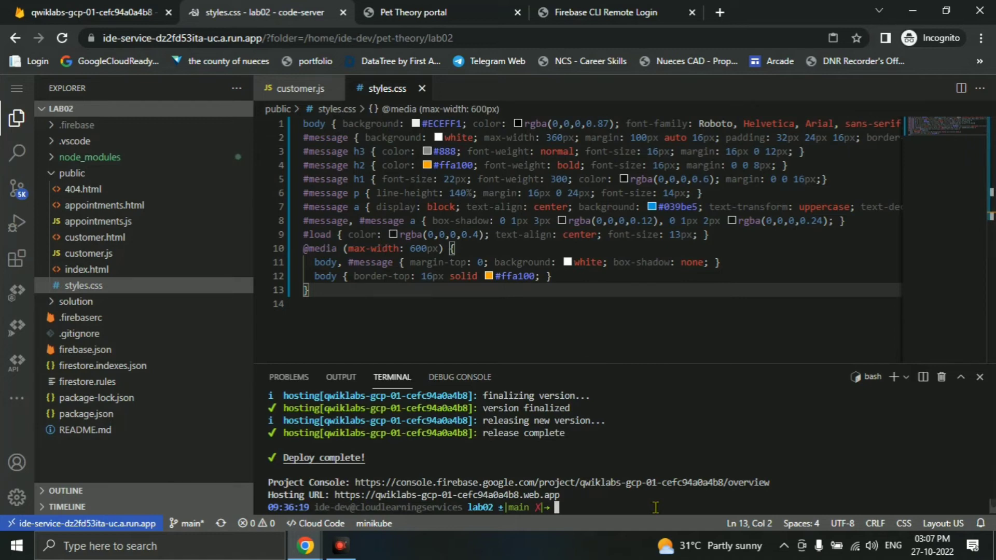
pyautogui.hotkey('ctrl', 'v')
pyautogui.press('Return')
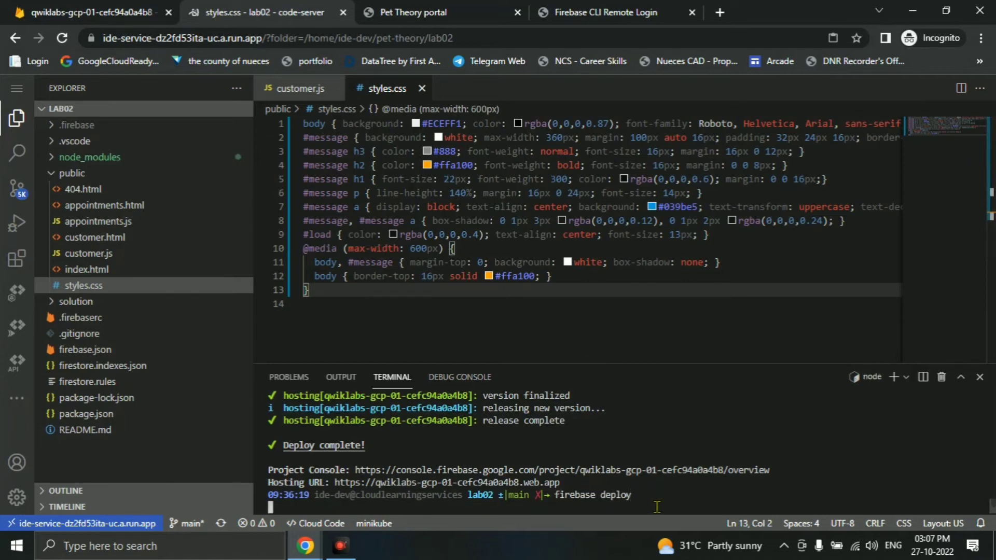
# - Highlight the lab's step 4 instruction about hard-refreshing and saving a customer profile
pyautogui.hotkey('alt', 'Tab')
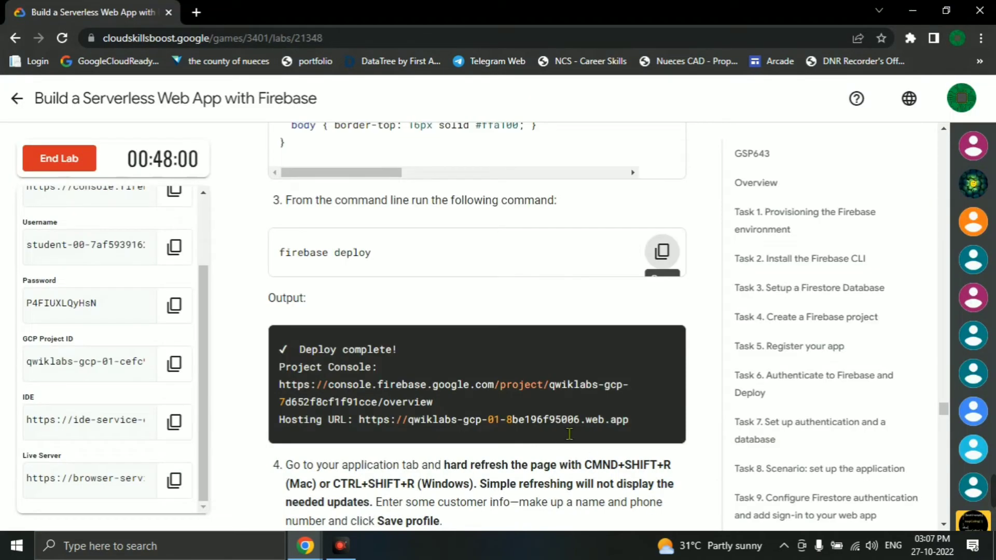
pyautogui.scroll(-4, 456, 378)
pyautogui.moveTo(428, 319); pyautogui.dragTo(543, 319)
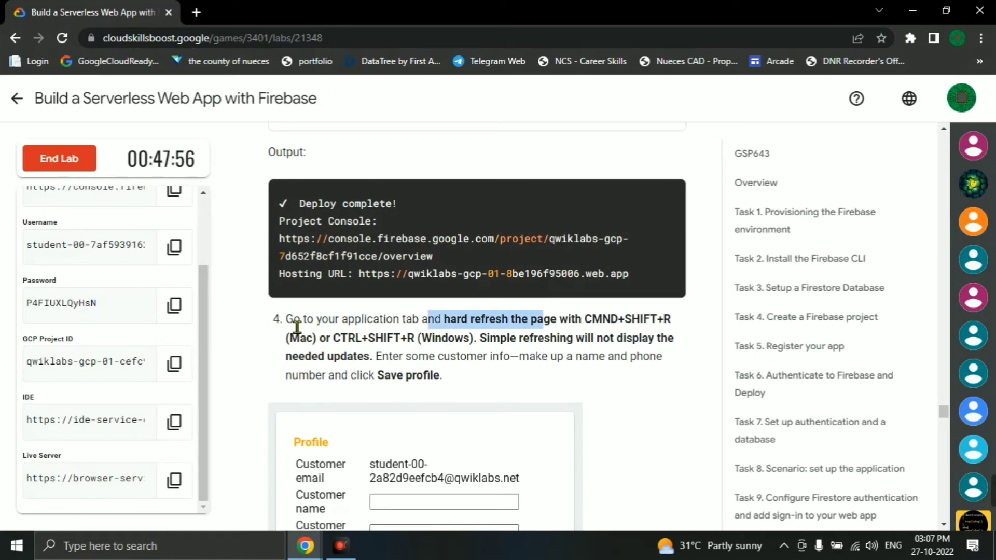
pyautogui.moveTo(287, 321); pyautogui.dragTo(466, 358)
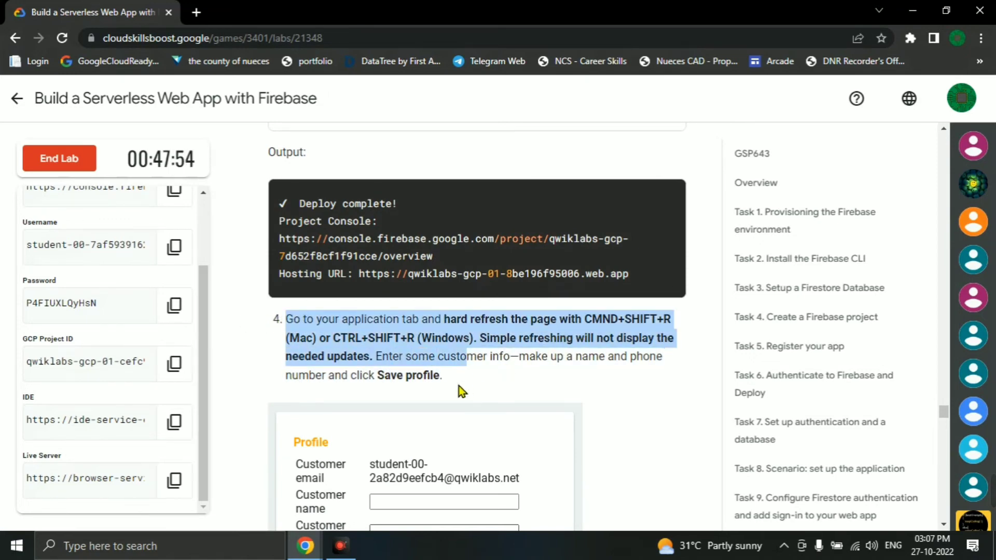
pyautogui.hotkey('alt', 'Tab')
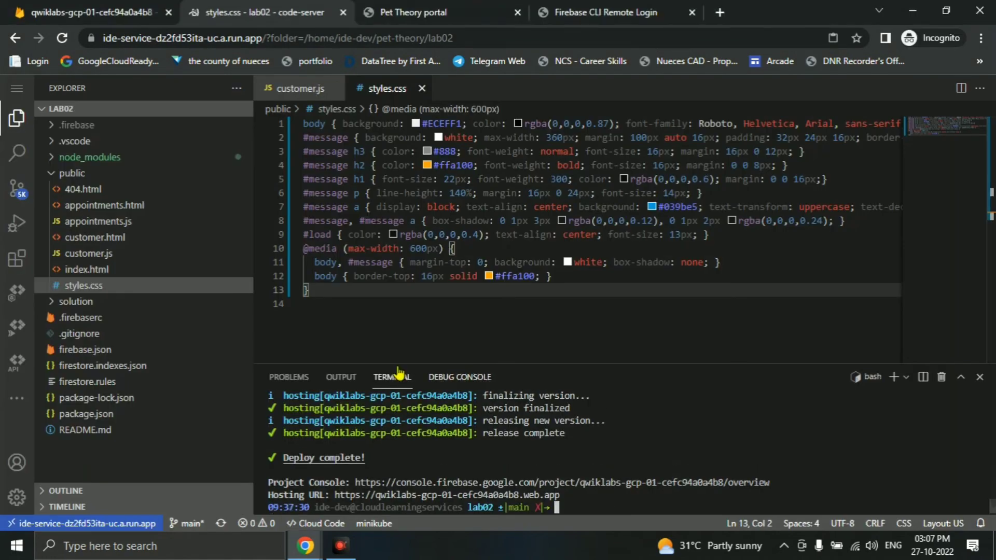
# - Hard-refresh the Pet Theory portal and save a profile with a customer name and phone number
pyautogui.click(392, 7)
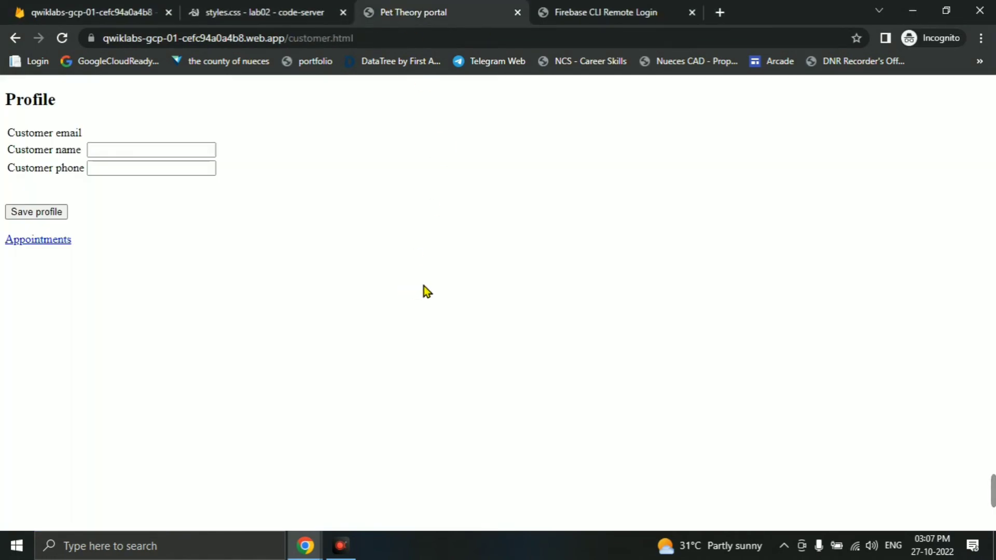
pyautogui.hotkey('ctrl', 'shift', 'r')
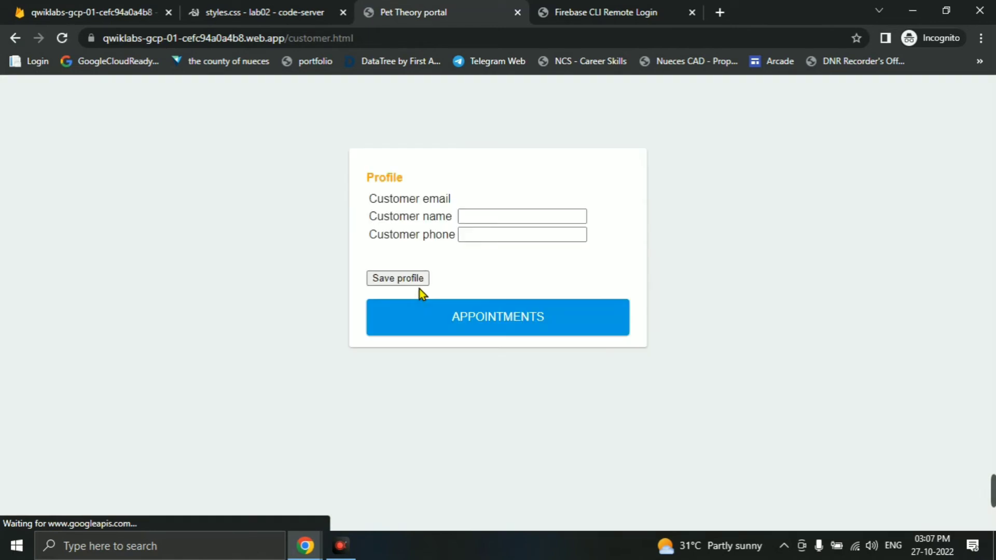
pyautogui.click(527, 218)
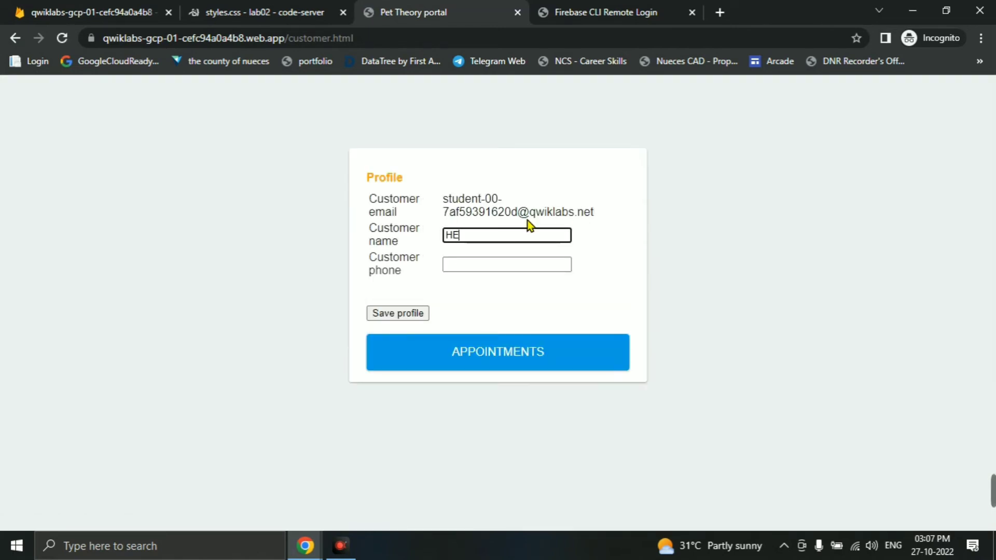
pyautogui.press('Tab')
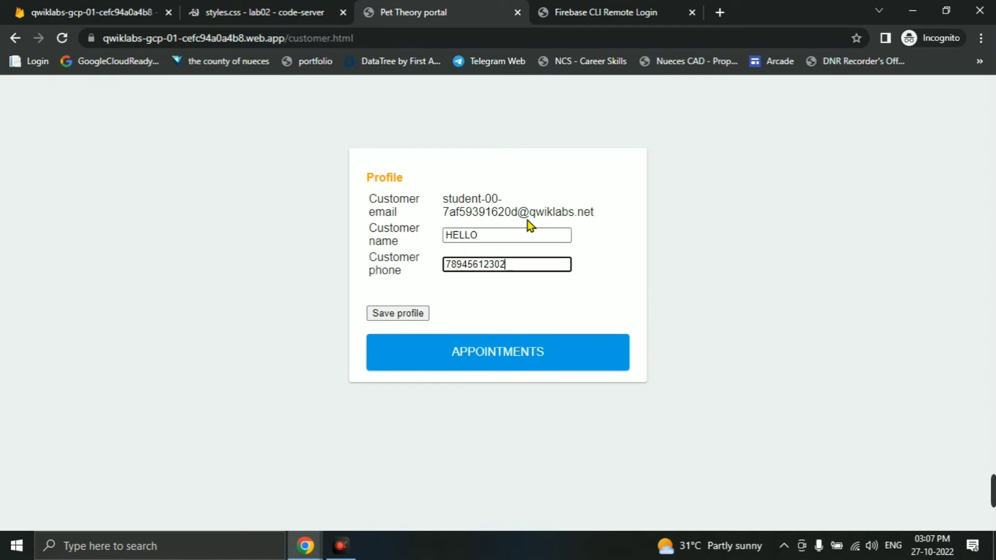
pyautogui.press('BackSpace')
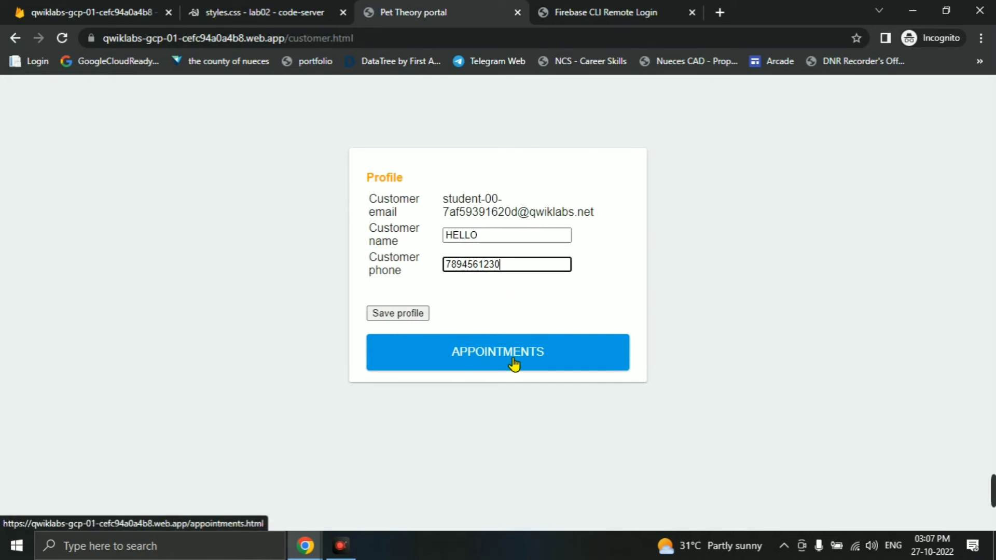
pyautogui.click(379, 317)
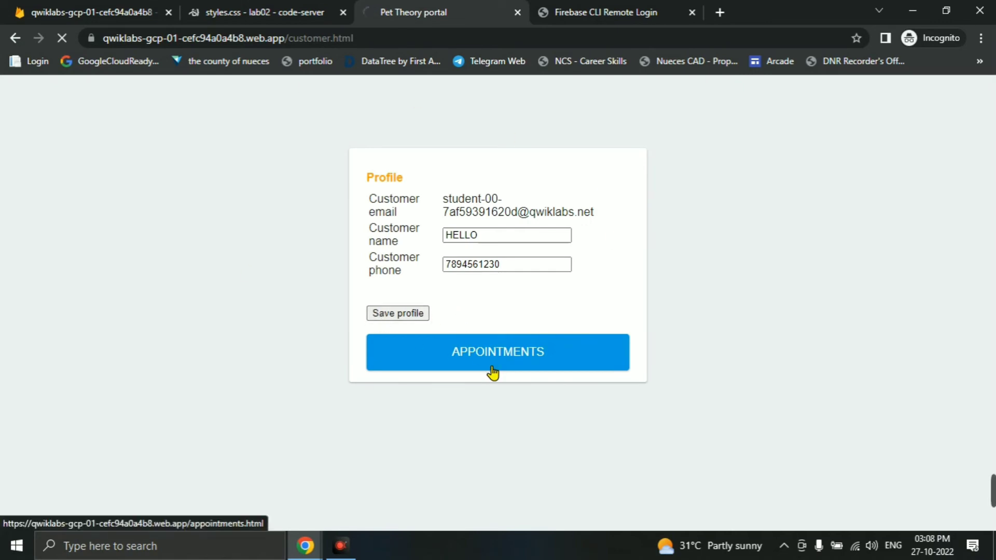
# - Scroll further through the lab instructions, then go back to the web app
pyautogui.hotkey('alt', 'Tab')
pyautogui.scroll(-1, 505, 328)
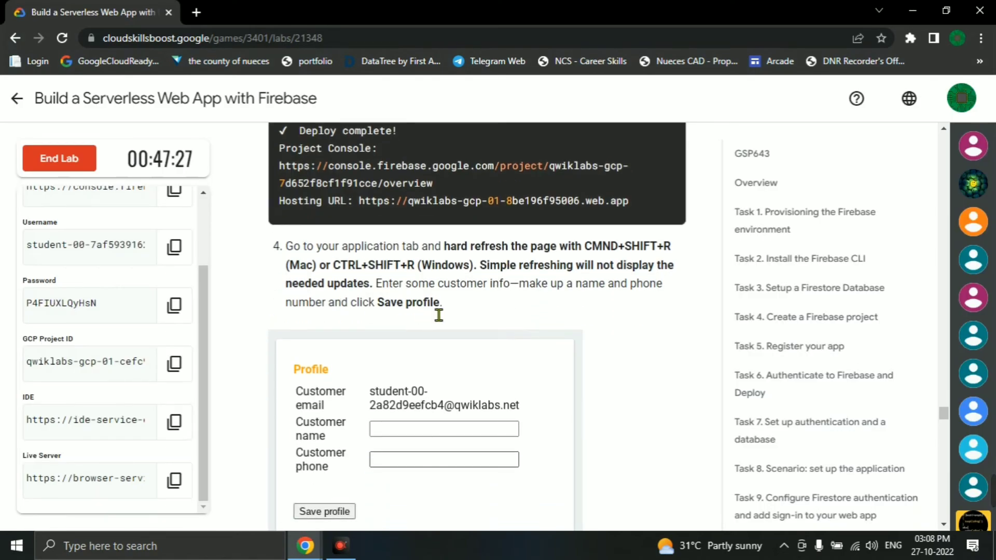
pyautogui.scroll(-5, 439, 315)
pyautogui.hotkey('alt', 'Tab')
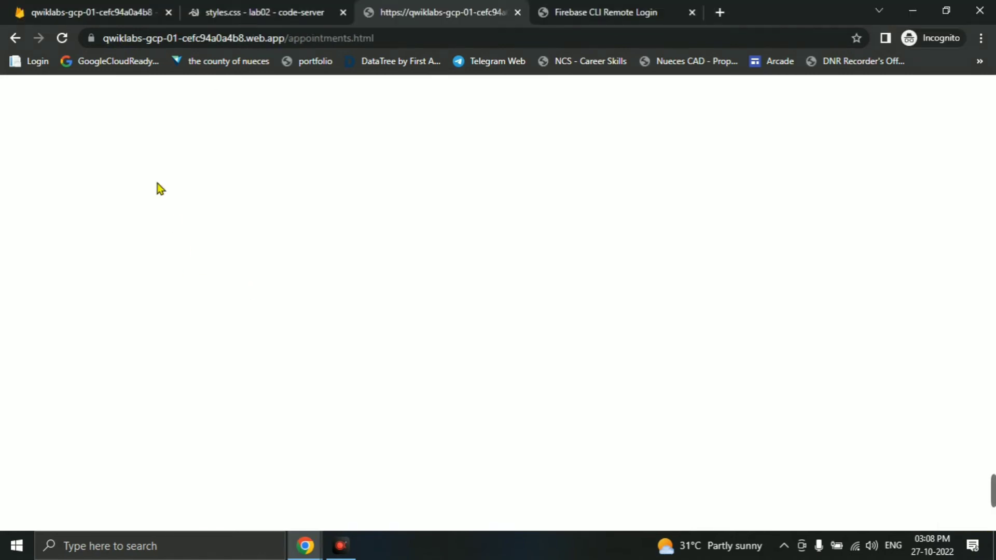
# - Open Firestore Database under Build in the Firebase console to view the customers document
pyautogui.click(231, 10)
pyautogui.click(103, 9)
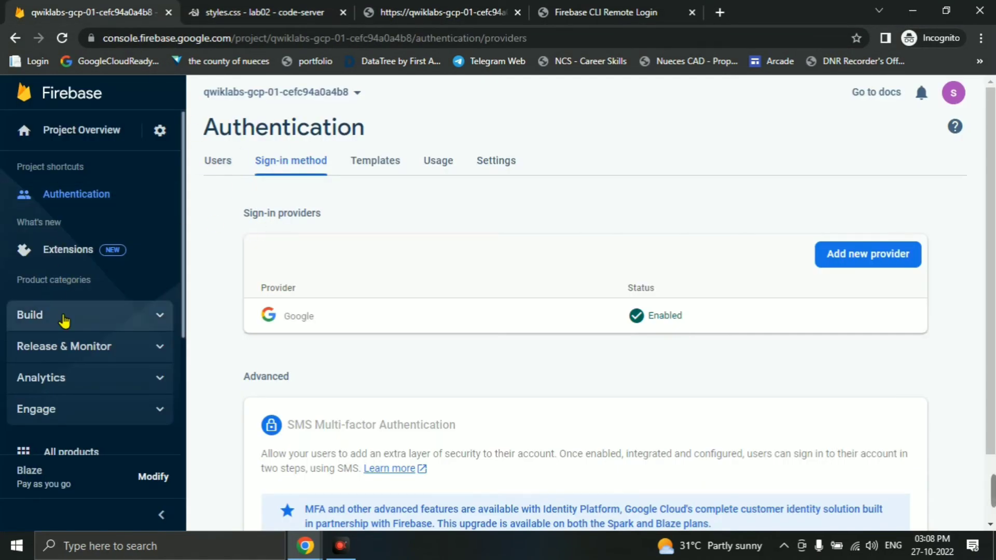
pyautogui.click(71, 316)
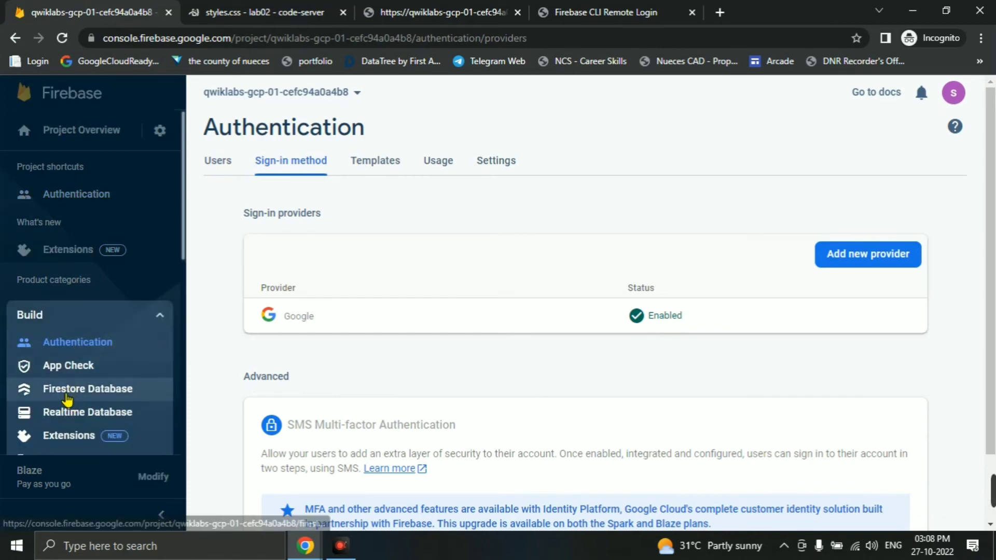
pyautogui.click(67, 398)
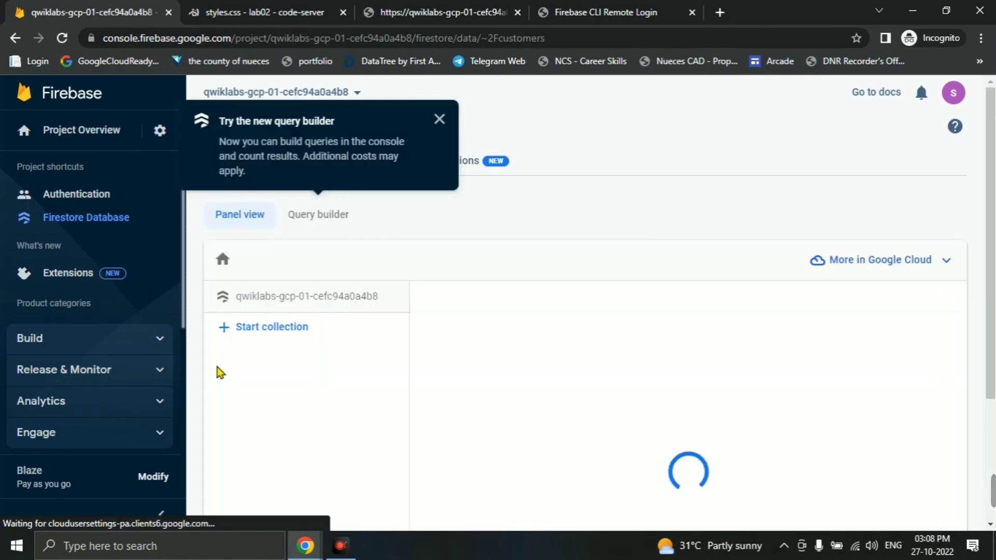
pyautogui.click(440, 119)
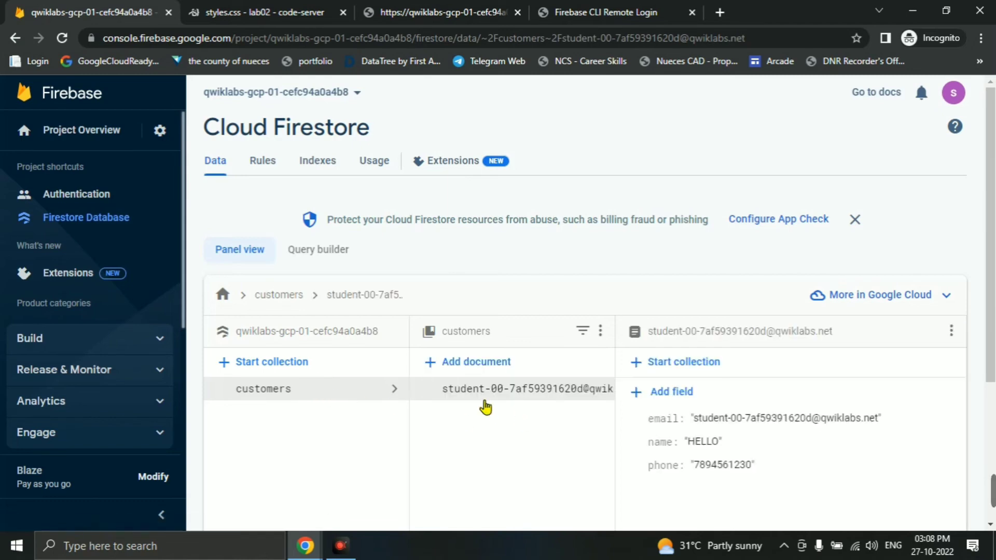
pyautogui.hotkey('alt', 'Tab')
# - Use Check my progress to mark the customer page task complete
pyautogui.scroll(-3, 528, 283)
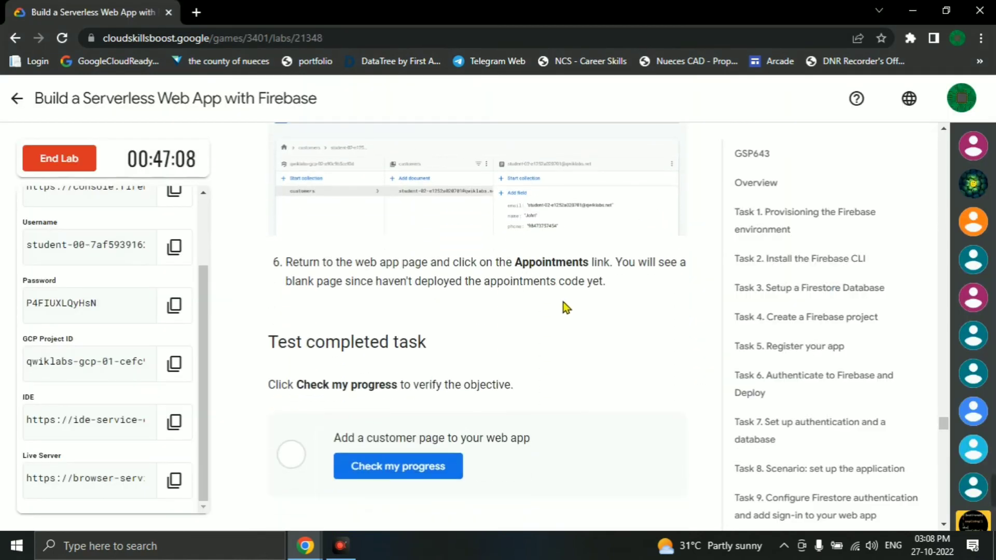
pyautogui.scroll(3, 537, 286)
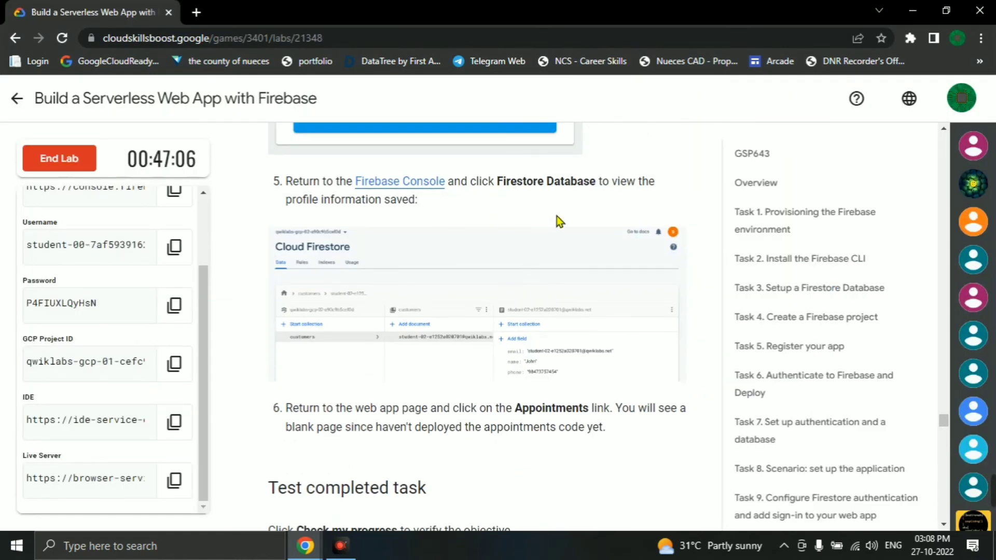
pyautogui.scroll(-3, 556, 222)
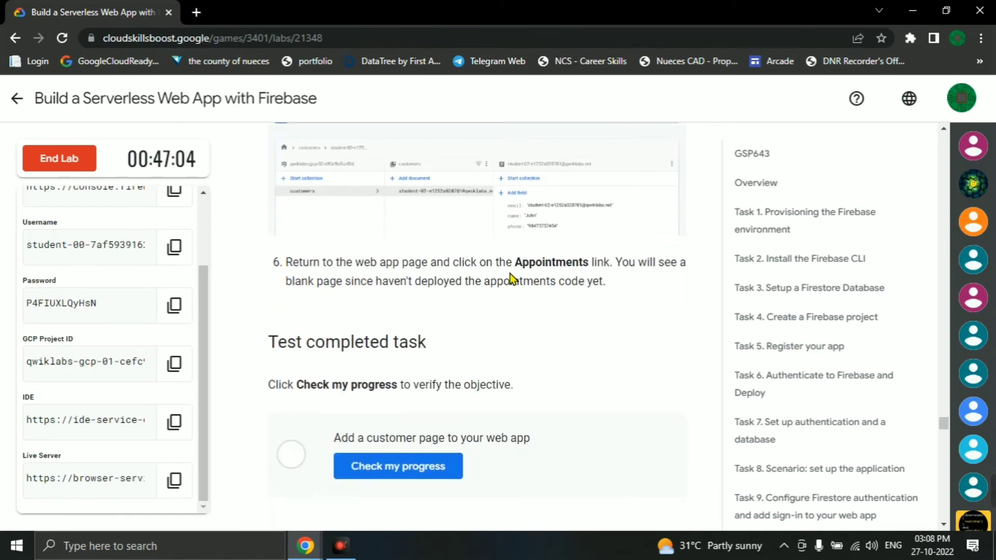
pyautogui.moveTo(511, 273); pyautogui.dragTo(610, 269)
pyautogui.click(464, 347)
pyautogui.scroll(-3, 482, 365)
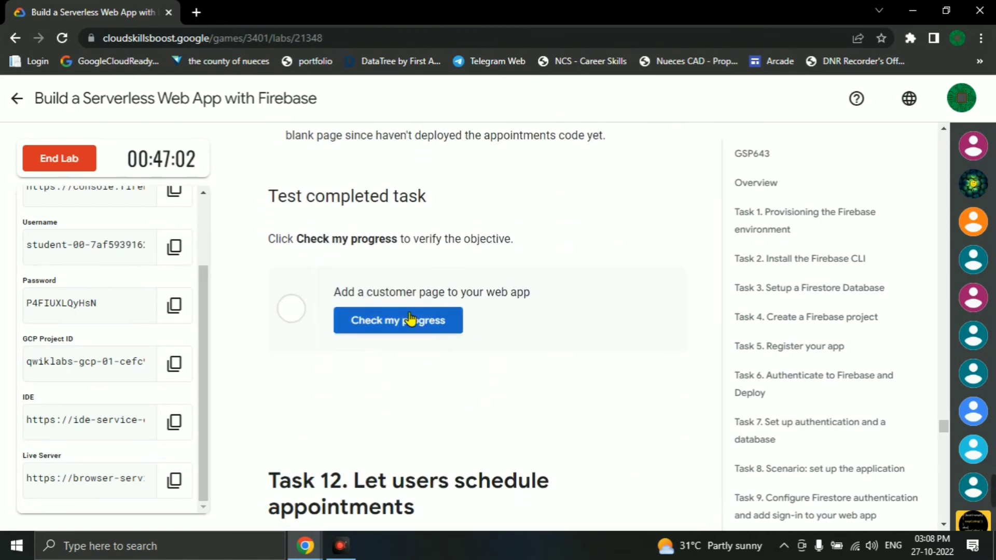
pyautogui.click(410, 319)
# - Copy the Task 12 appointments.html code from the lab
pyautogui.scroll(-1, 538, 353)
pyautogui.scroll(-6, 544, 354)
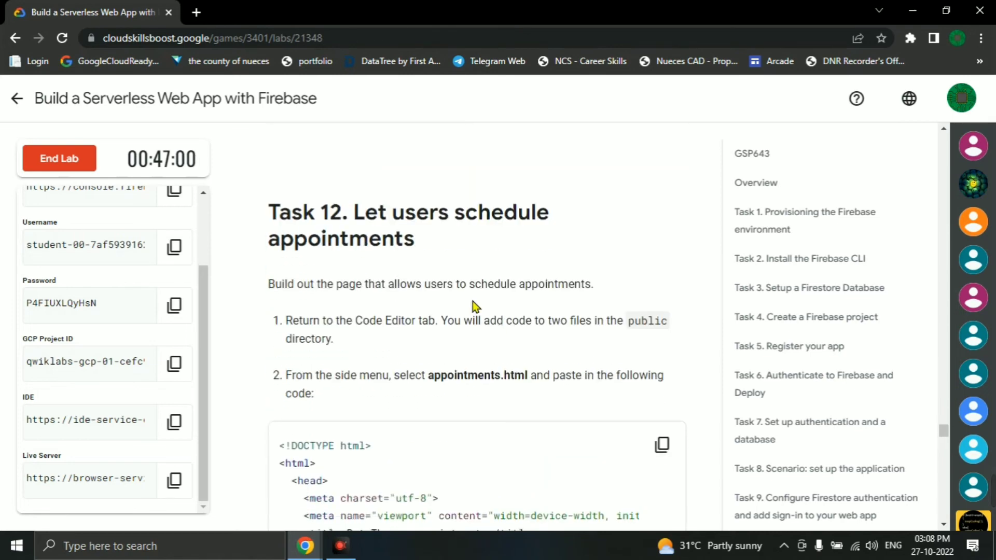
pyautogui.scroll(-1, 470, 295)
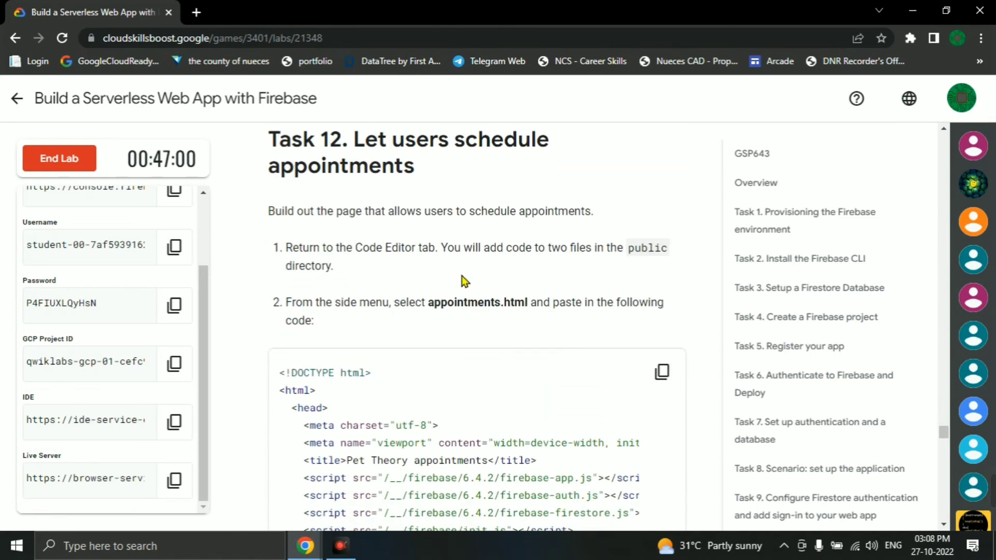
pyautogui.click(662, 372)
pyautogui.hotkey('alt', 'Tab')
pyautogui.click(296, 15)
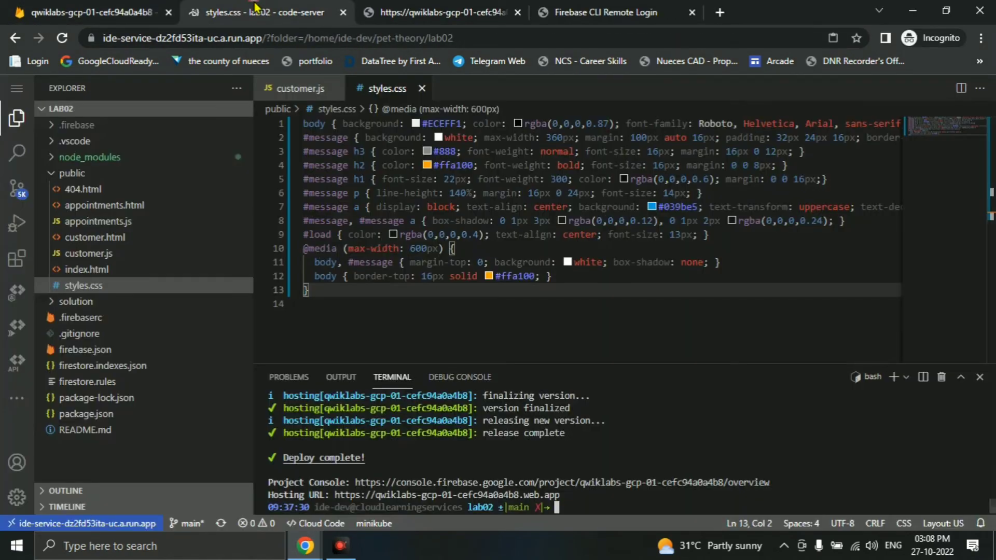
pyautogui.click(427, 11)
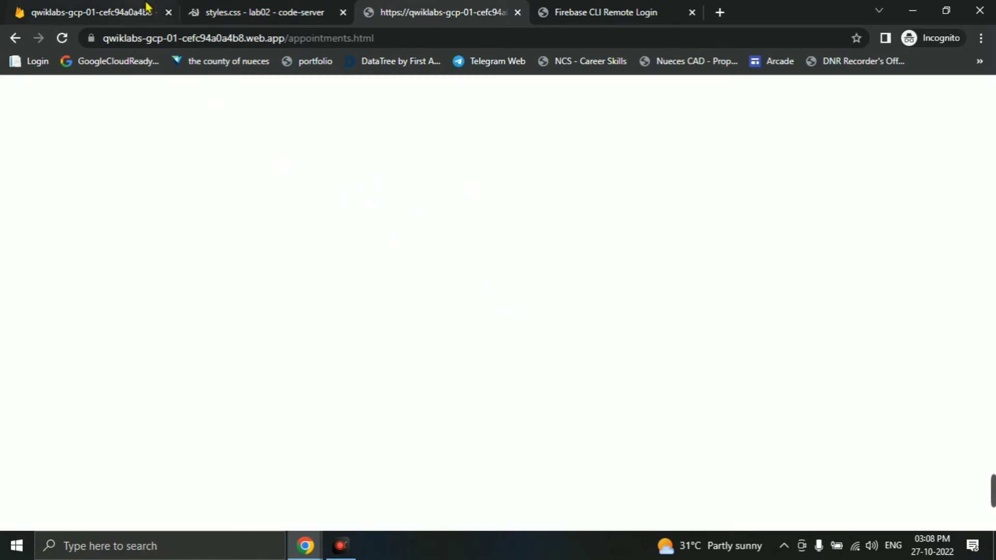
# - Paste the lab's appointments page code into public/appointments.html
pyautogui.click(220, 11)
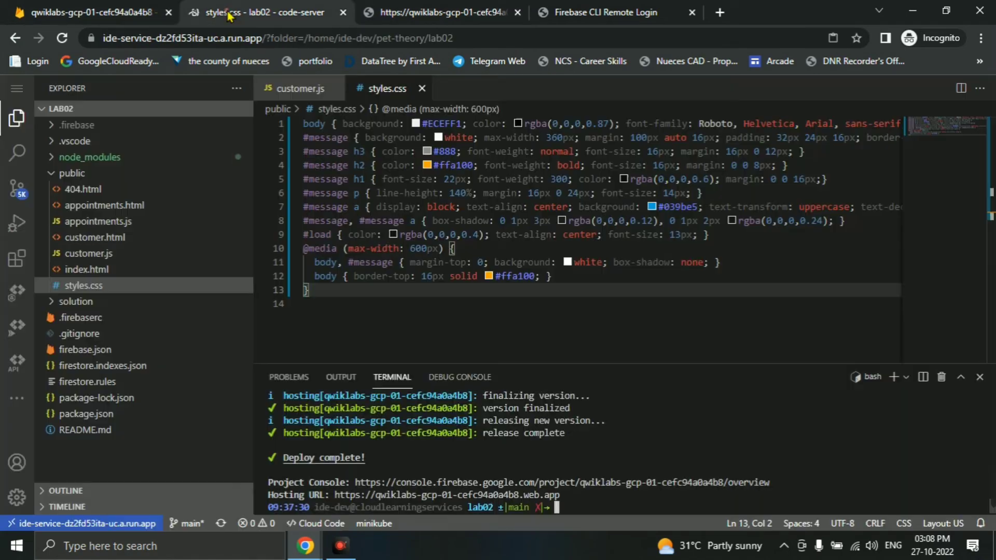
pyautogui.click(130, 206)
pyautogui.hotkey('alt', 'Tab')
pyautogui.hotkey('alt', 'Tab')
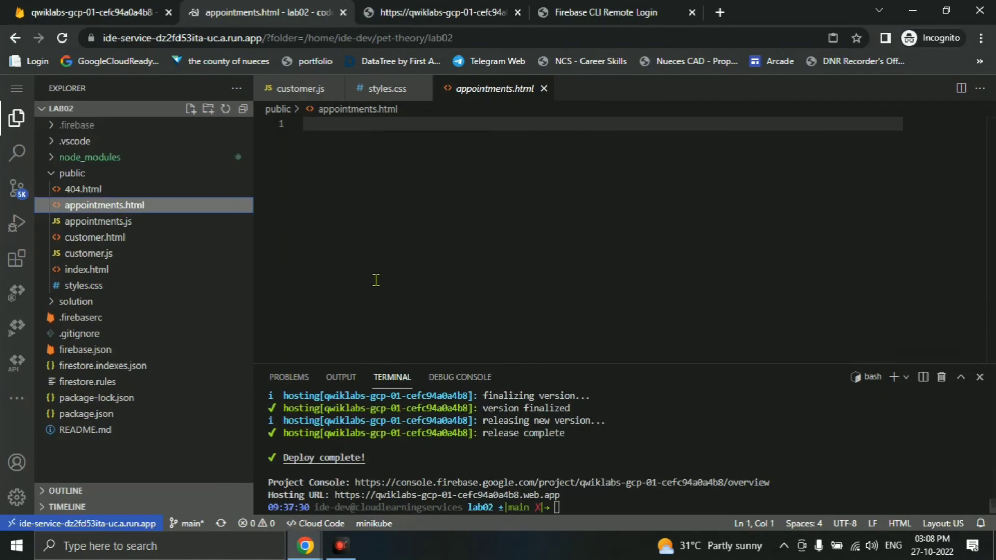
pyautogui.click(358, 263)
pyautogui.hotkey('ctrl', 'v')
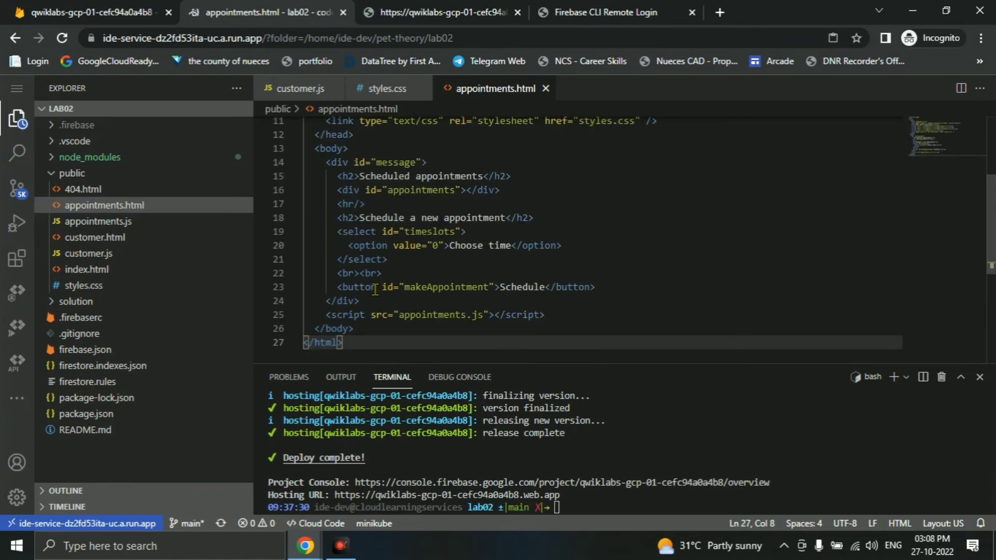
# - Copy the lab's appointments.js code and paste it into public/appointments.js
pyautogui.hotkey('alt', 'Tab')
pyautogui.scroll(-10, 546, 307)
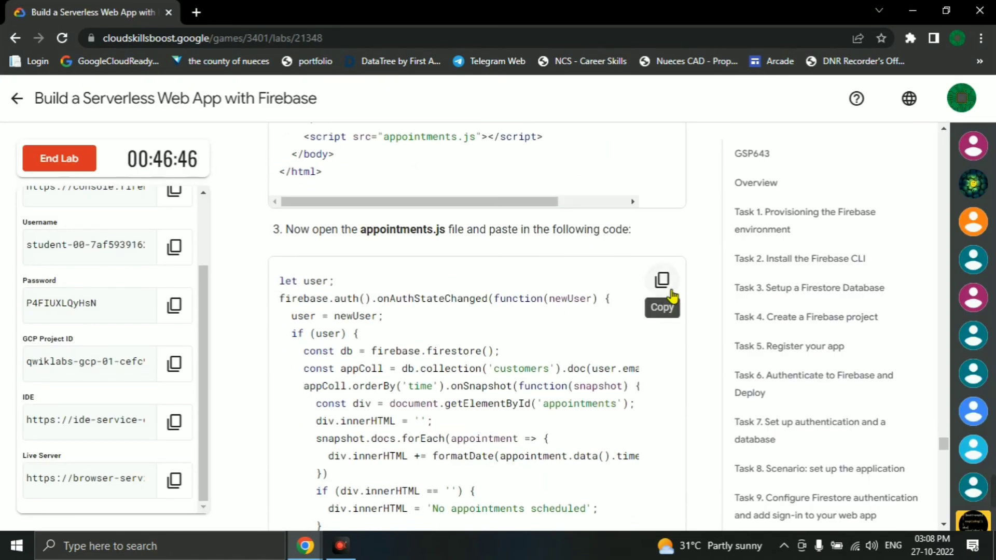
pyautogui.click(662, 287)
pyautogui.hotkey('alt', 'Tab')
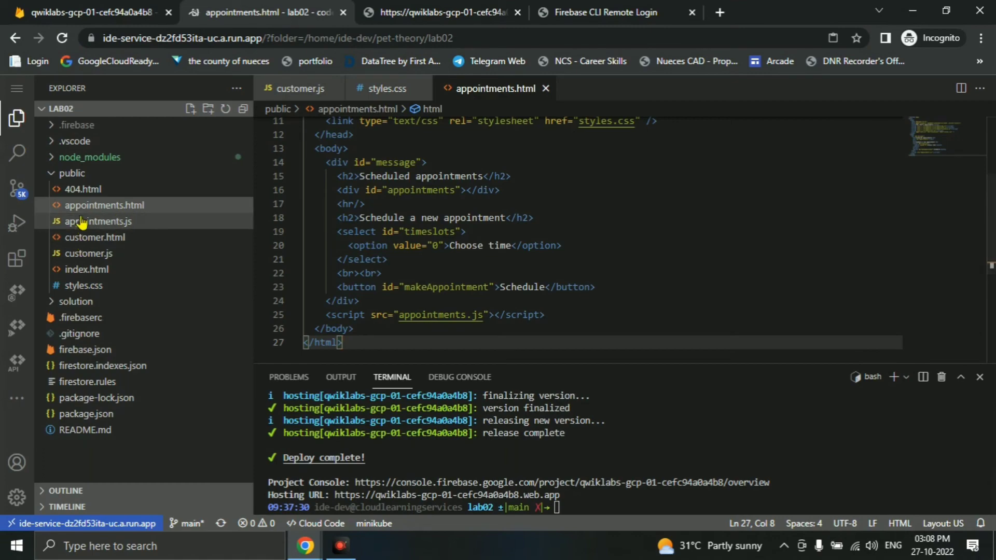
pyautogui.click(116, 222)
pyautogui.click(487, 229)
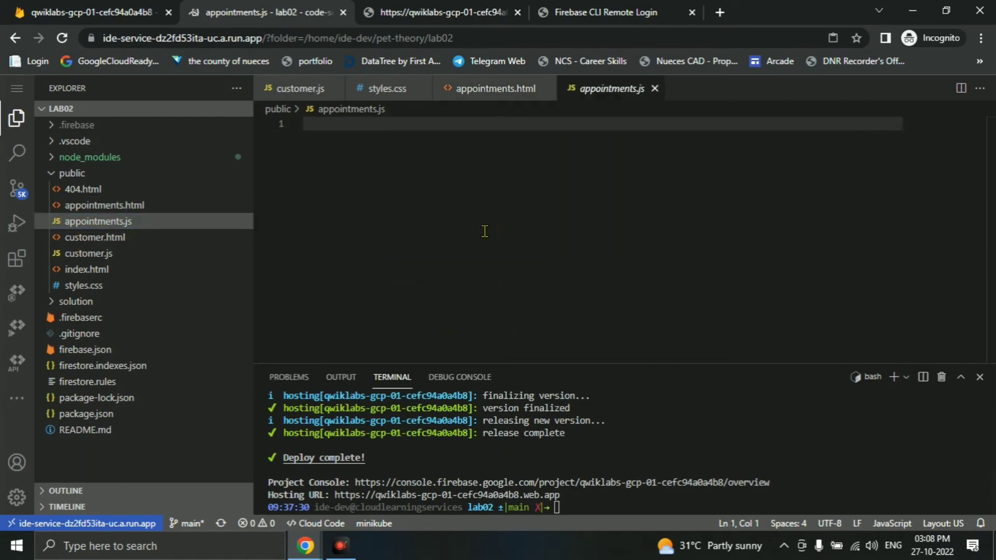
pyautogui.hotkey('ctrl', 'v')
# - Copy the firebase deploy command and put the cursor at the code-server terminal prompt
pyautogui.hotkey('alt', 'Tab')
pyautogui.scroll(-20, 413, 323)
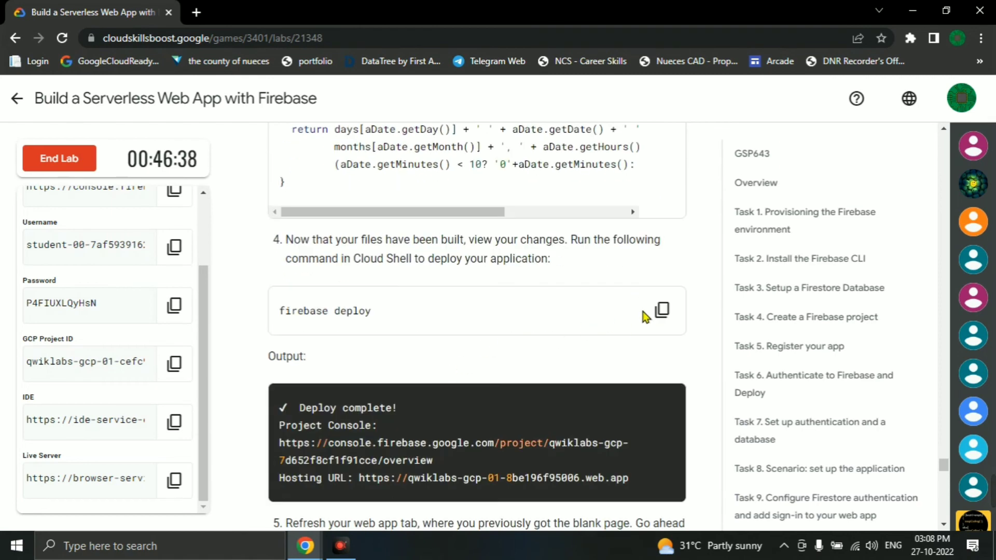
pyautogui.click(662, 310)
pyautogui.hotkey('alt', 'Tab')
pyautogui.moveTo(697, 449); pyautogui.dragTo(696, 454)
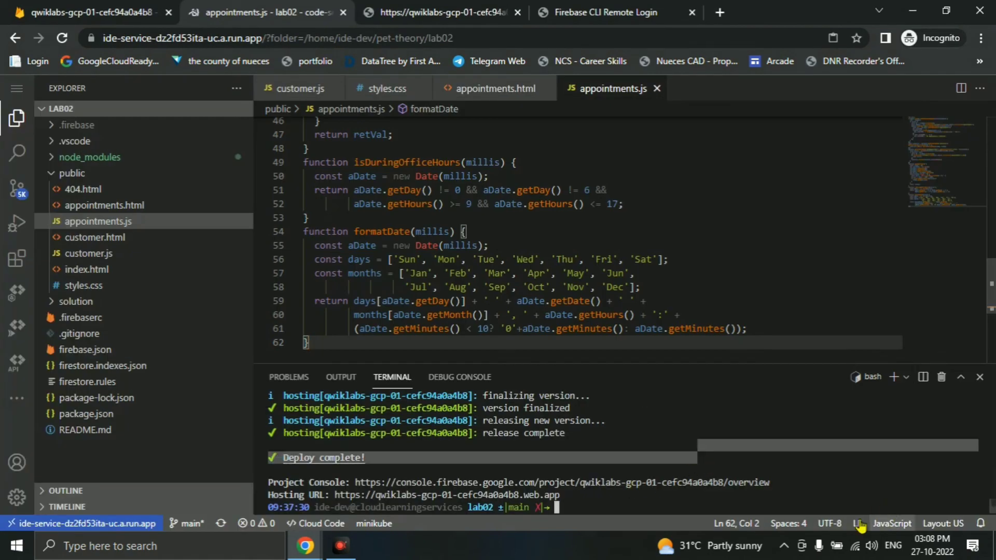
pyautogui.click(747, 499)
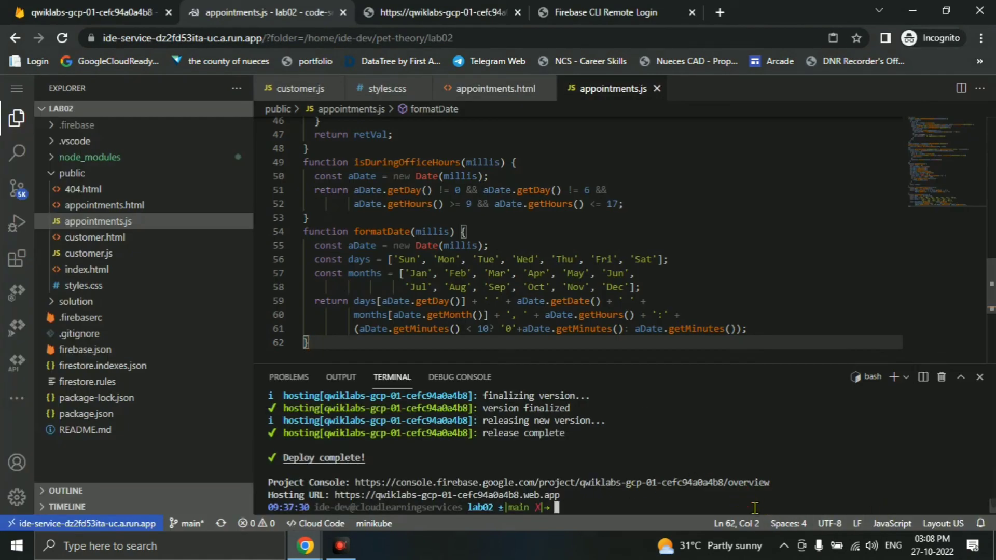
# - Run firebase deploy in the terminal and bring up the still-blank appointments.html tab
pyautogui.hotkey('ctrl', 'v')
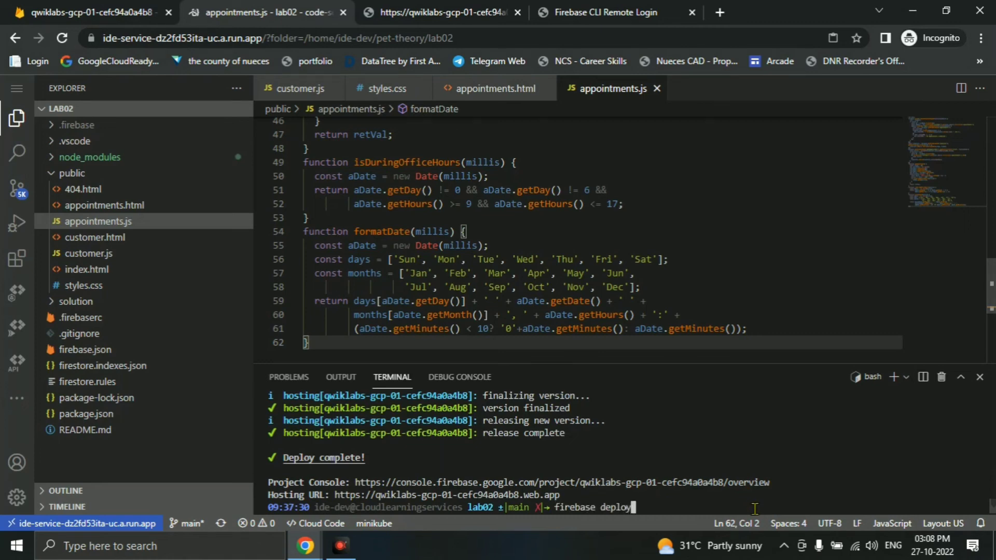
pyautogui.press('Return')
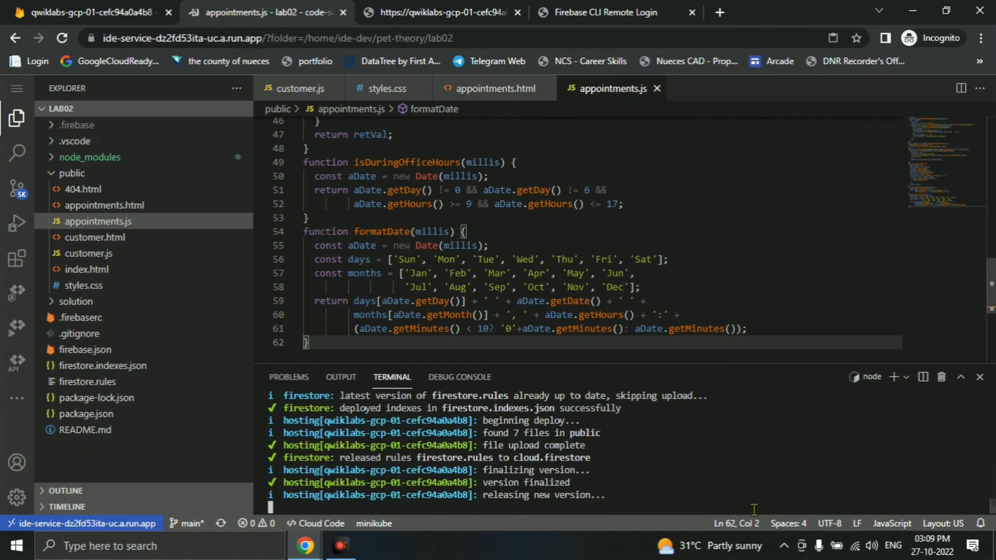
pyautogui.hotkey('alt', 'Tab')
pyautogui.scroll(-6, 512, 431)
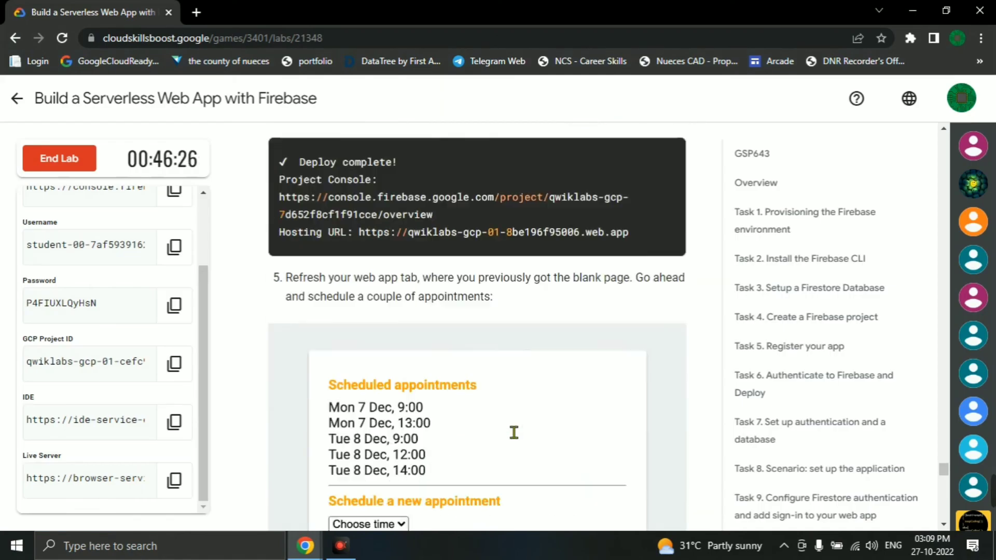
pyautogui.hotkey('alt', 'Tab')
pyautogui.hotkey('ctrl', 'Tab')
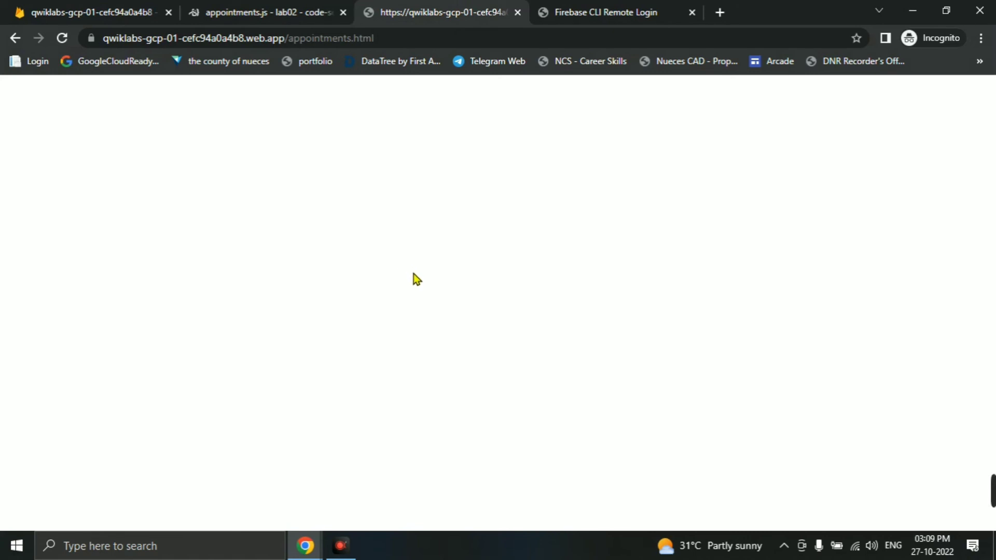
# - Reload appointments.html and schedule Mon 31 Oct appointments at 10:00, 15:00 and 16:00
pyautogui.press('F5')
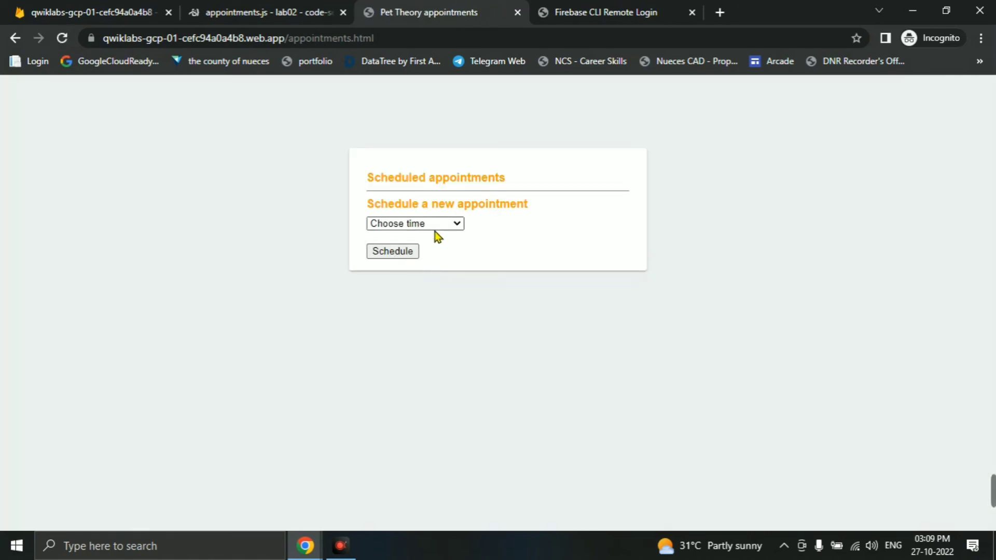
pyautogui.click(434, 222)
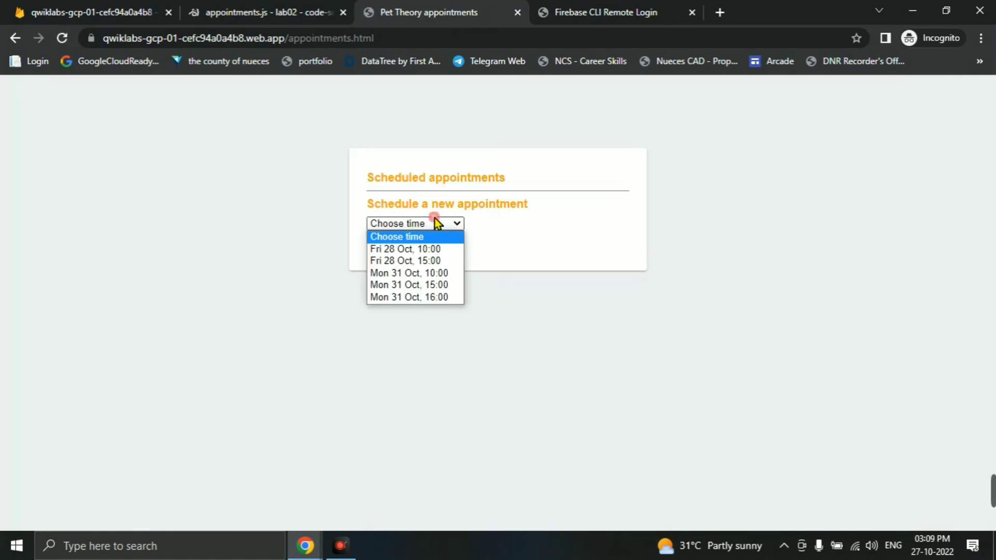
pyautogui.click(415, 273)
pyautogui.click(403, 269)
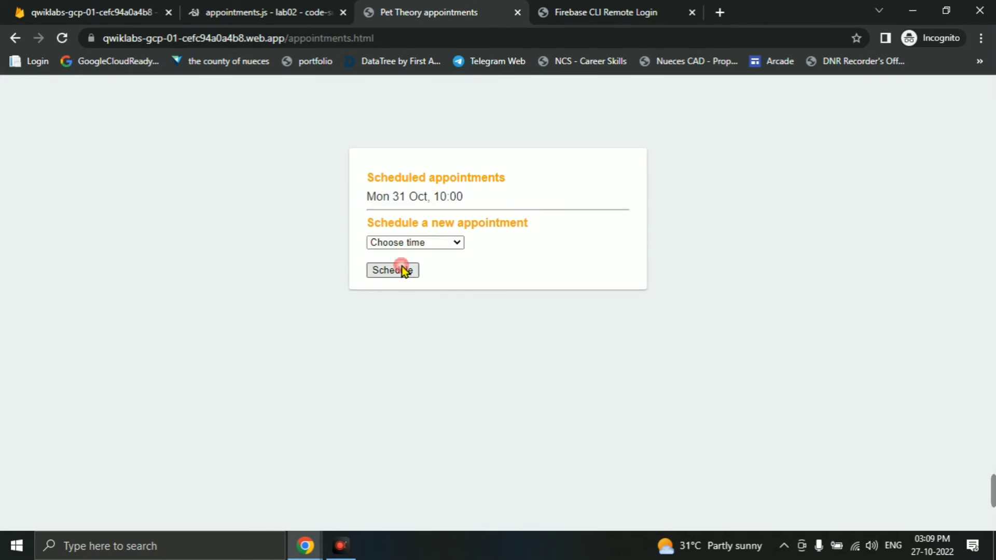
pyautogui.click(426, 242)
pyautogui.click(410, 300)
pyautogui.click(395, 275)
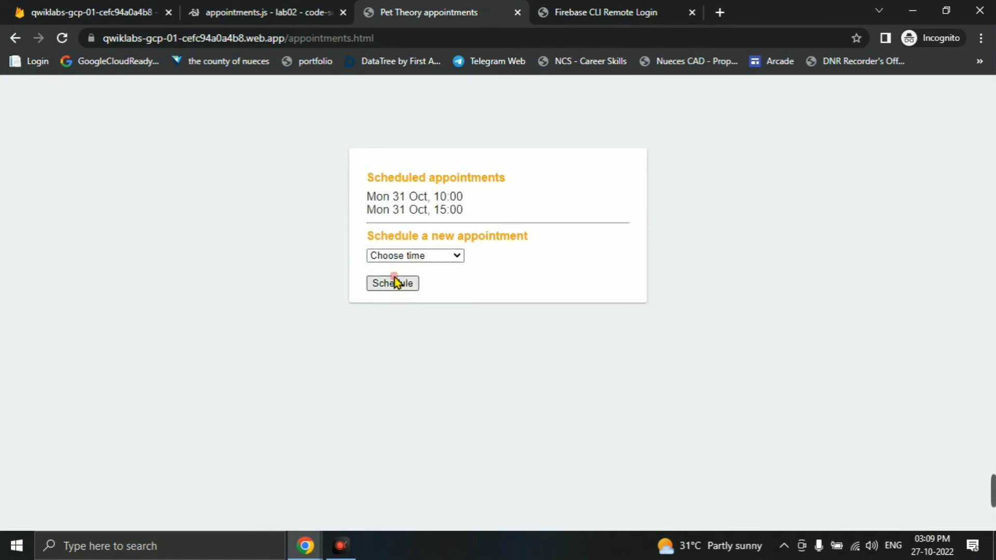
pyautogui.click(419, 256)
pyautogui.click(400, 289)
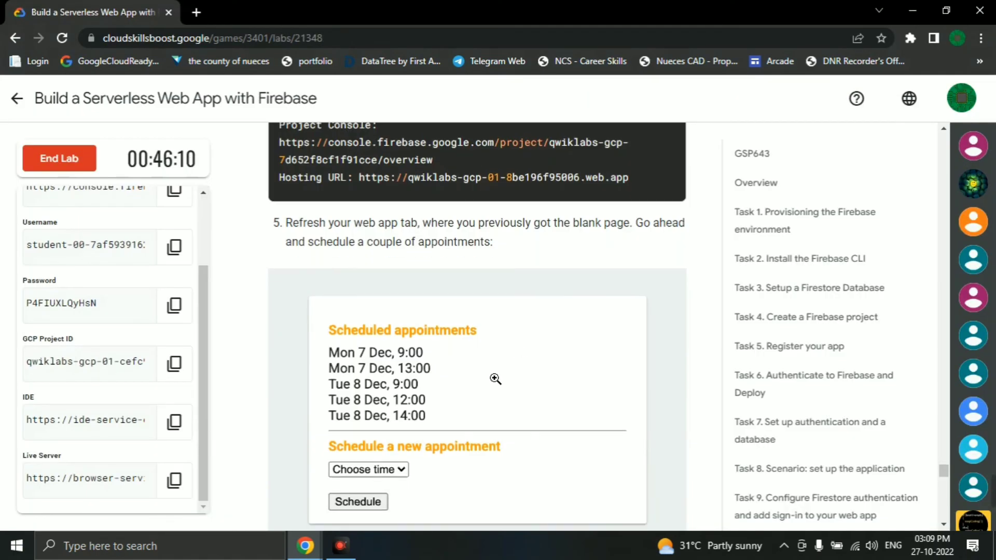
pyautogui.scroll(-5, 469, 356)
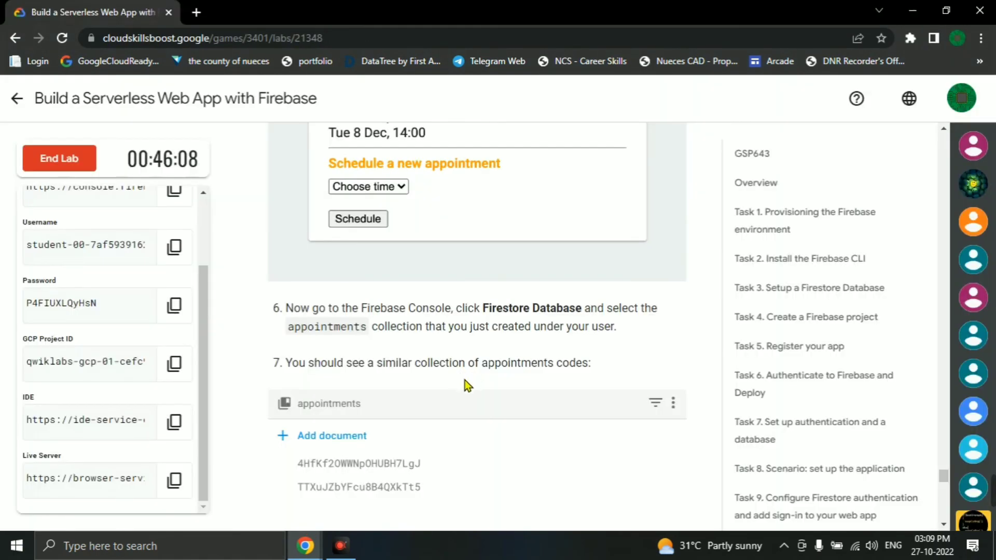
pyautogui.scroll(-2, 465, 382)
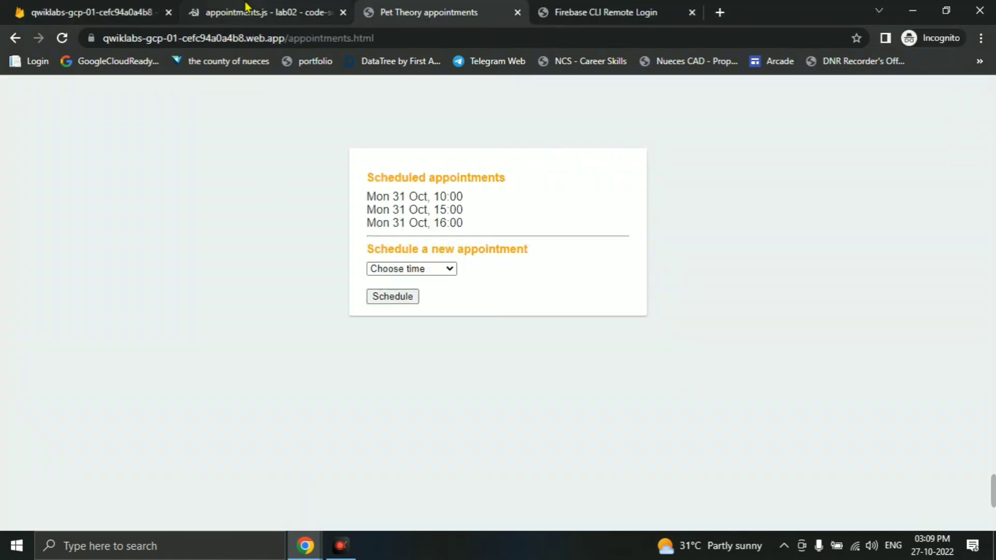
pyautogui.click(247, 7)
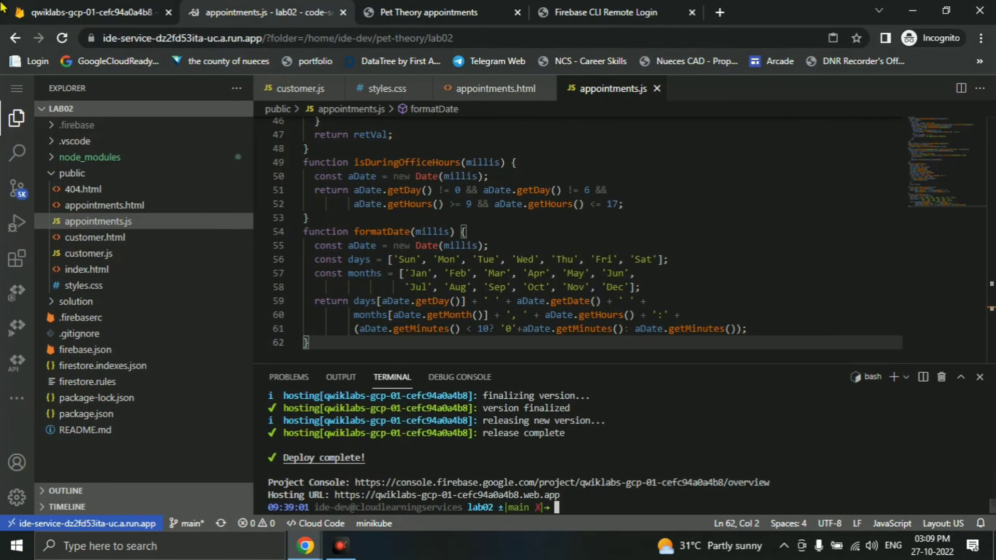
# - Open the customer's appointments subcollection in Firestore, showing the three new appointment documents
pyautogui.click(50, 13)
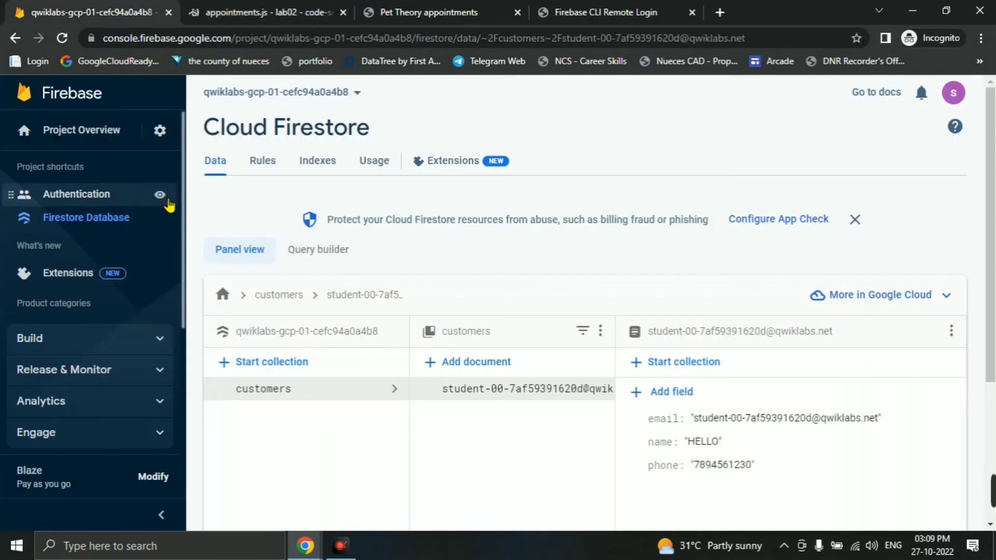
pyautogui.click(70, 138)
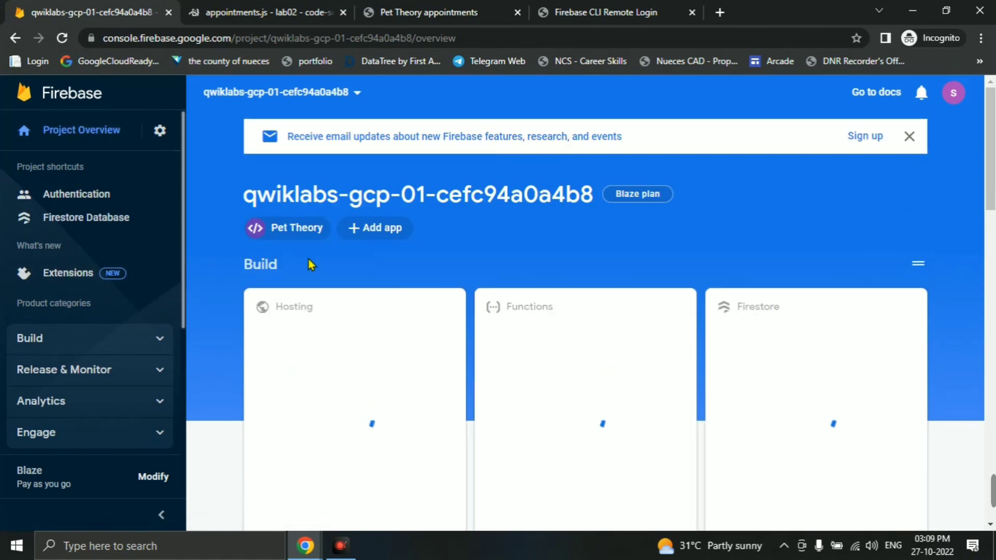
pyautogui.hotkey('alt', 'Tab')
pyautogui.scroll(-3, 422, 318)
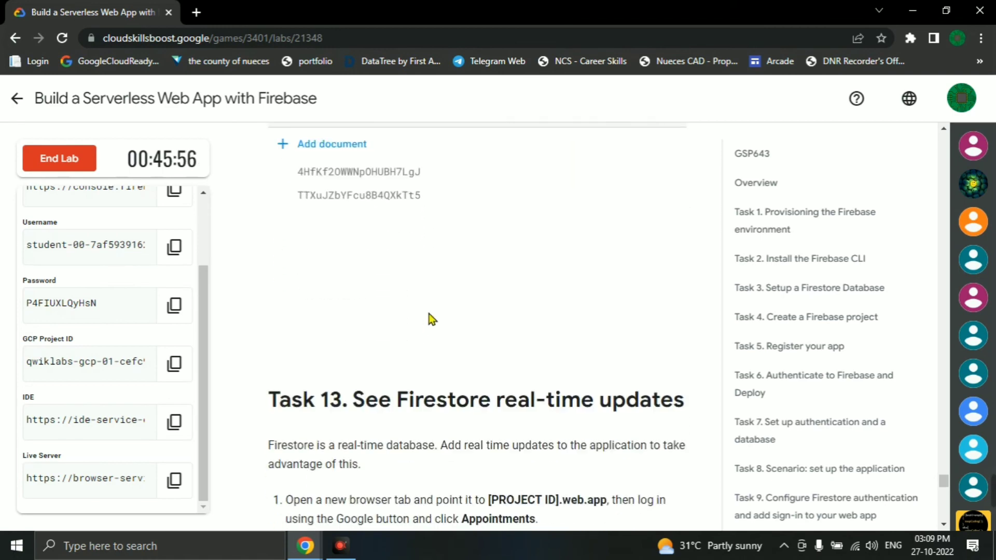
pyautogui.scroll(3, 429, 318)
pyautogui.hotkey('alt', 'Tab')
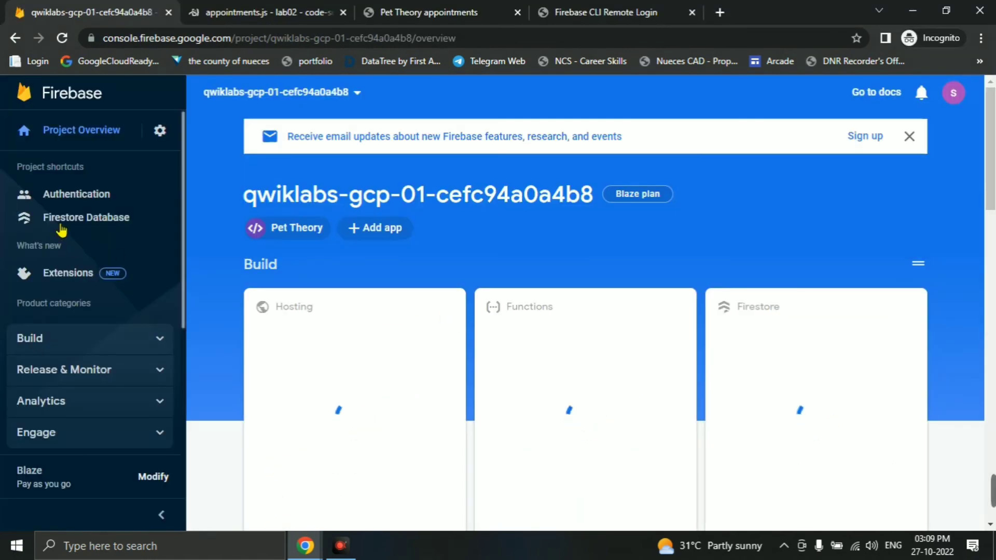
pyautogui.click(82, 222)
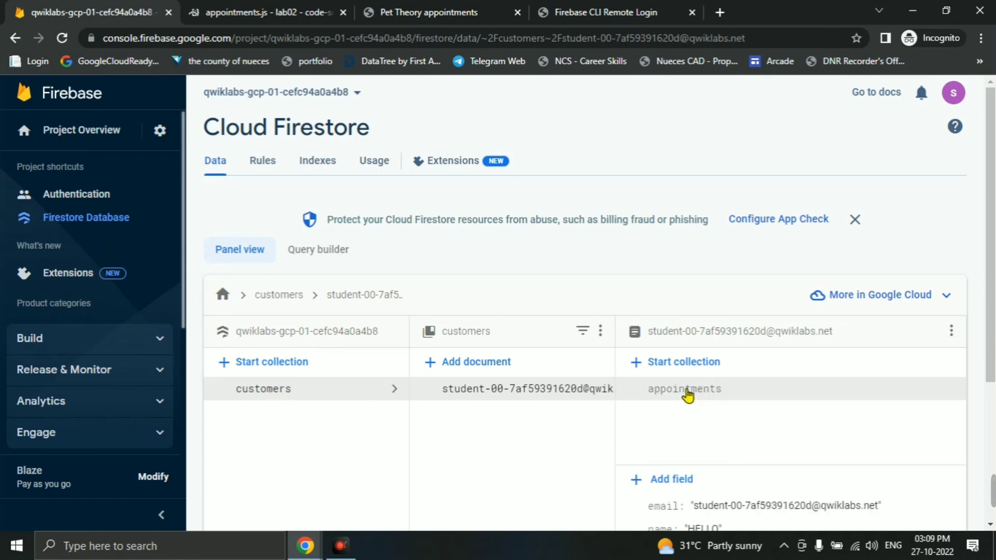
pyautogui.click(687, 396)
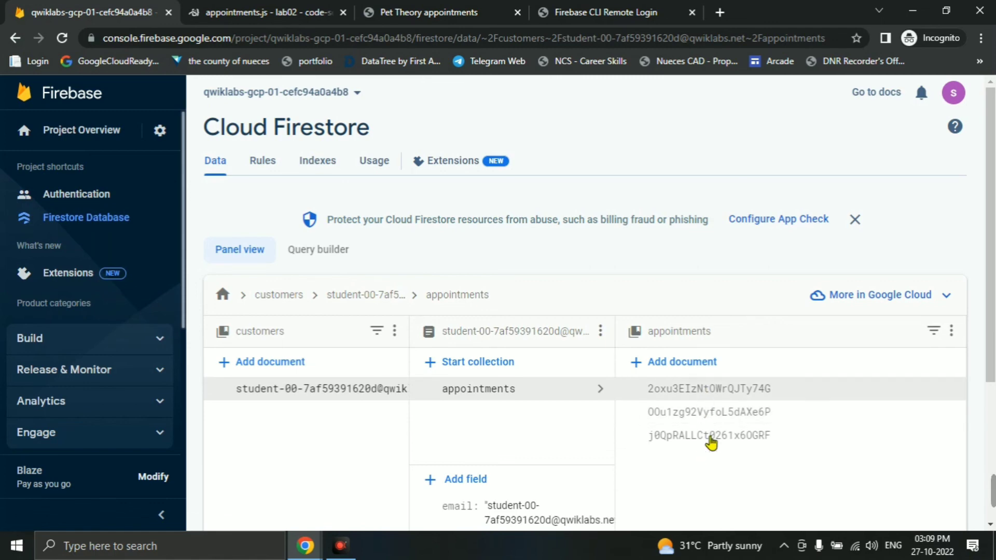
pyautogui.hotkey('alt', 'Tab')
pyautogui.scroll(-8, 489, 362)
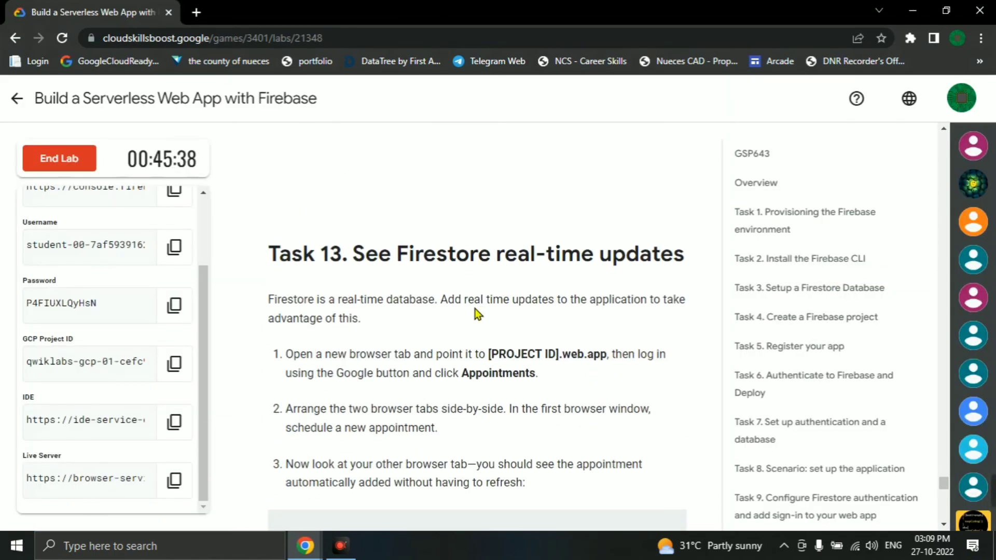
# - Scroll the lab instructions down to the Congratulations heading
pyautogui.scroll(-8, 550, 291)
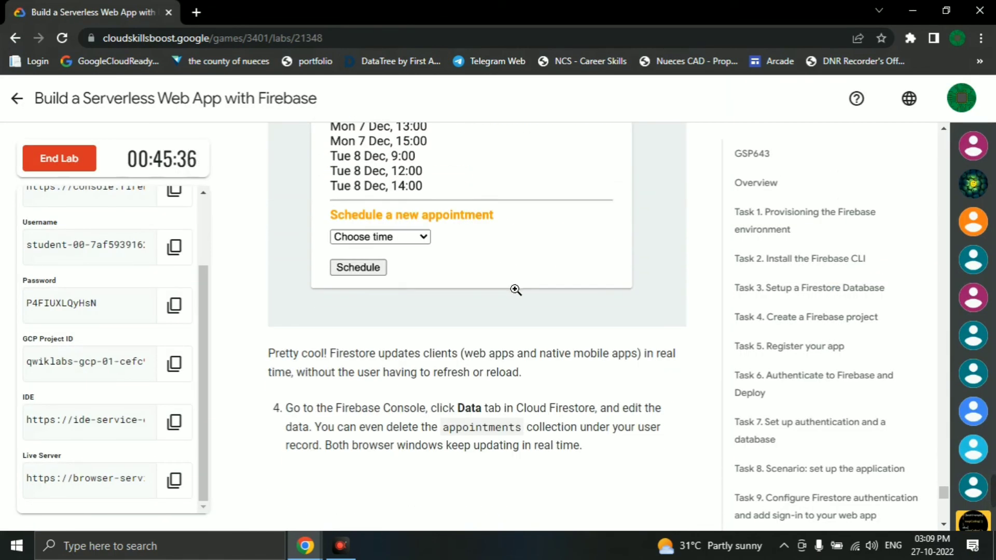
pyautogui.scroll(-4, 518, 293)
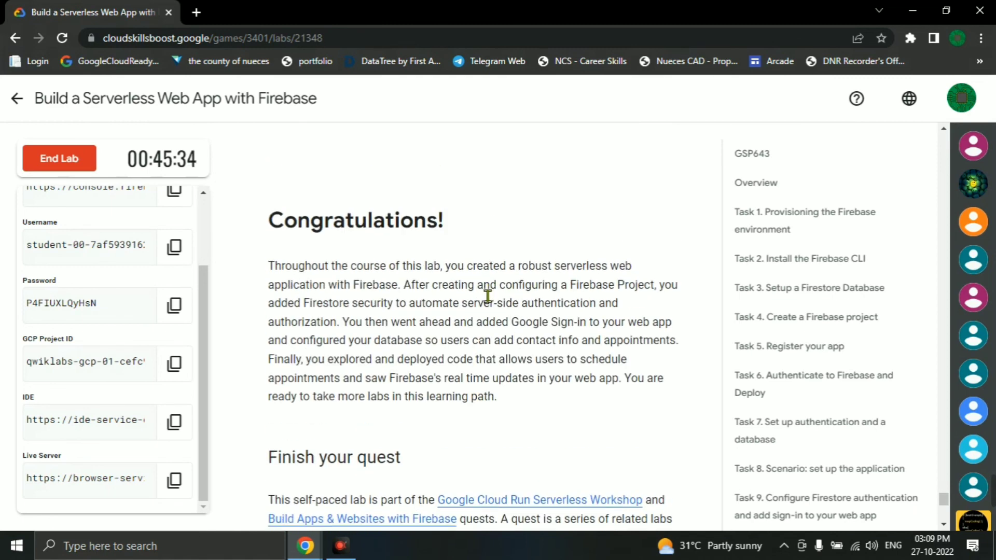
pyautogui.moveTo(333, 220); pyautogui.dragTo(264, 224)
pyautogui.moveTo(511, 233); pyautogui.dragTo(231, 239)
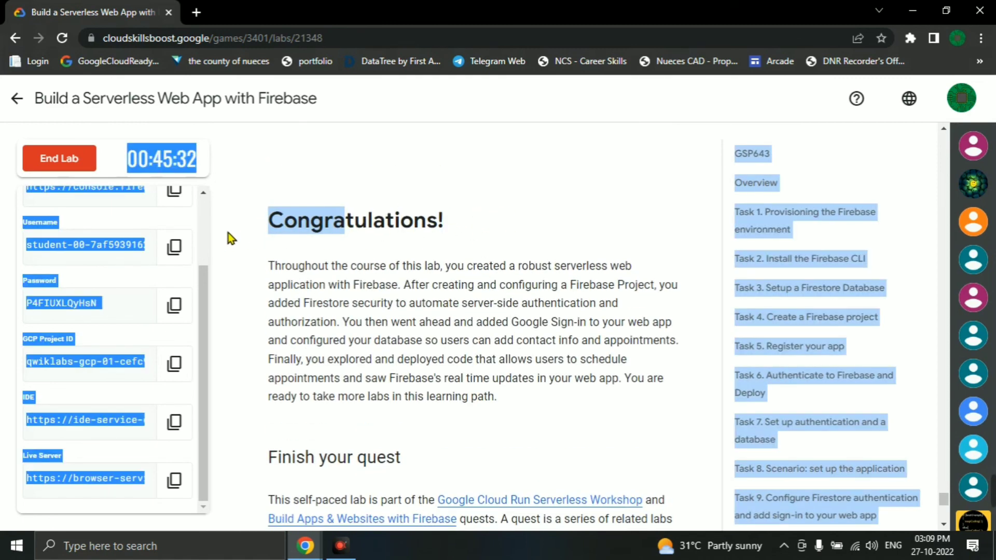
pyautogui.moveTo(465, 230); pyautogui.dragTo(308, 240)
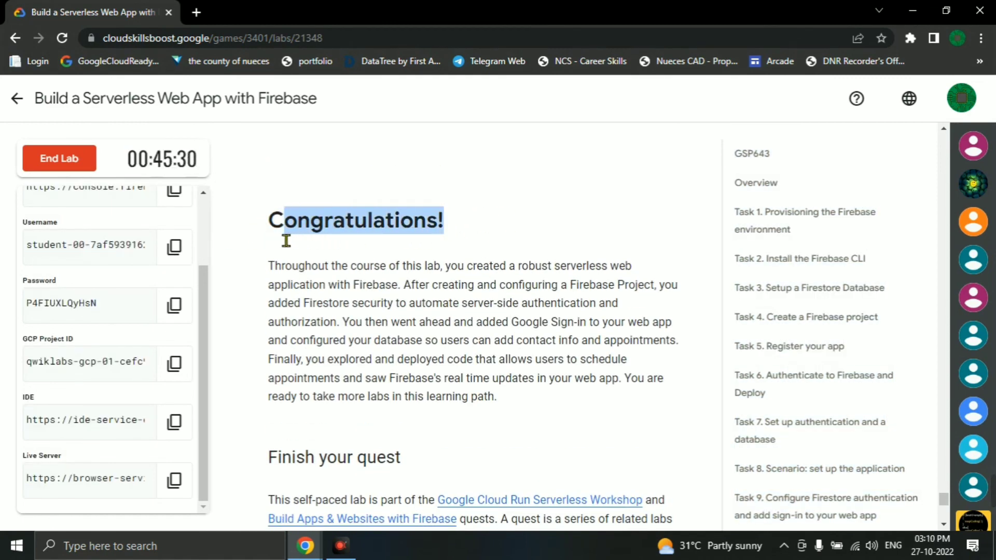
pyautogui.click(429, 280)
pyautogui.hotkey('alt', 'Tab')
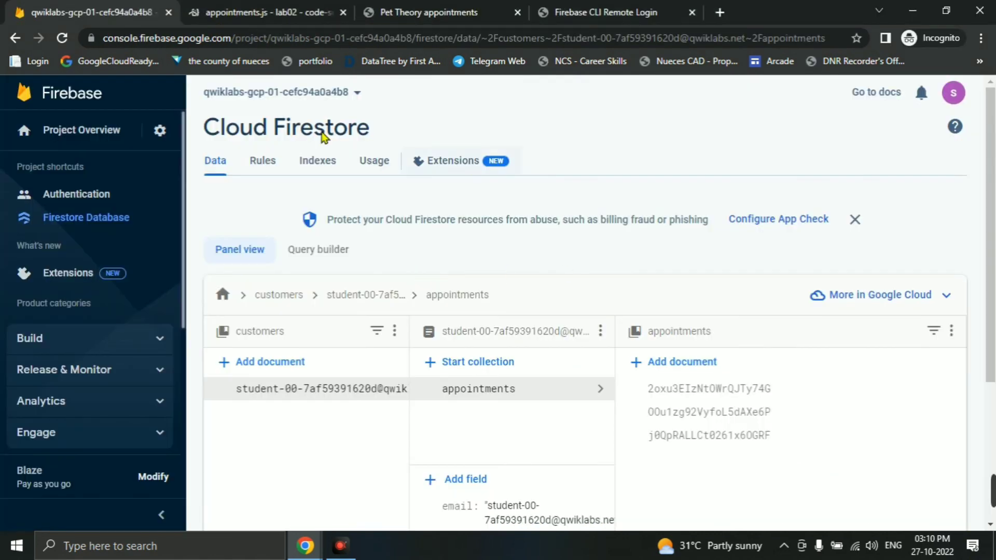
pyautogui.hotkey('alt', 'Tab')
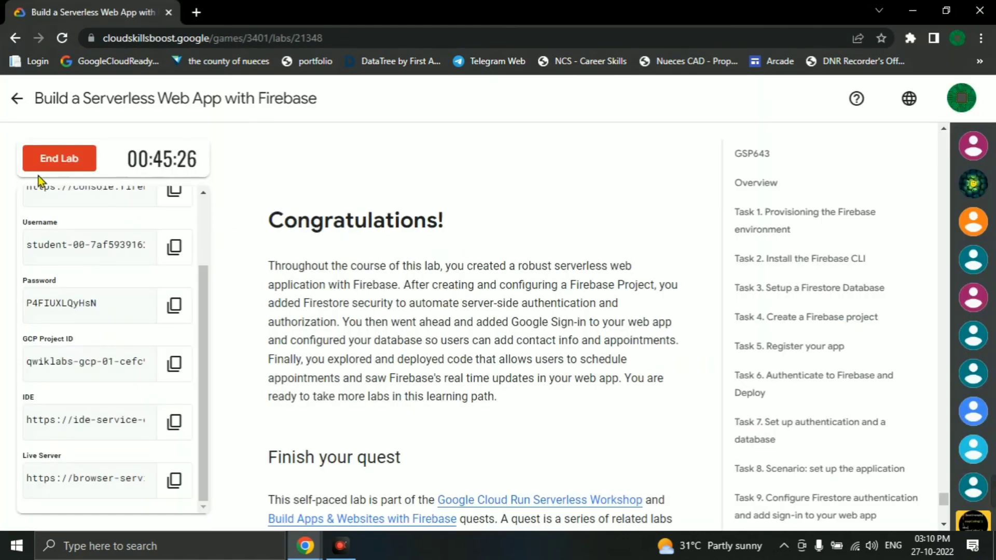
# - Choose End Lab, confirm it, and submit a five-star rating
pyautogui.click(49, 161)
pyautogui.click(660, 365)
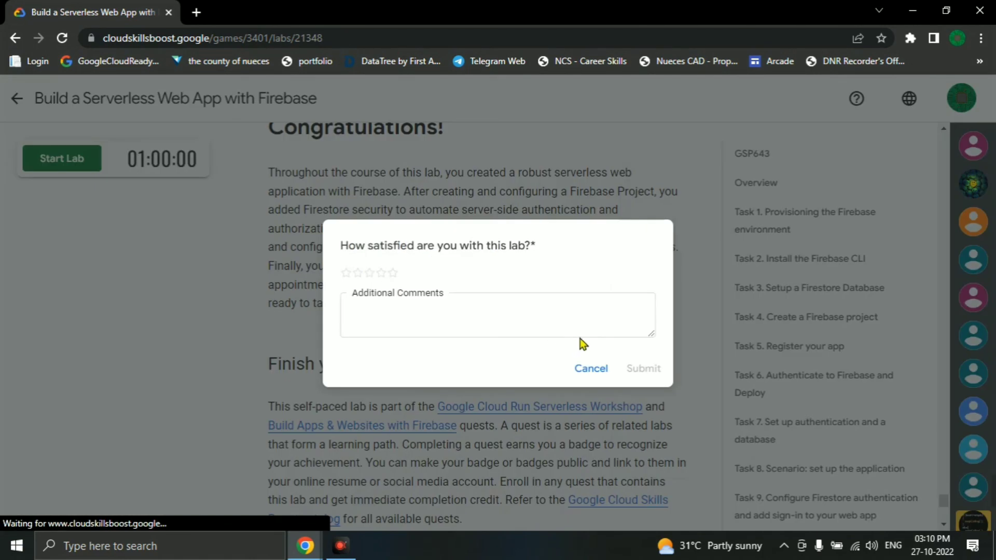
pyautogui.click(396, 274)
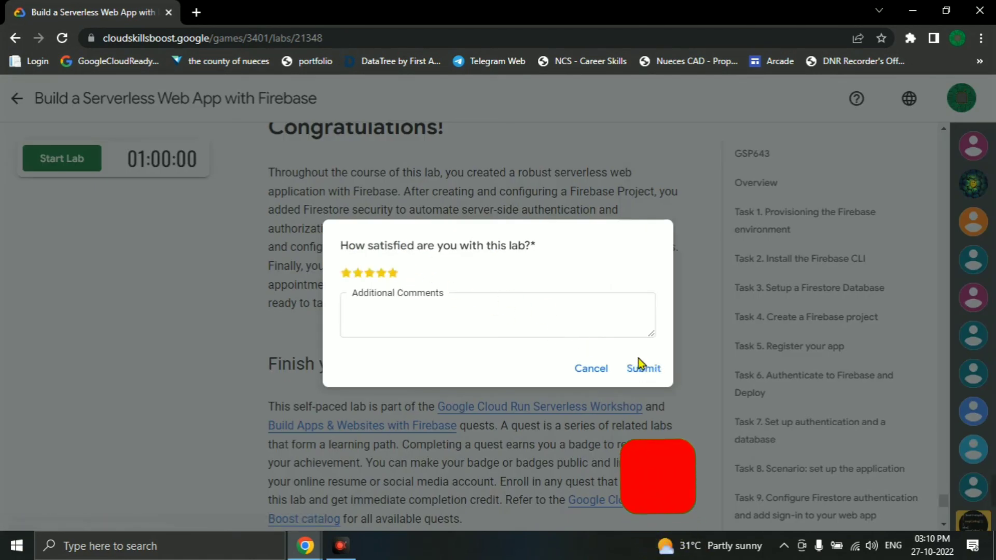
pyautogui.press('Return')
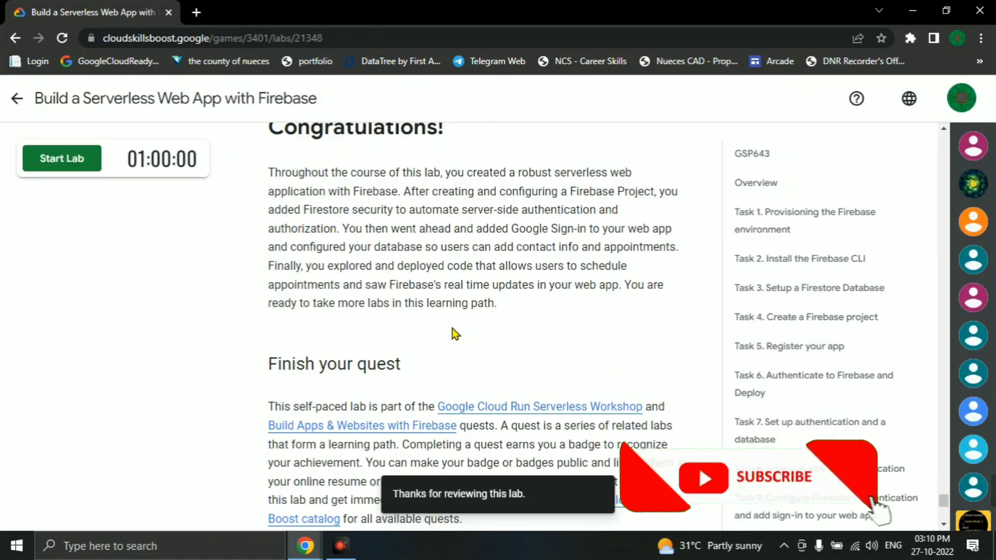